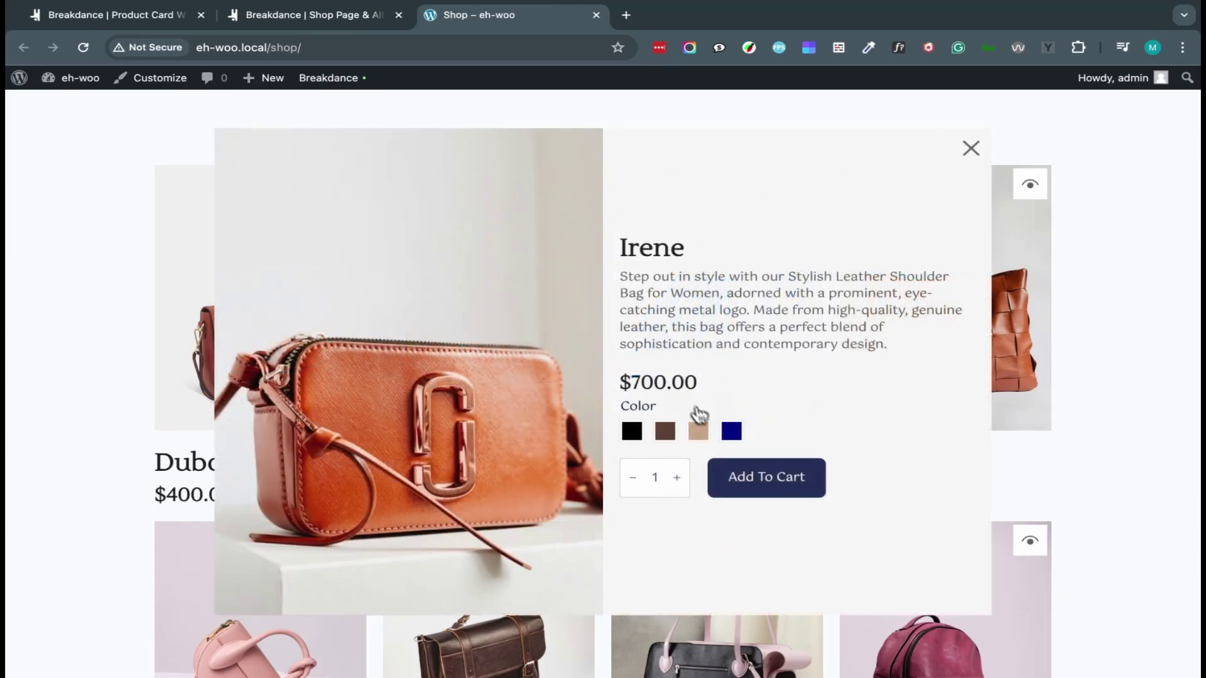
# Step: From Irene's quick view, add two Light Brown bags to the cart and go to the cart
pyautogui.click(696, 421)
pyautogui.click(677, 511)
pyautogui.click(773, 511)
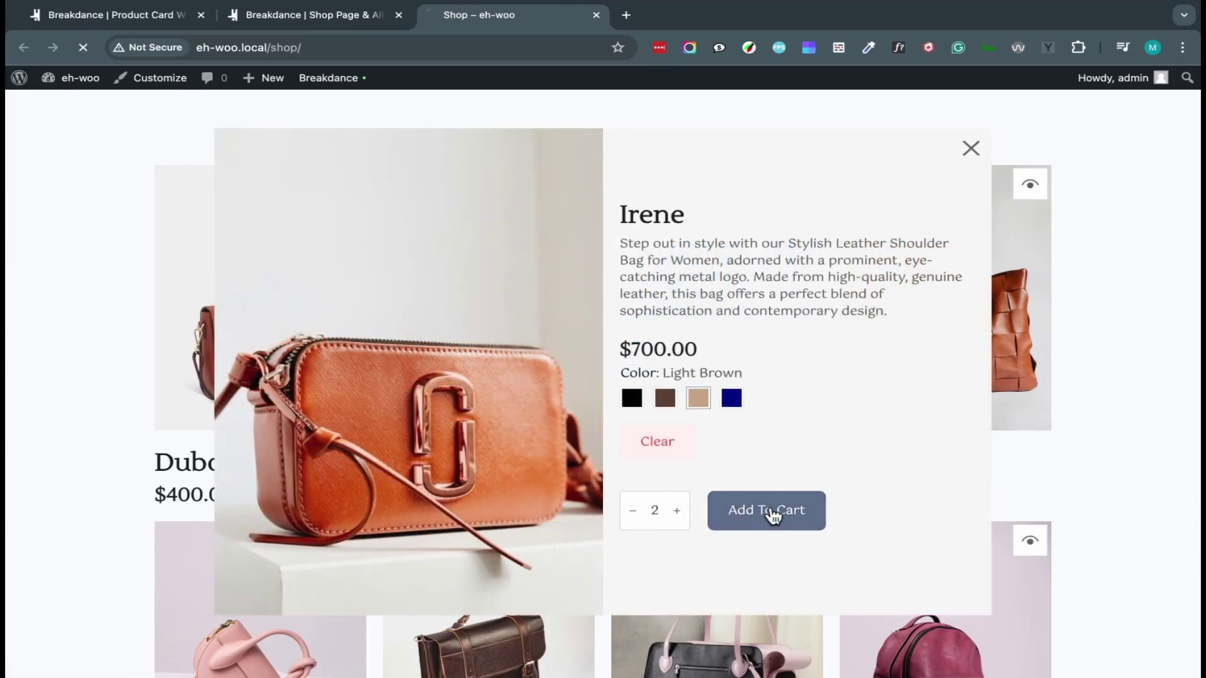
pyautogui.click(991, 192)
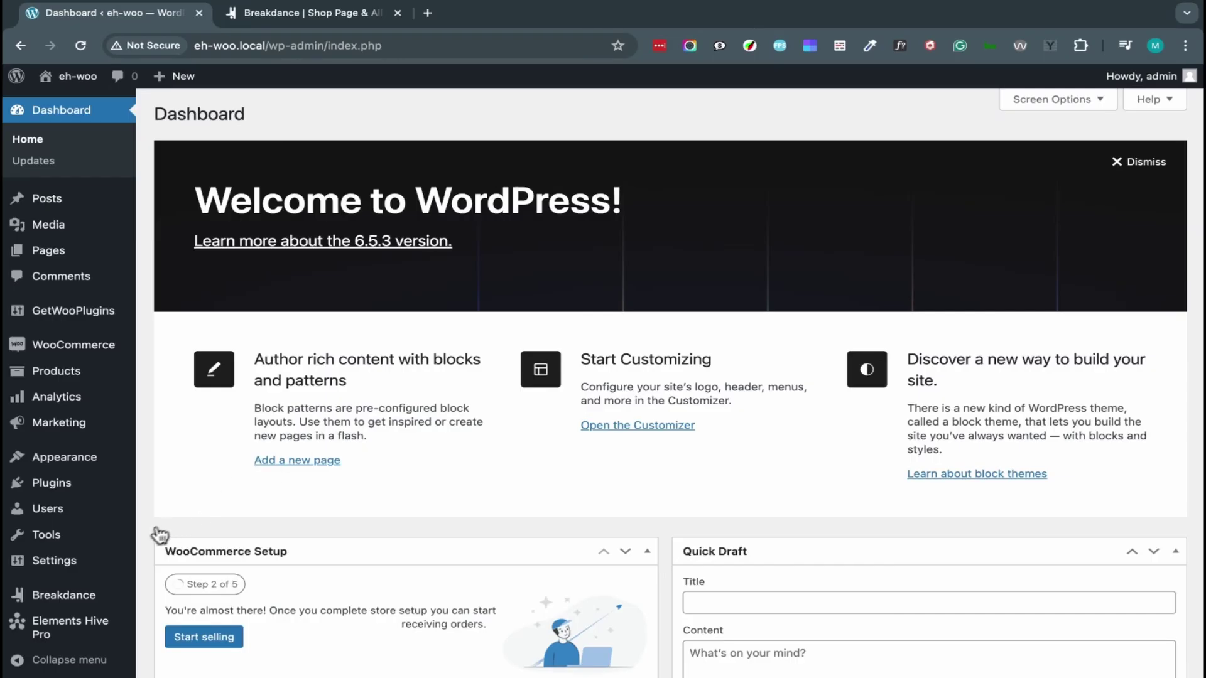
# Step: From Breakdance Global Blocks, start a new global block called 'Product Card With Quickview'
pyautogui.moveTo(94, 593)
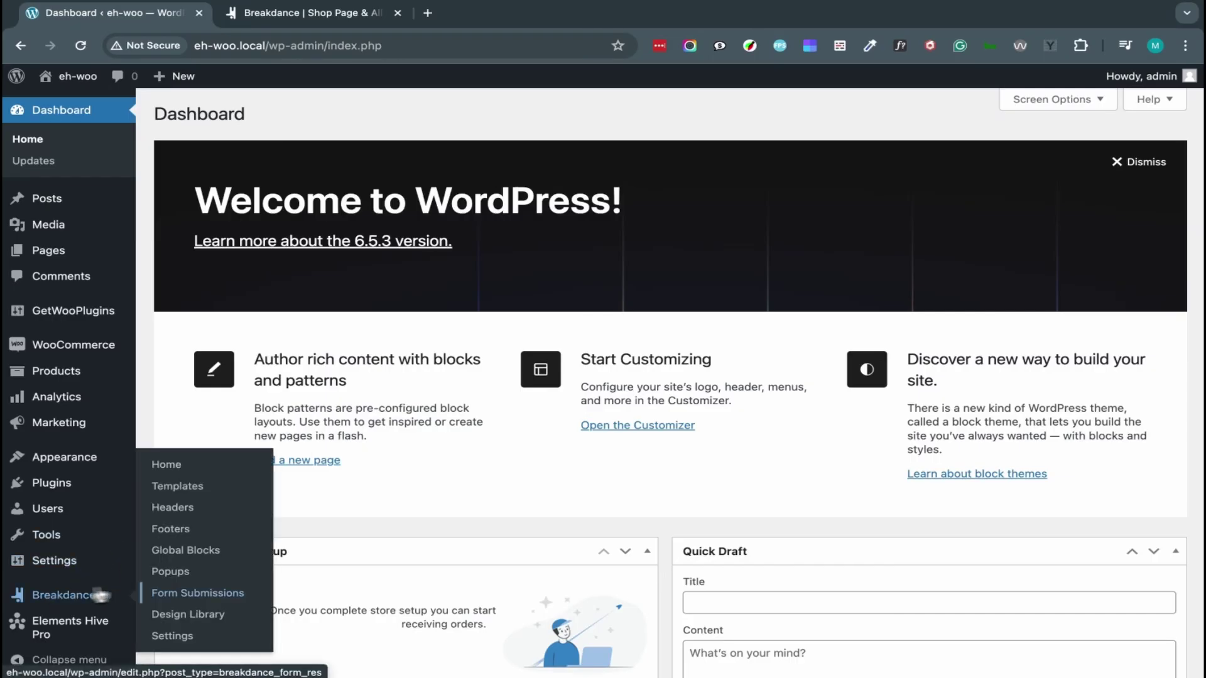
pyautogui.click(180, 548)
pyautogui.click(324, 118)
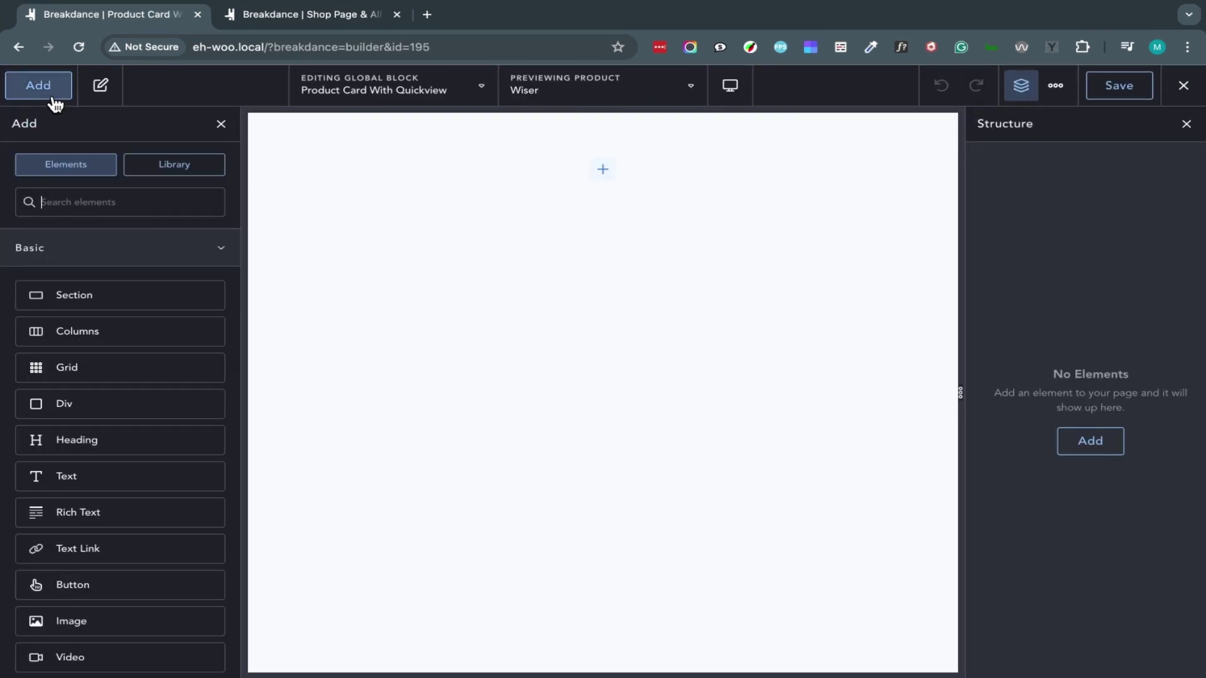
# Step: Insert a Product Builder, keep only Product Title and Price, and delete Columns and Product Tabs
pyautogui.write('bu')
pyautogui.click(94, 326)
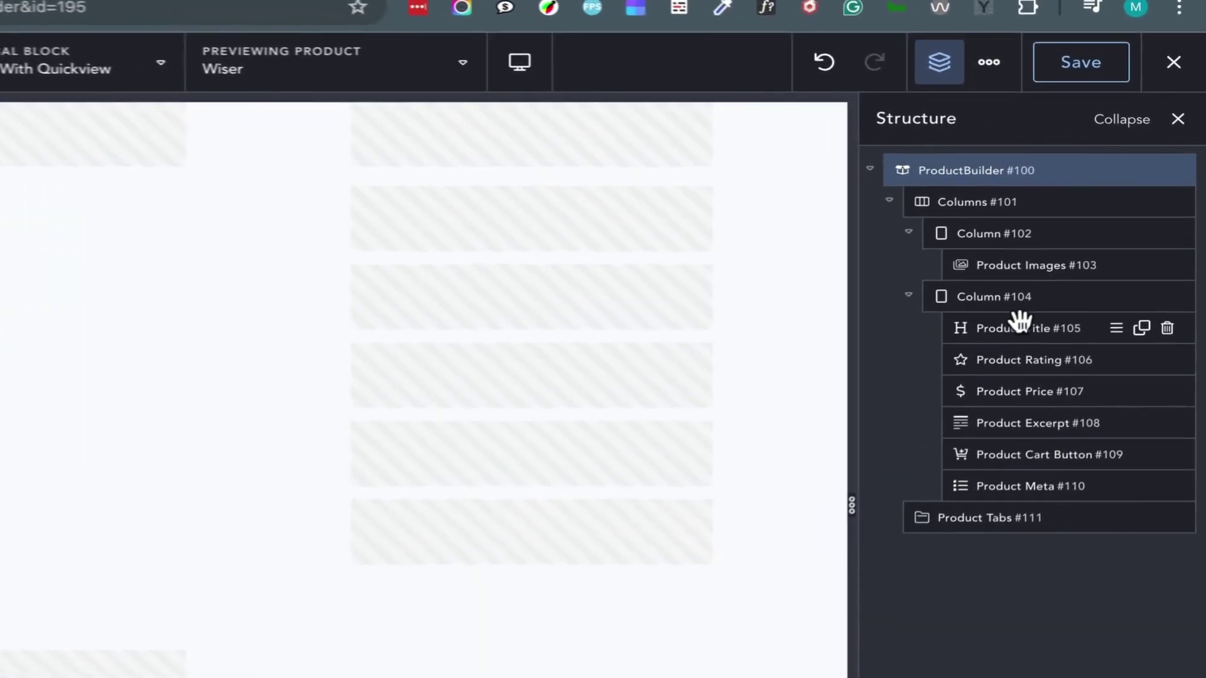
pyautogui.moveTo(1075, 268); pyautogui.dragTo(1073, 174)
pyautogui.moveTo(1007, 190); pyautogui.dragTo(1004, 194)
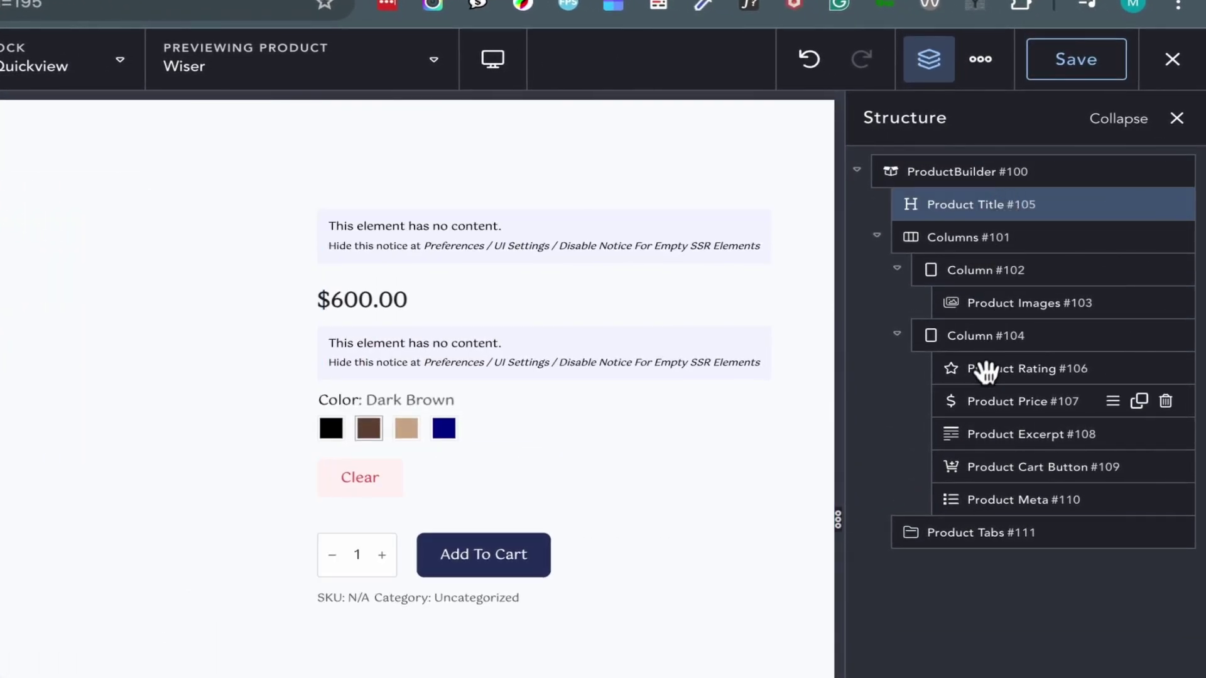
pyautogui.moveTo(970, 401); pyautogui.dragTo(979, 232)
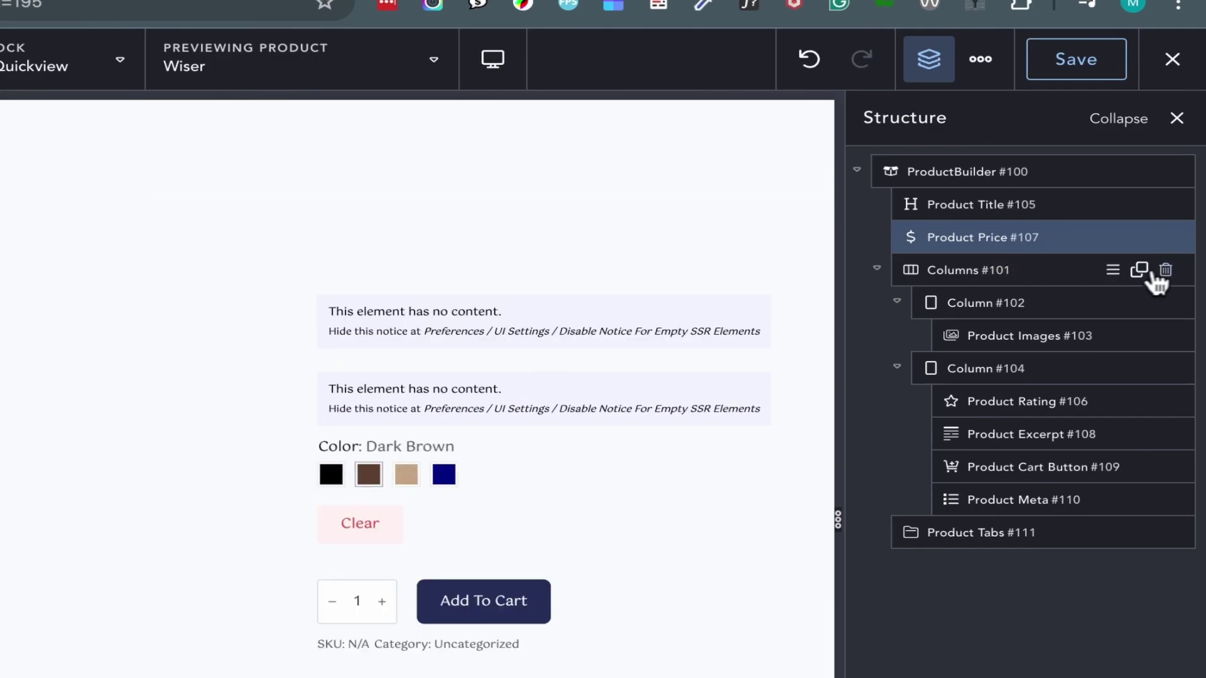
pyautogui.click(1166, 270)
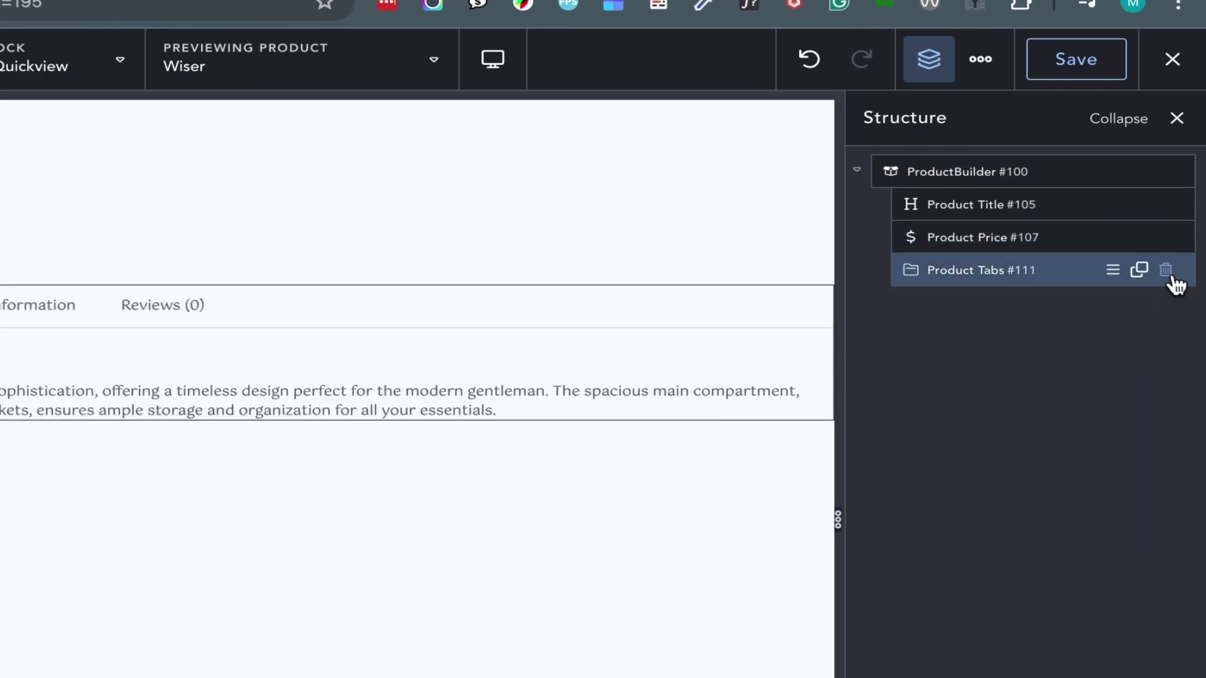
pyautogui.click(1168, 274)
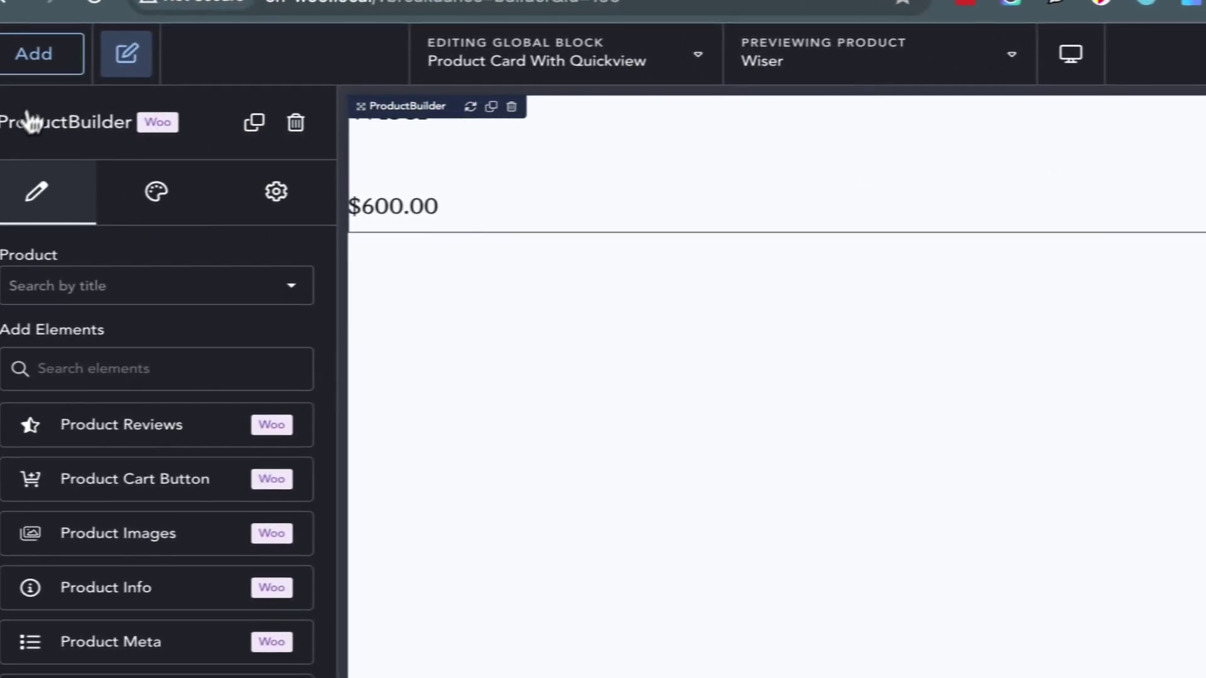
# Step: Add an Image element sourced from the WooCommerce product image and move it to the card's top
pyautogui.click(65, 63)
pyautogui.write('im')
pyautogui.press('Return')
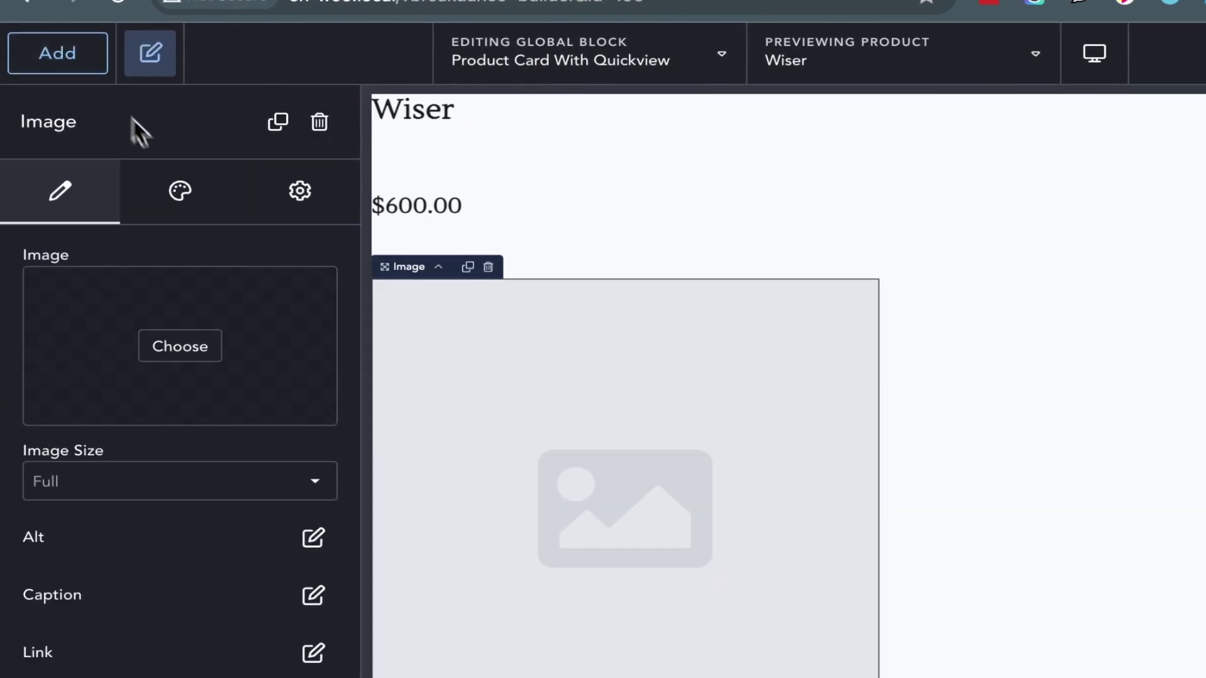
pyautogui.click(83, 255)
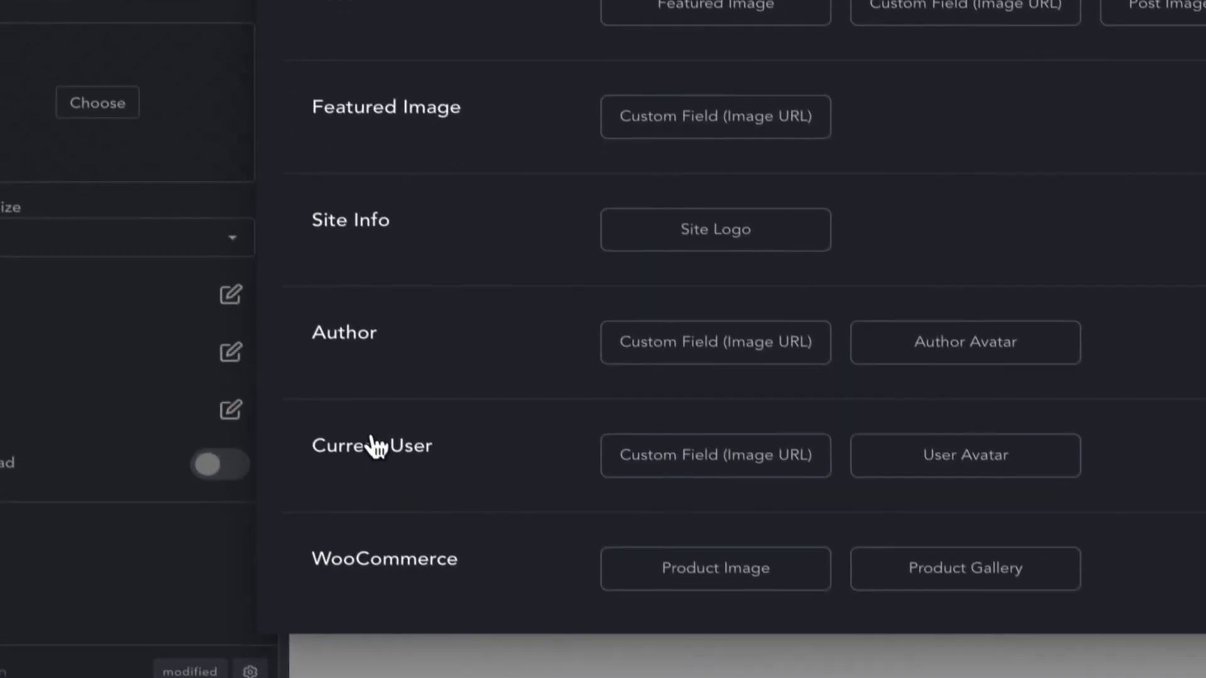
pyautogui.click(621, 568)
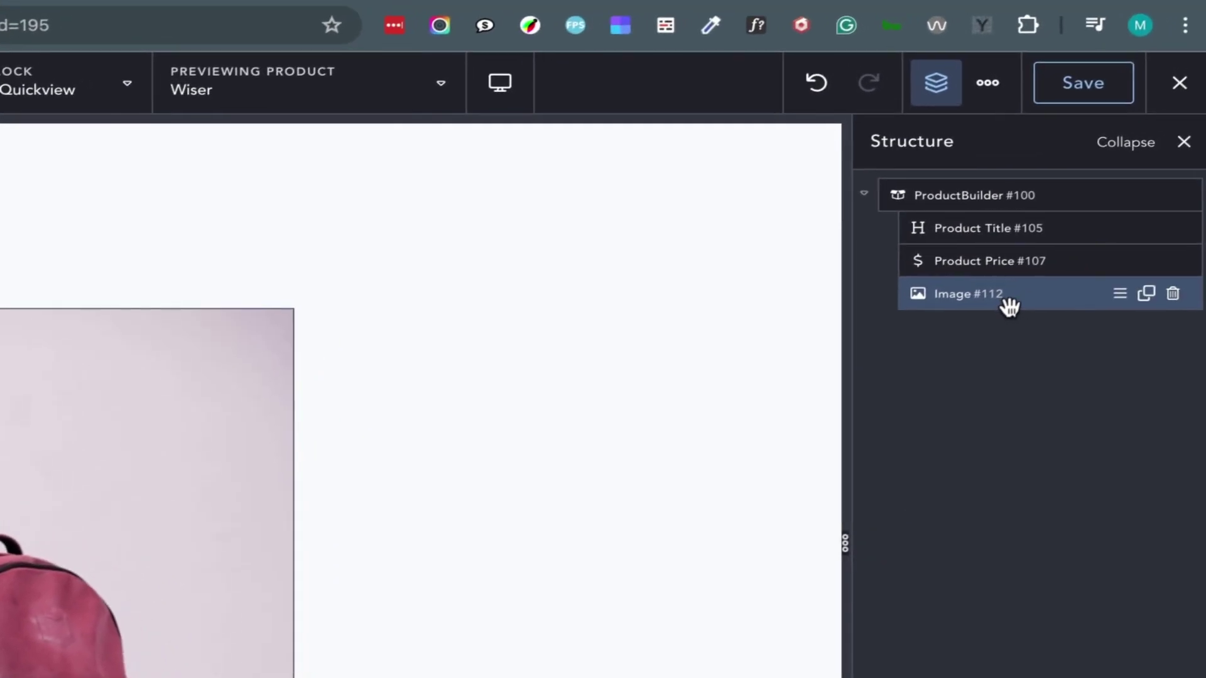
pyautogui.moveTo(1009, 304); pyautogui.dragTo(1002, 231)
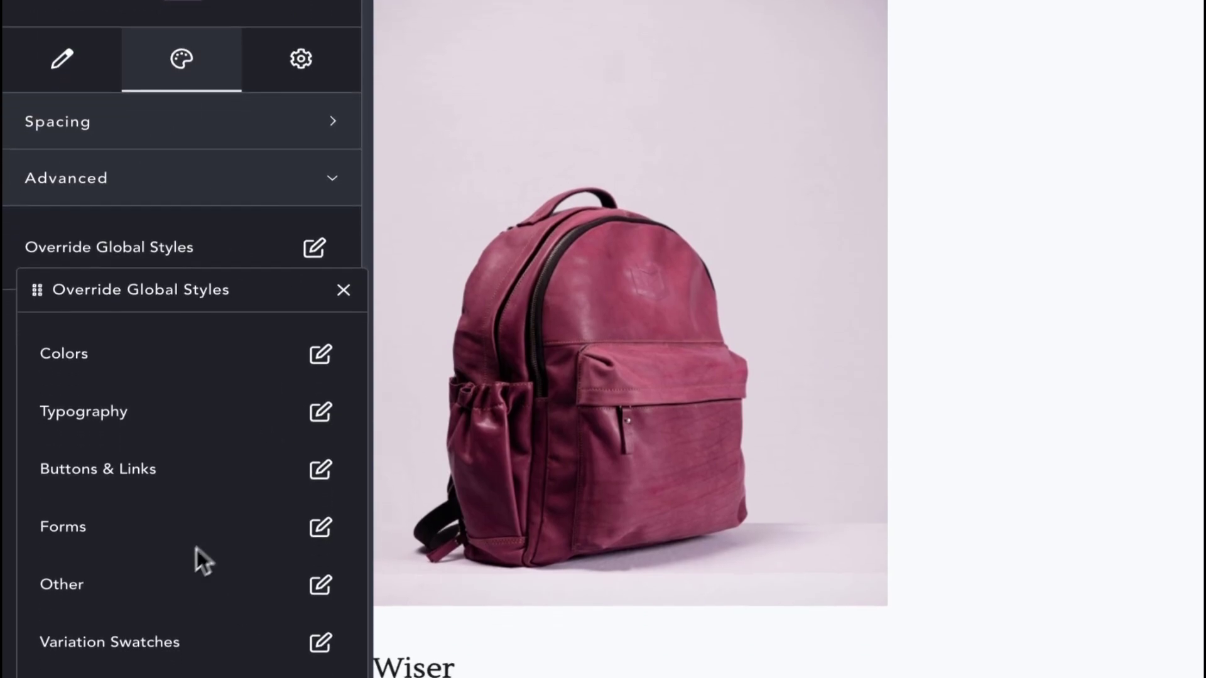
# Step: Expand the global style overrides for spacing and size
pyautogui.click(320, 582)
pyautogui.click(335, 119)
pyautogui.click(350, 274)
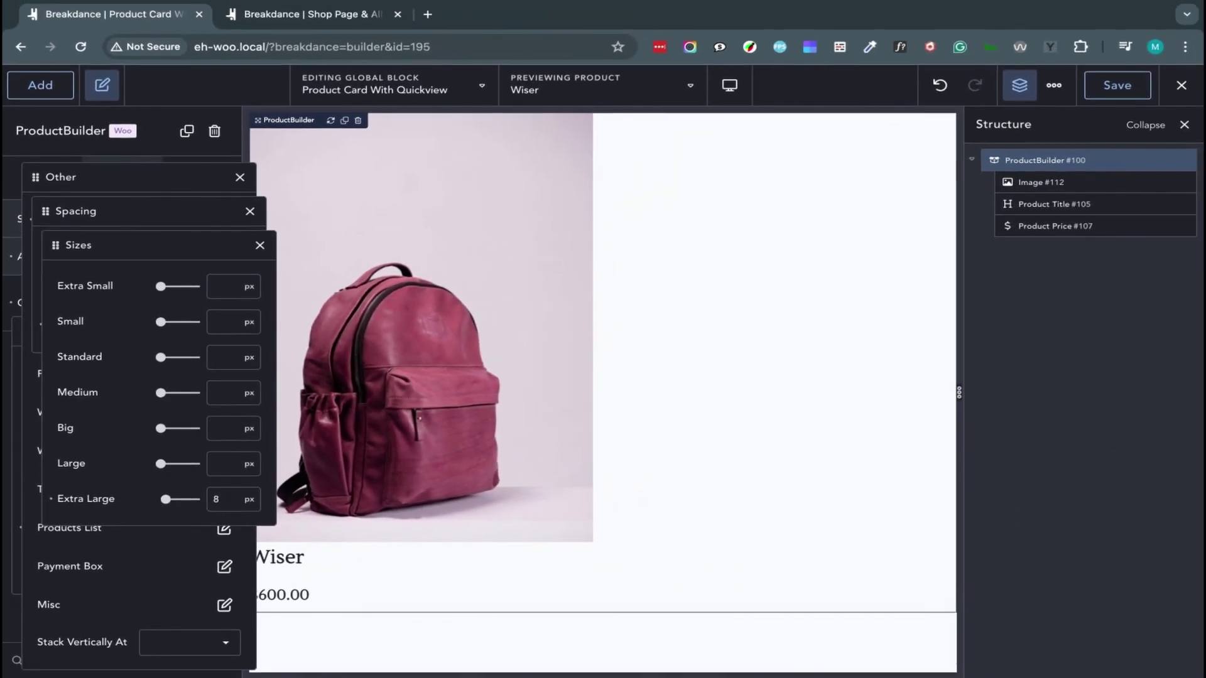
# Step: Select the image and set its bottom margin to 16 px and width to 100%
pyautogui.click(1205, 96)
pyautogui.click(181, 55)
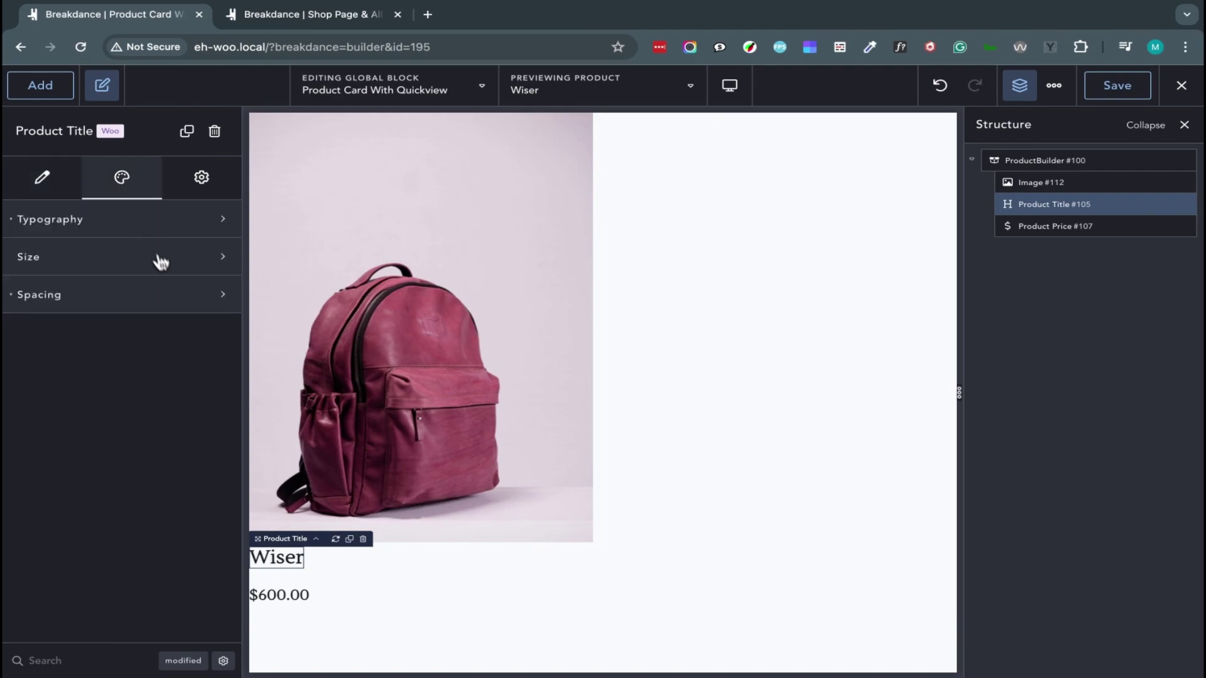
pyautogui.click(1061, 226)
pyautogui.click(1068, 182)
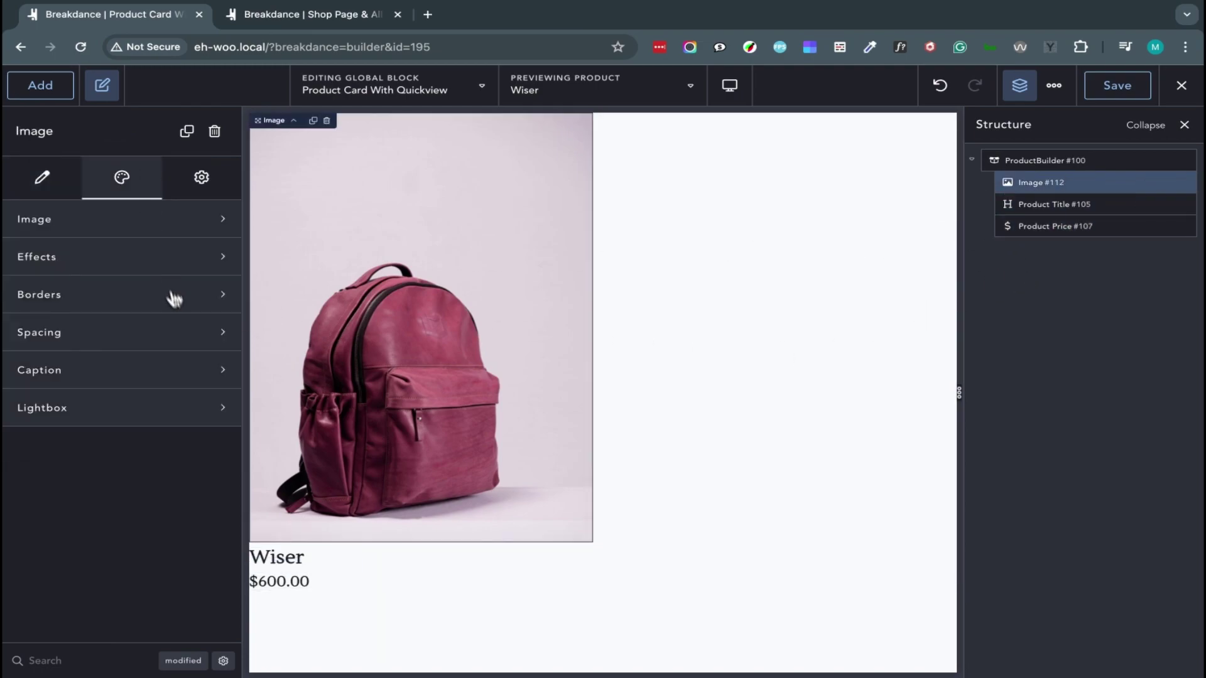
pyautogui.click(176, 332)
pyautogui.click(188, 414)
pyautogui.write('16')
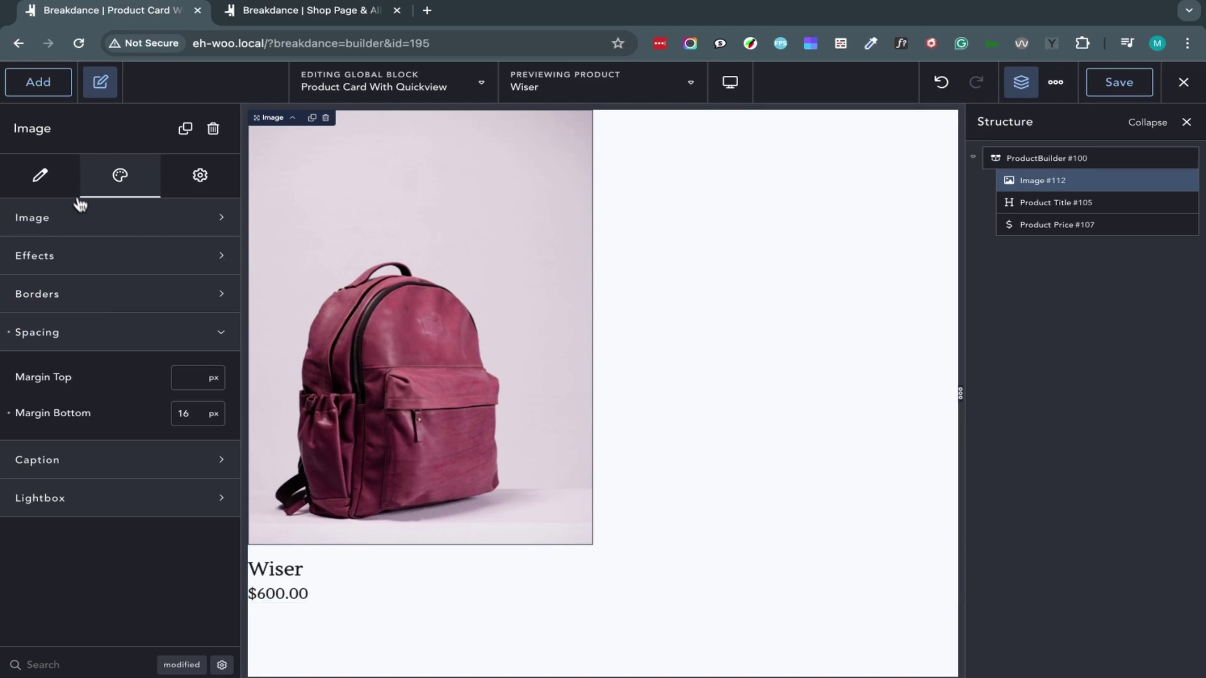
pyautogui.click(97, 218)
pyautogui.click(183, 262)
pyautogui.write('100')
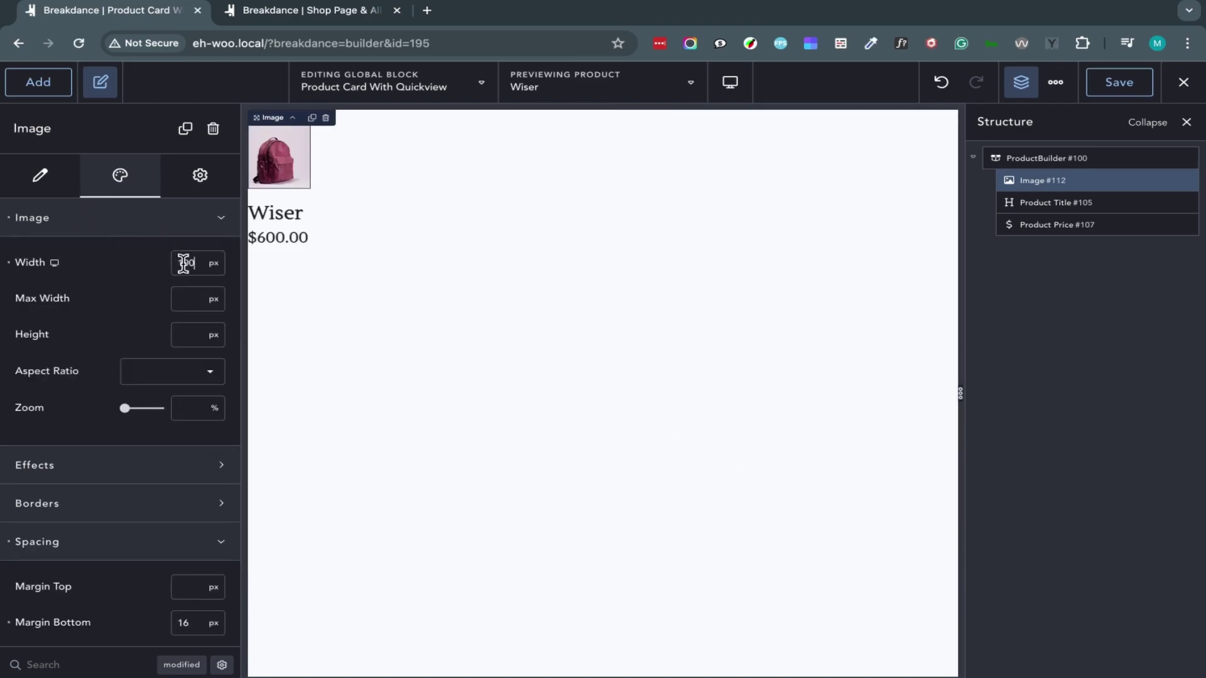
pyautogui.write('%')
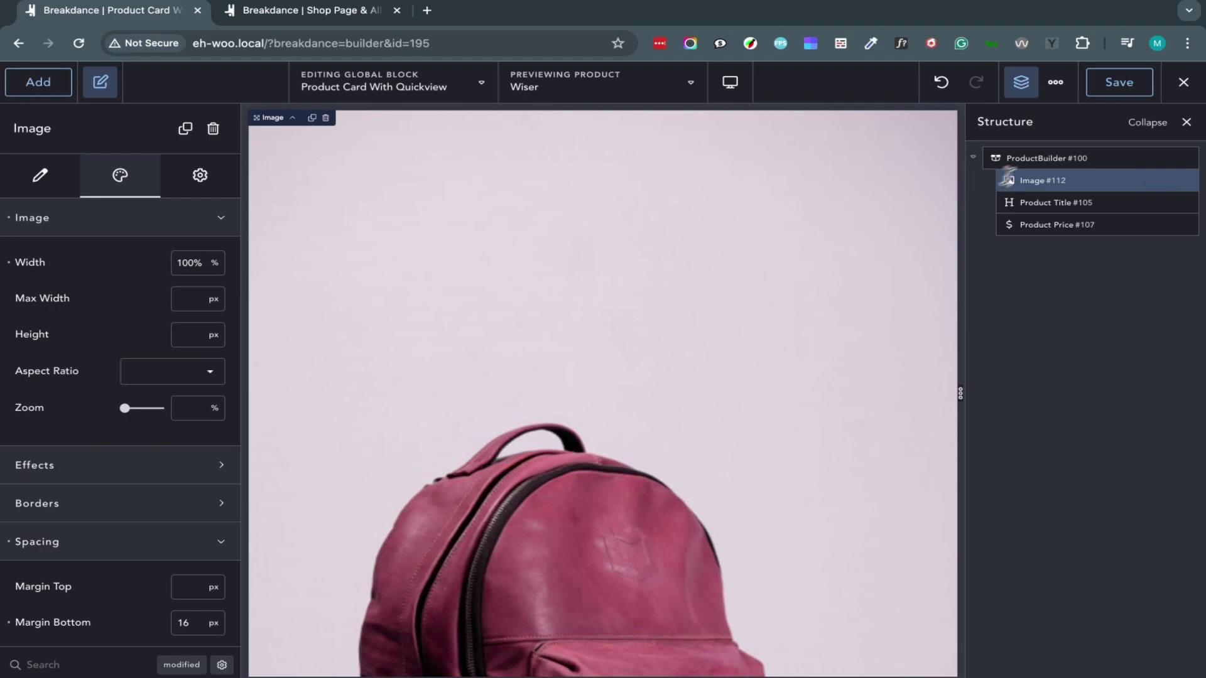
# Step: On the Shop Page template, add a Post Loop Builder using the Product Card With Quickview block
pyautogui.click(376, 13)
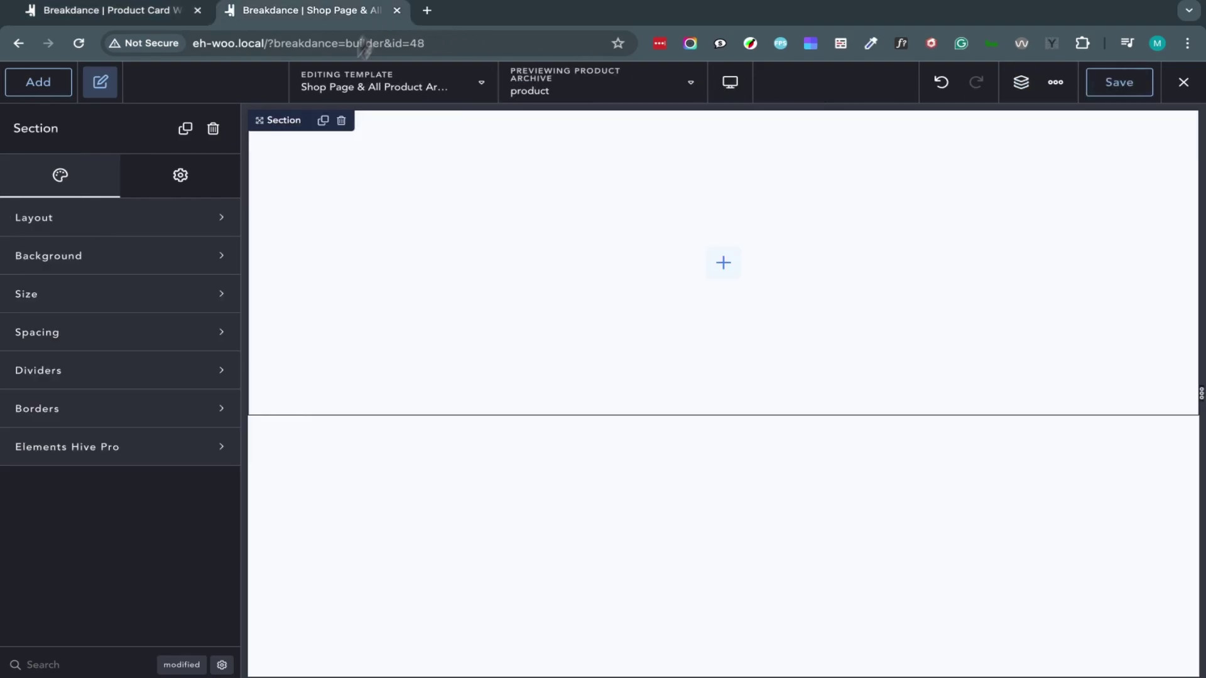
pyautogui.click(44, 85)
pyautogui.click(84, 200)
pyautogui.write('loo')
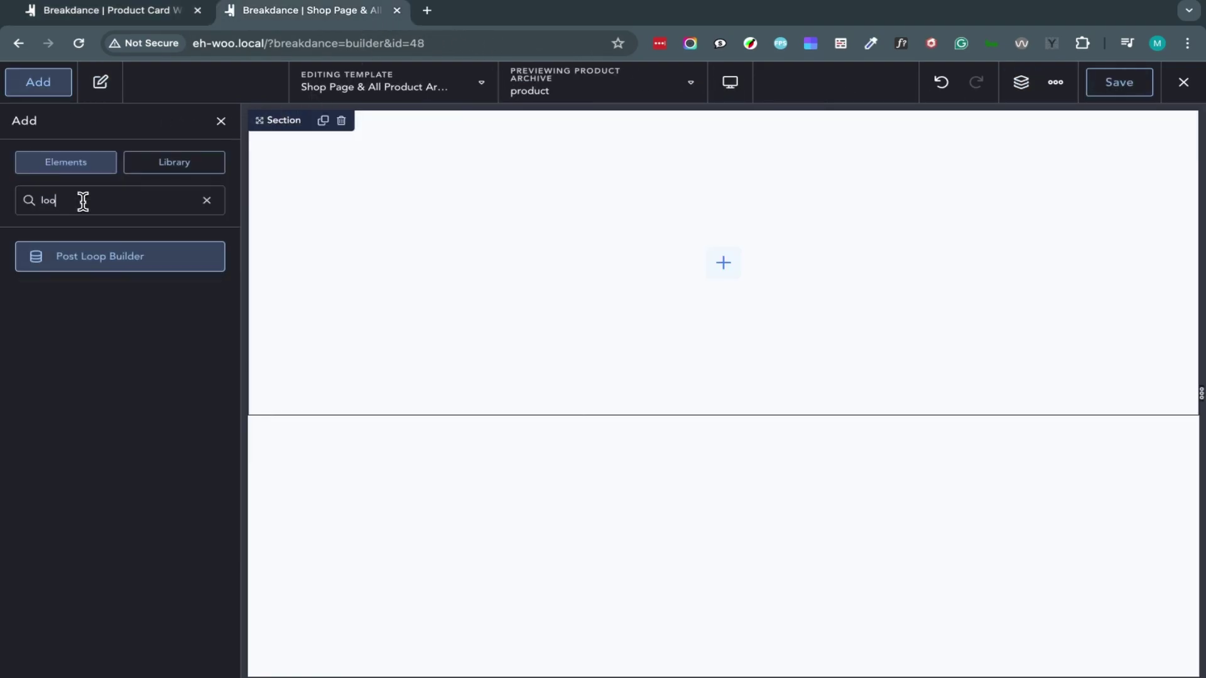
pyautogui.click(96, 254)
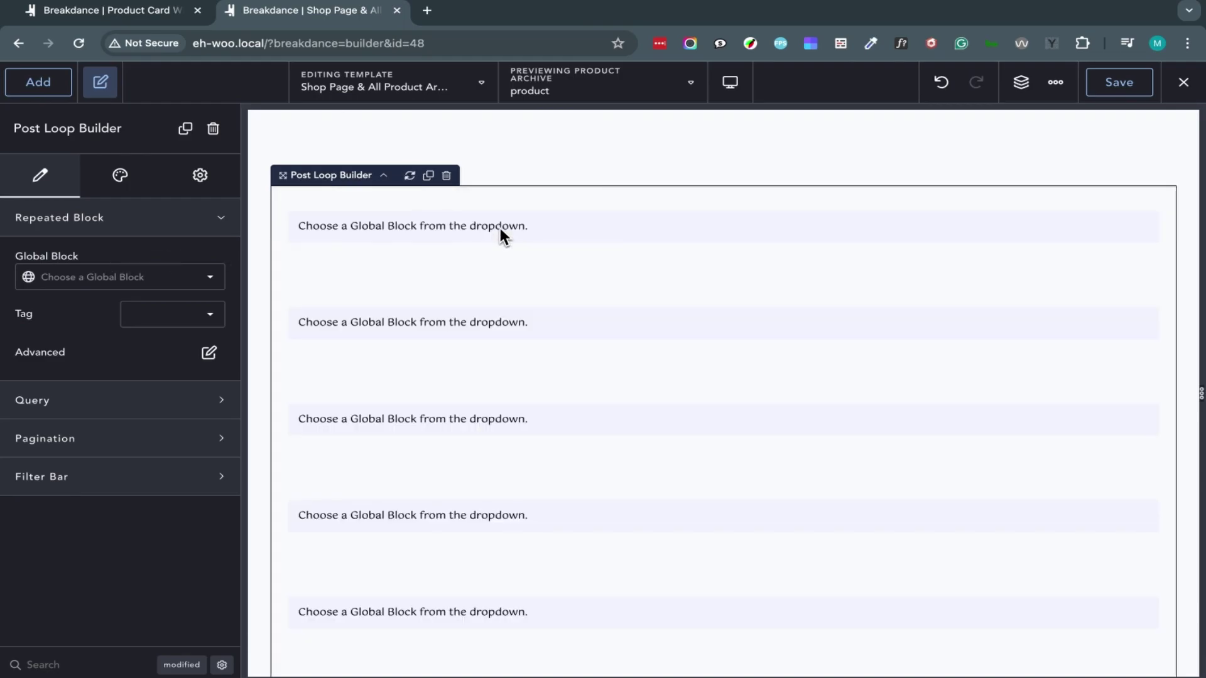
pyautogui.click(176, 271)
pyautogui.click(129, 292)
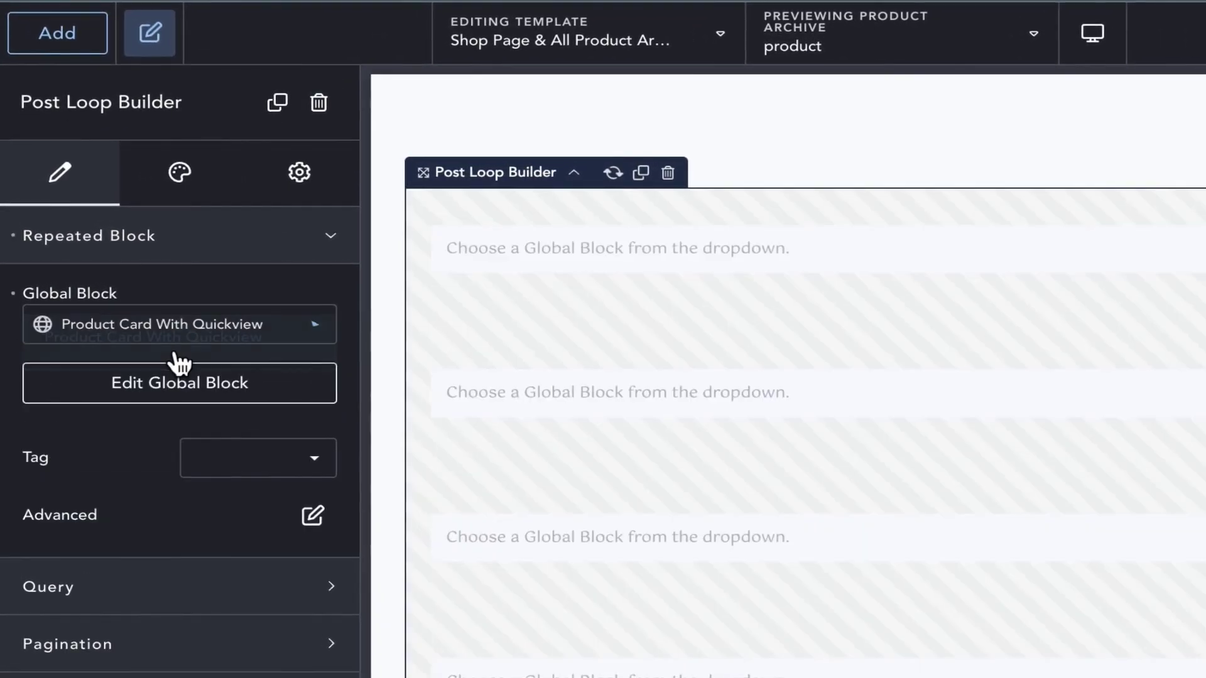
# Step: Lay the loop out as a grid with 4 products per row
pyautogui.click(186, 191)
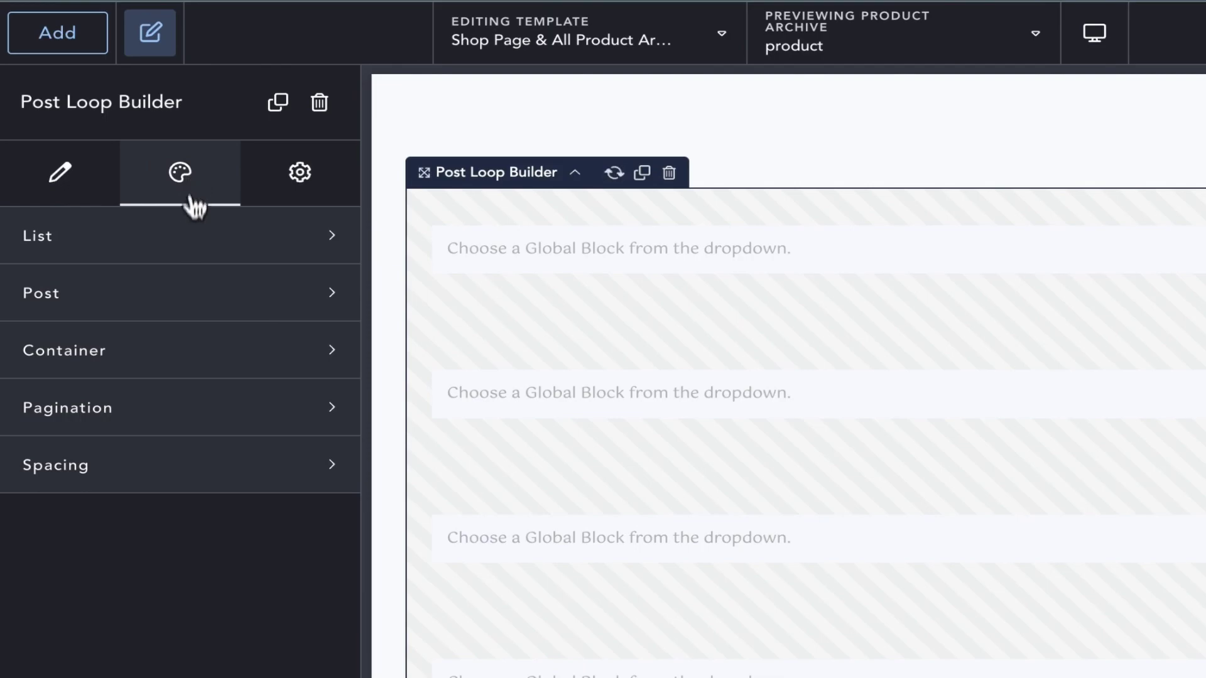
pyautogui.click(254, 350)
pyautogui.click(251, 417)
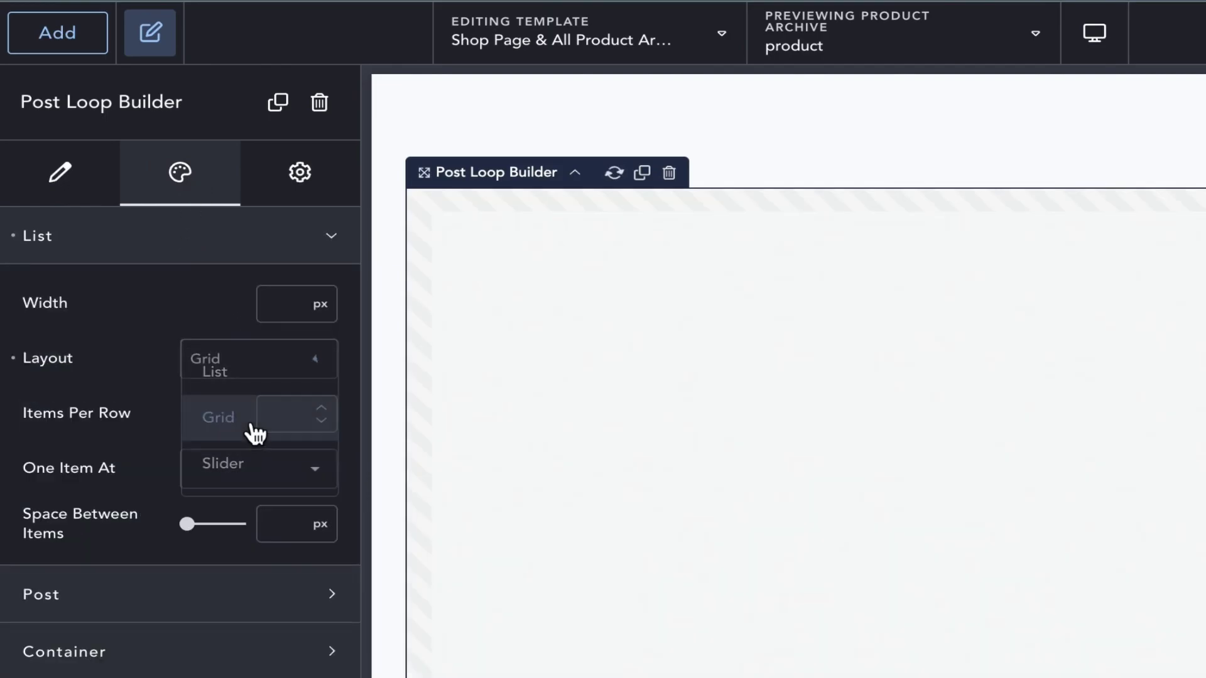
pyautogui.click(256, 405)
pyautogui.write('4')
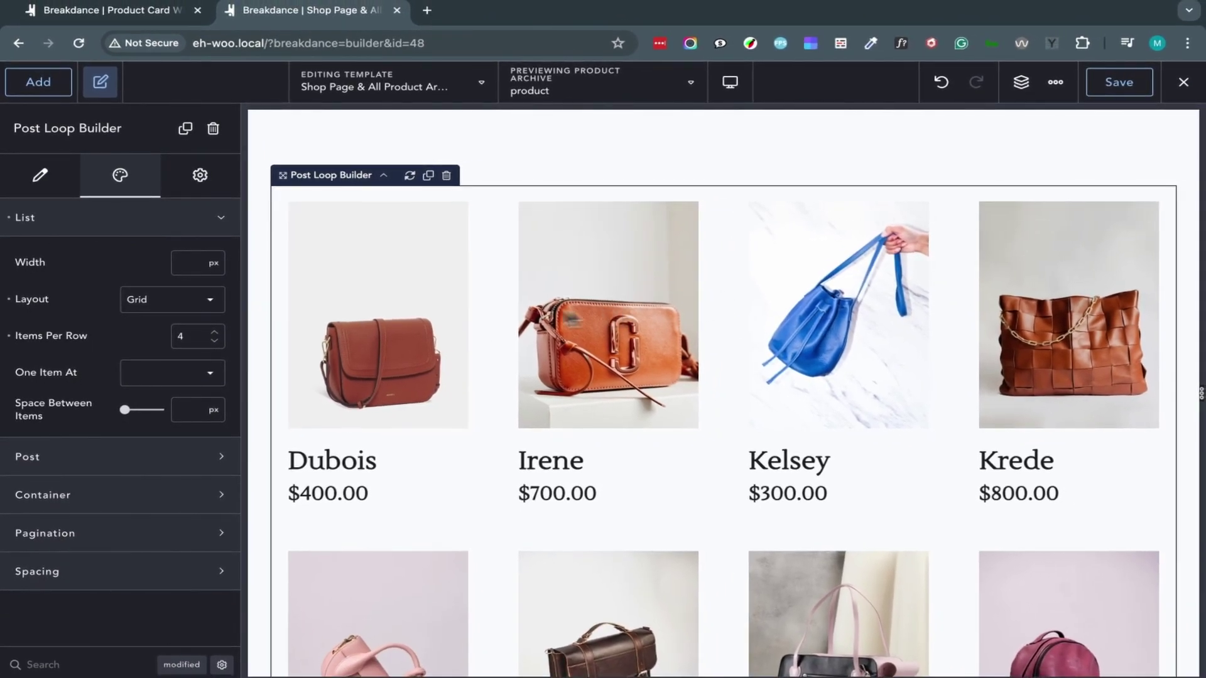
pyautogui.click(77, 221)
# Step: Set the post padding to 0 on all sides and save the template
pyautogui.click(131, 256)
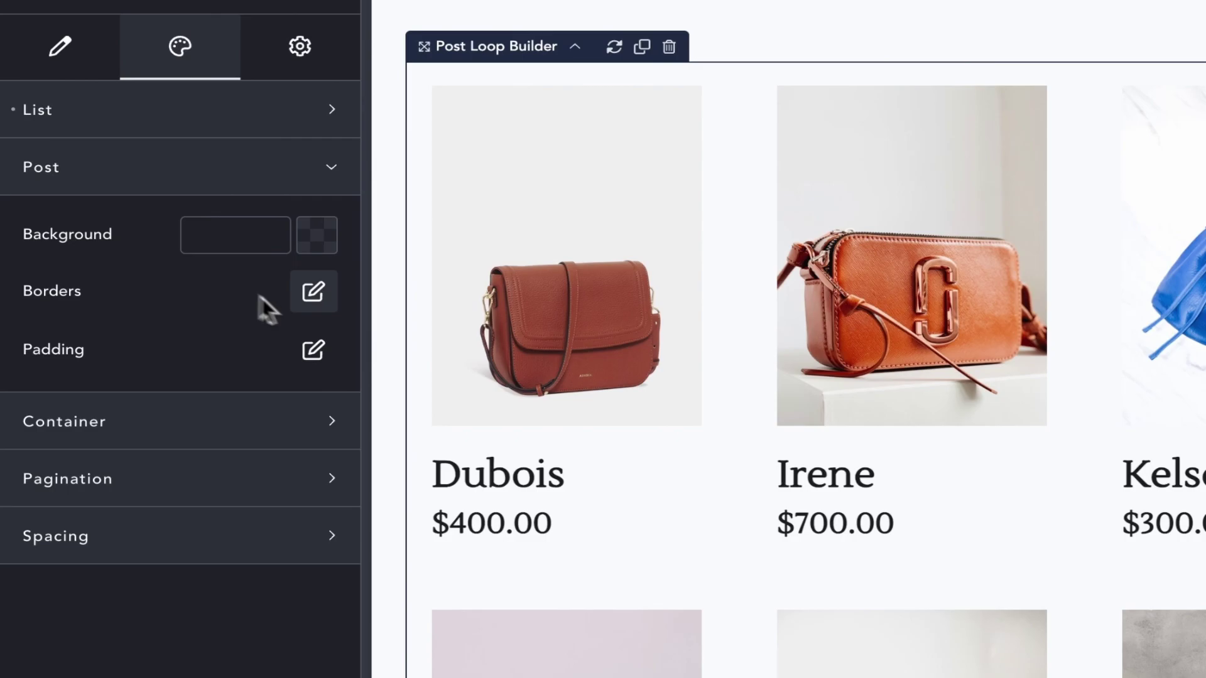
pyautogui.click(314, 350)
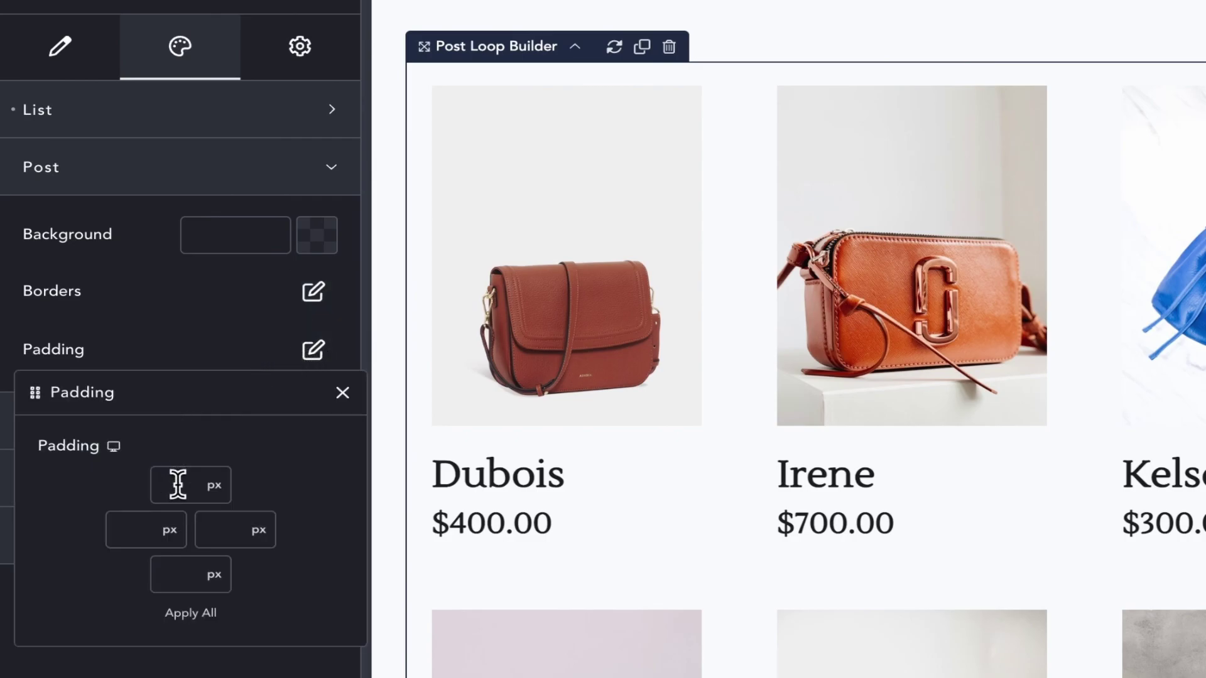
pyautogui.write('0')
pyautogui.click(190, 613)
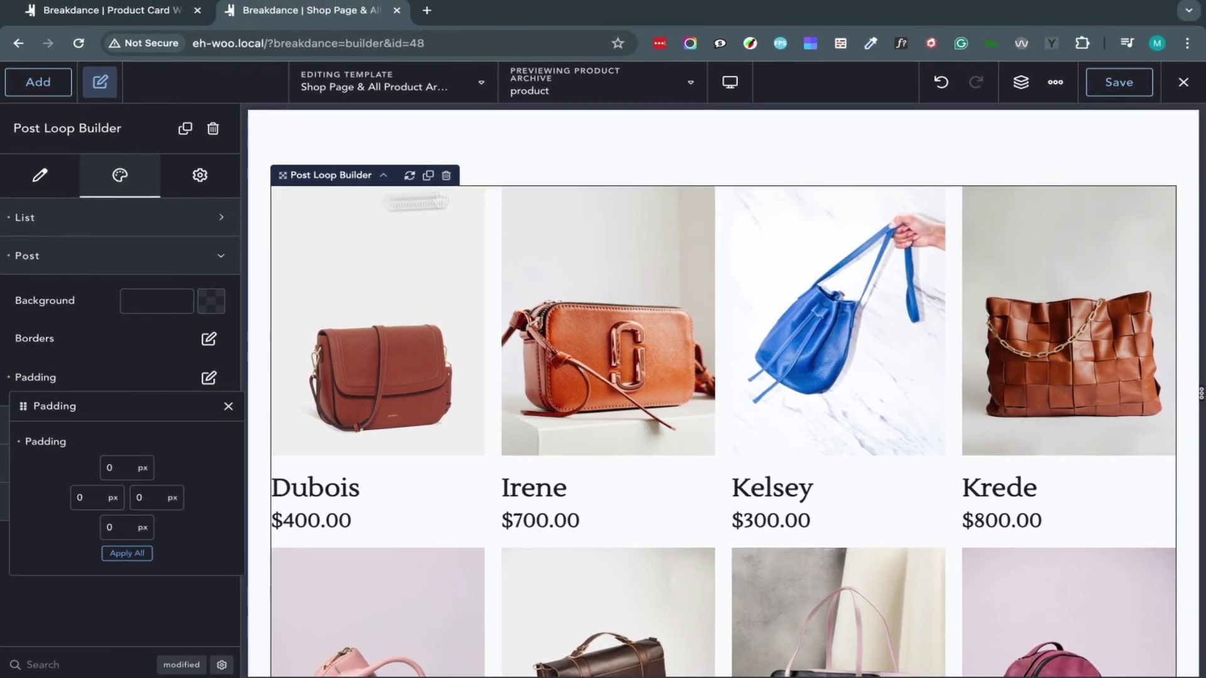
pyautogui.click(1131, 85)
# Step: Exit the builder to view the live shop page in a new tab
pyautogui.click(1180, 83)
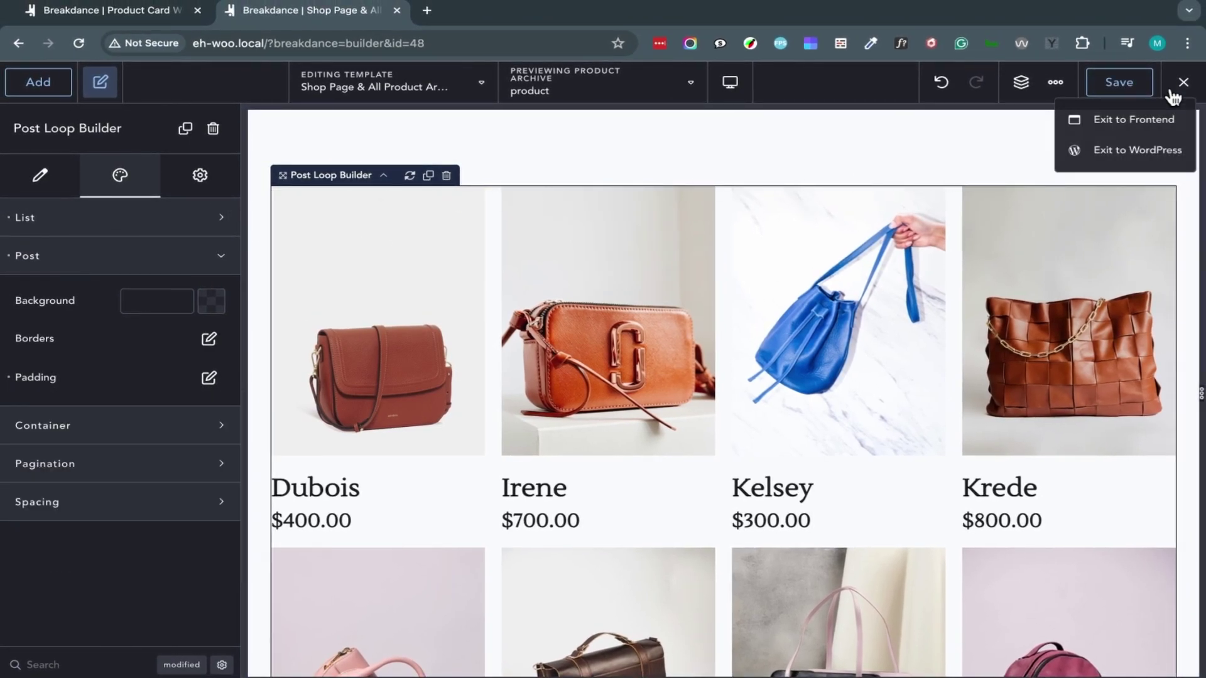
pyautogui.click(1133, 119)
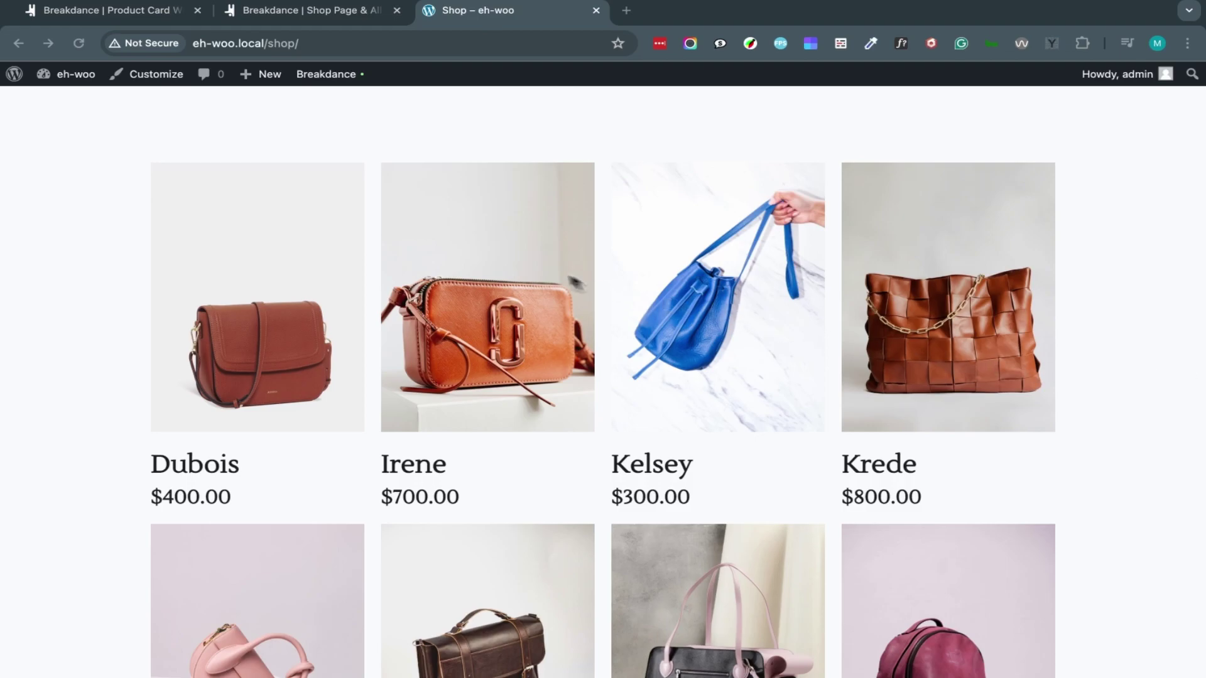
# Step: Back in the global block, rename ProductBuilder to 'Product Card' and collapse its children in Structure
pyautogui.click(136, 19)
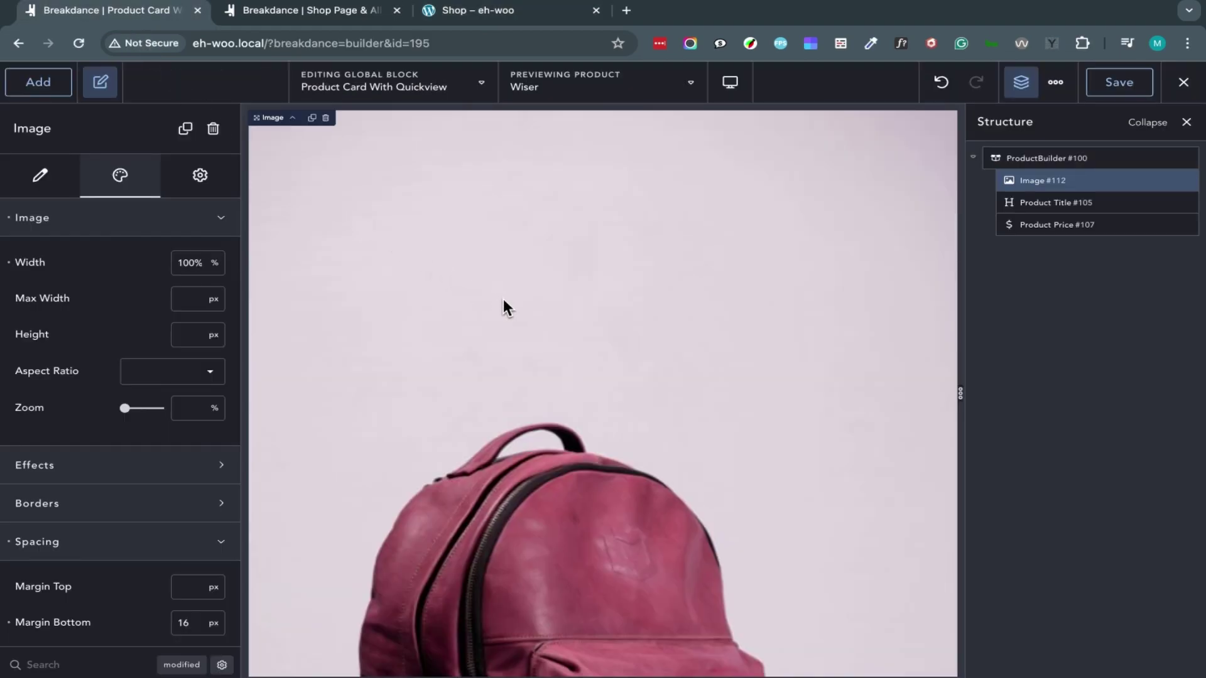
pyautogui.doubleClick(1040, 156)
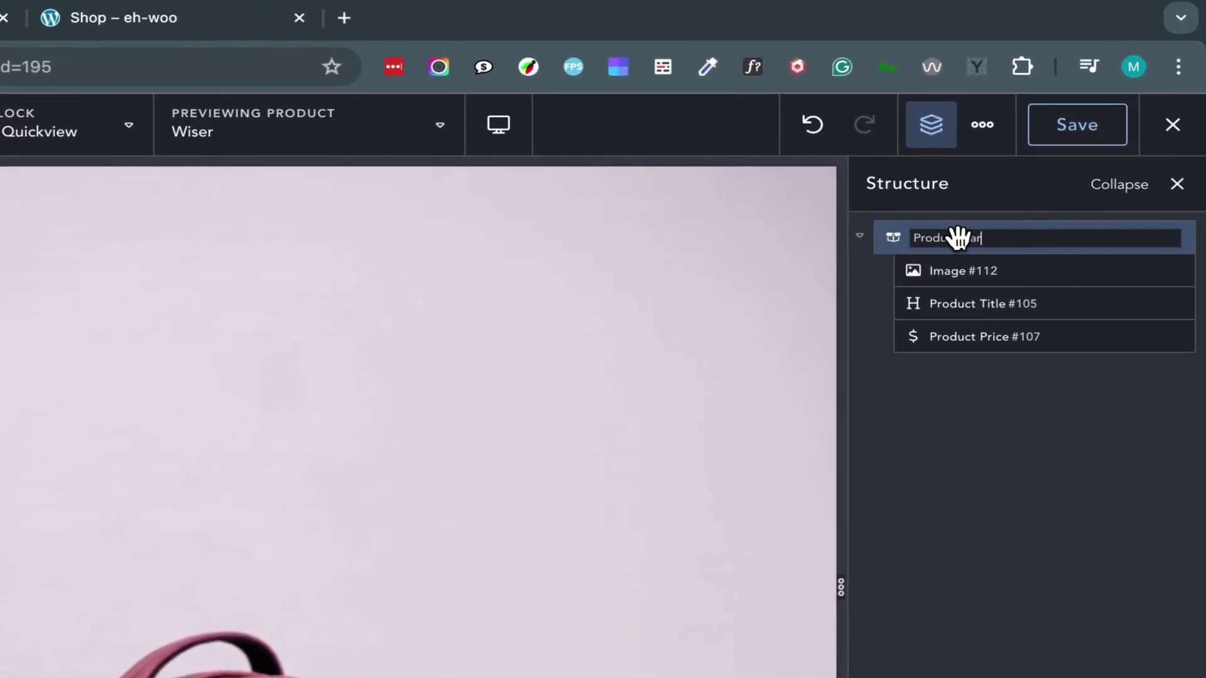
pyautogui.press('Return')
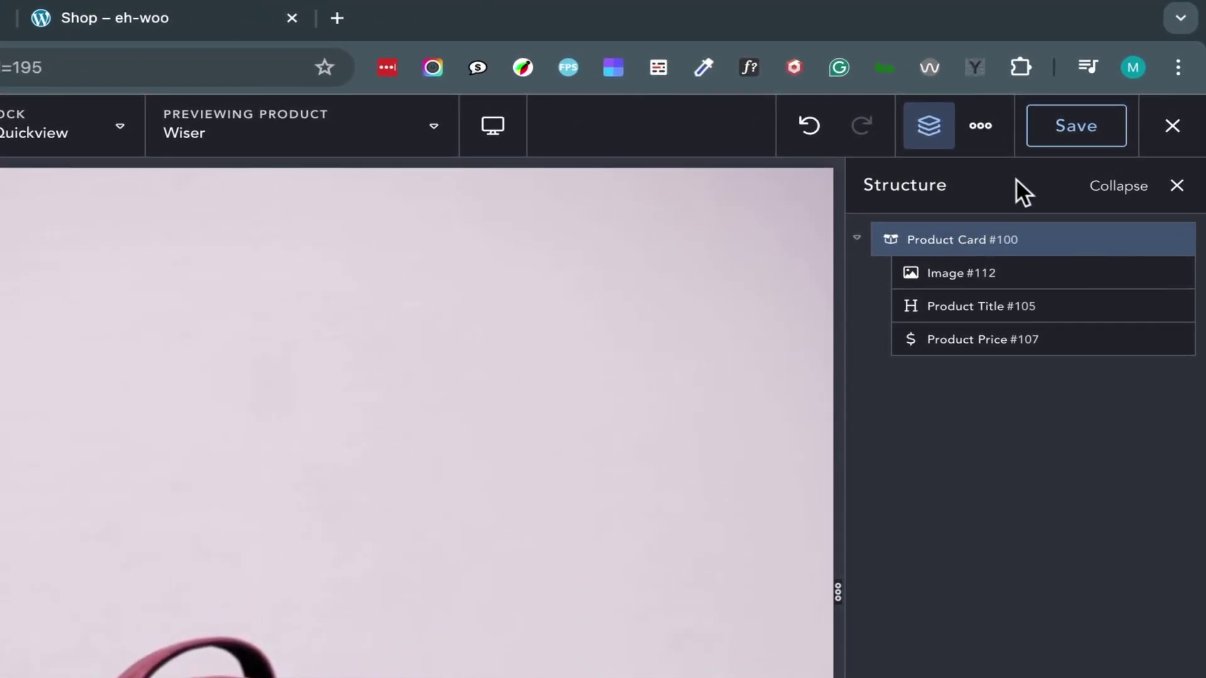
pyautogui.click(1117, 192)
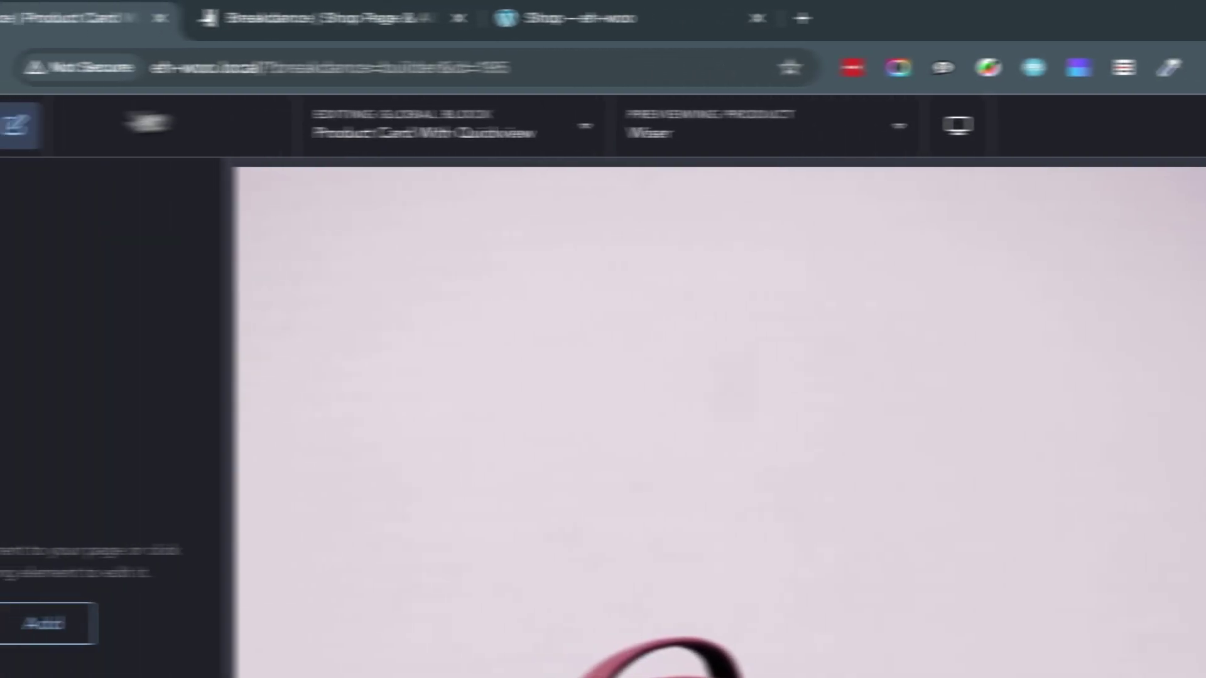
pyautogui.click(13, 125)
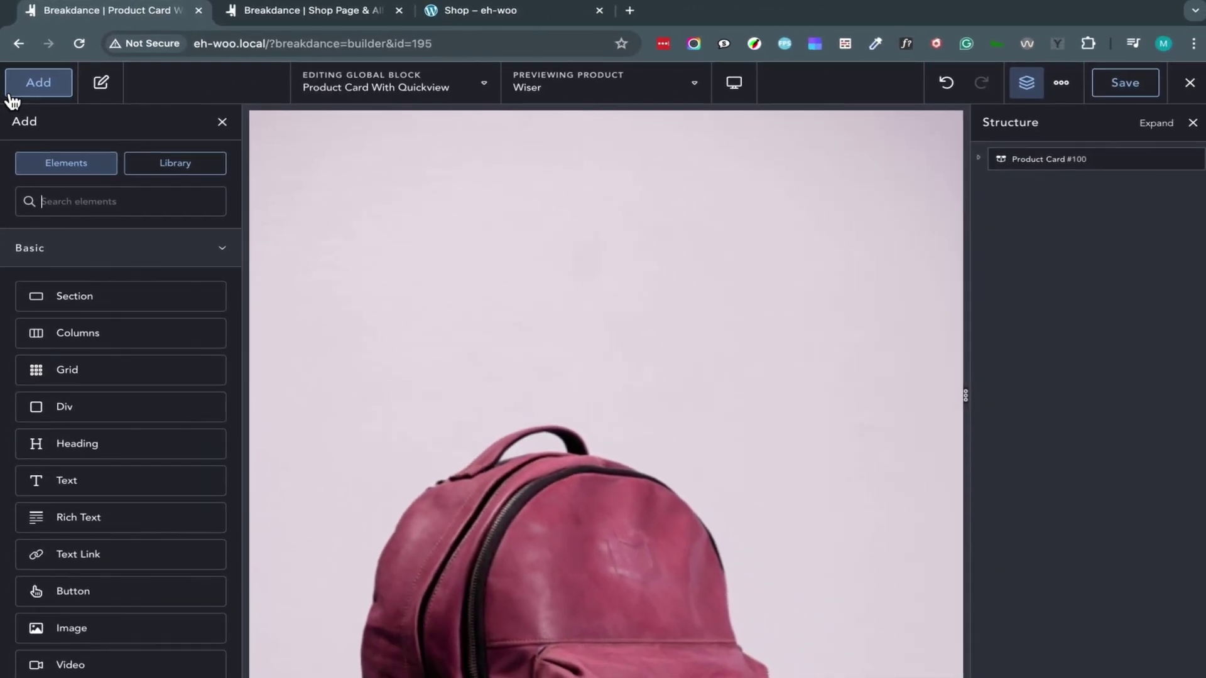
# Step: Add the Uncategorized eye icon and rename it 'Quickview Icon Open'
pyautogui.write('ico')
pyautogui.press('Return')
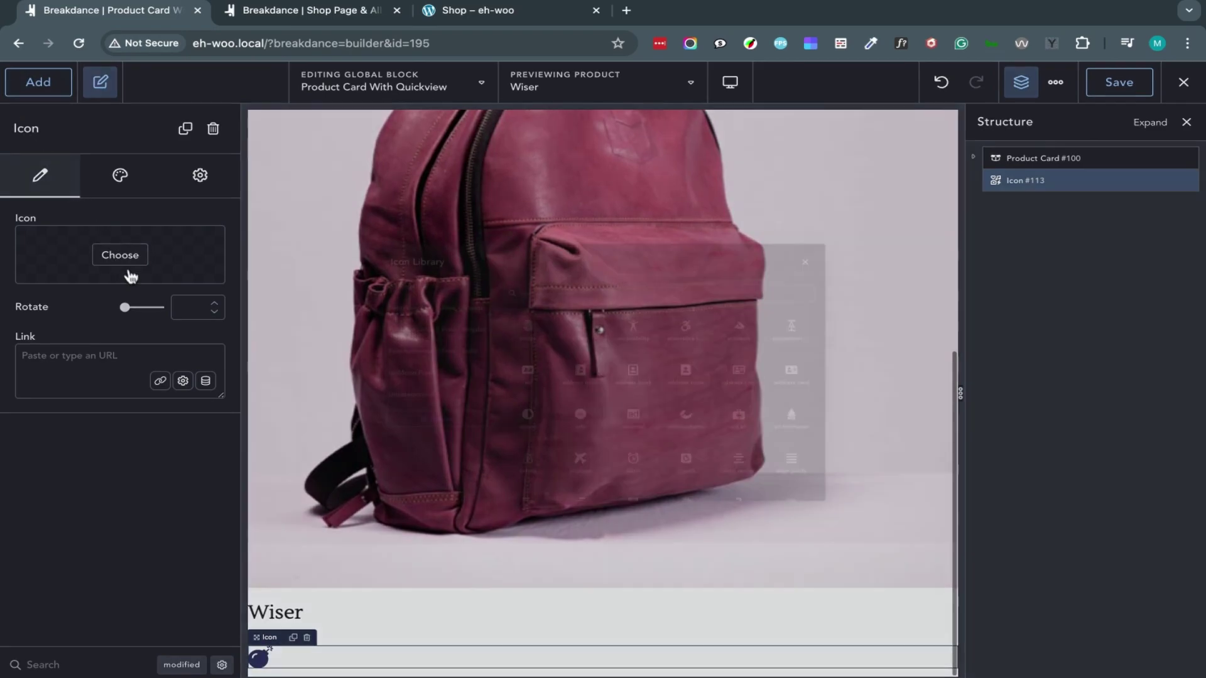
pyautogui.click(120, 255)
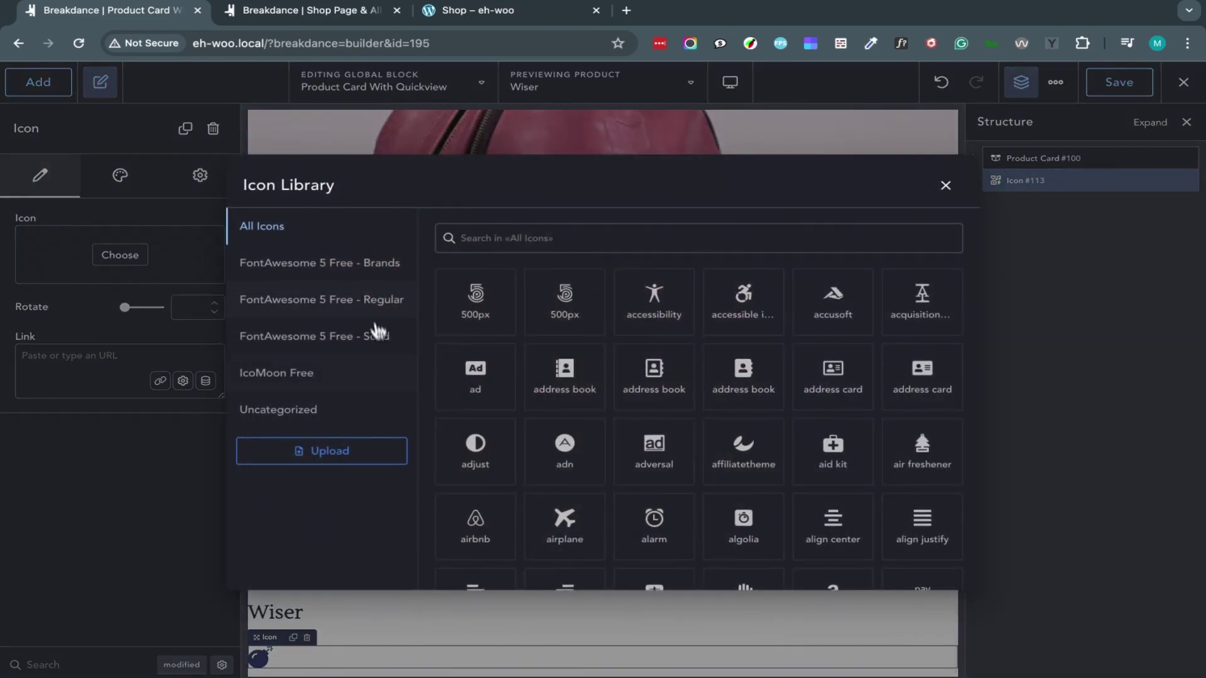
pyautogui.click(358, 418)
pyautogui.click(474, 329)
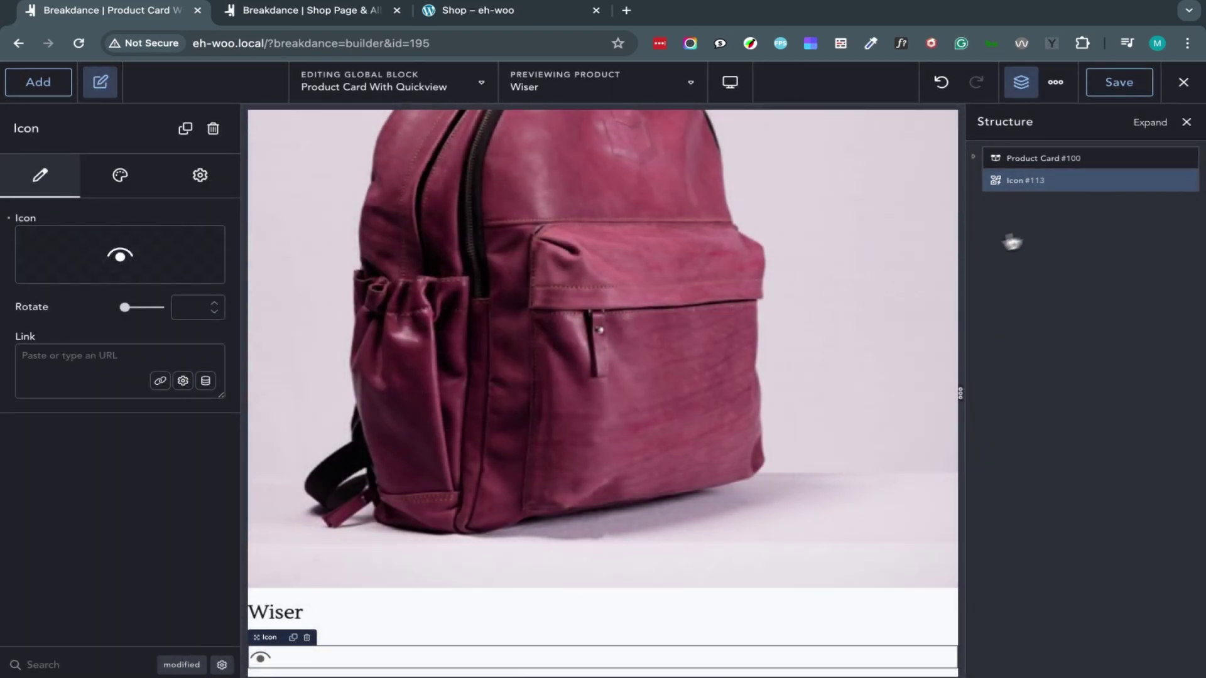
pyautogui.doubleClick(1009, 182)
pyautogui.write('Quickview')
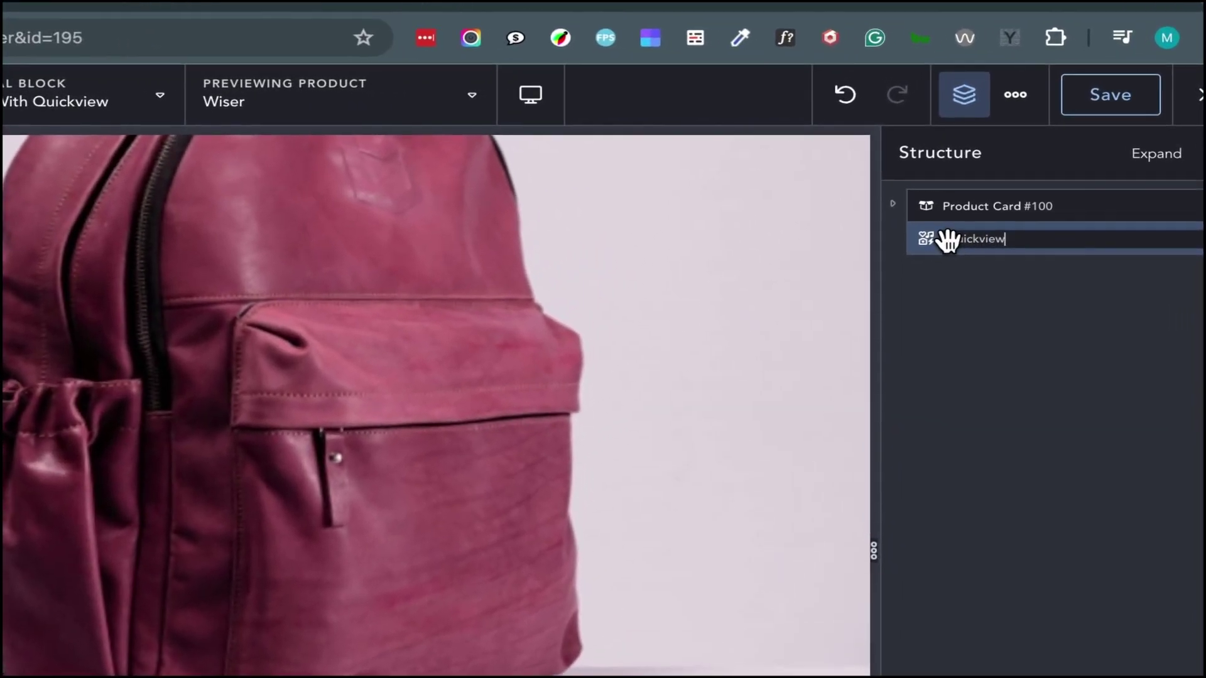
pyautogui.write(' Icon Open')
pyautogui.press('Return')
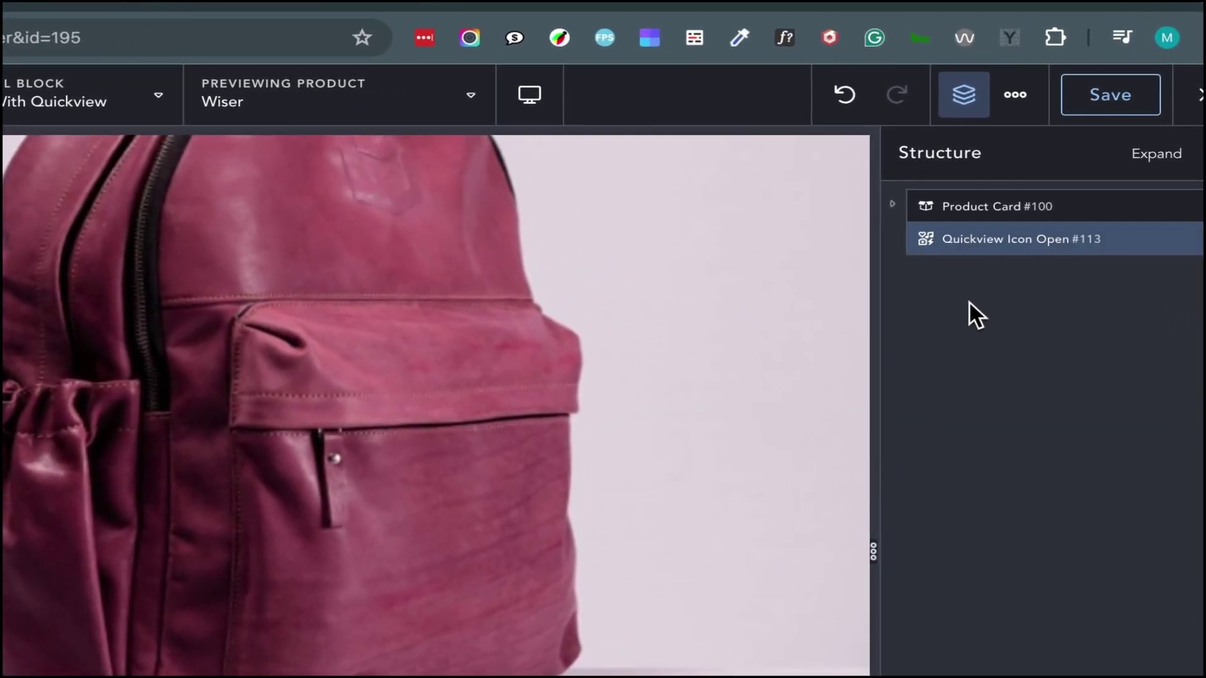
# Step: Style the icon solid at 25 px size with a white background
pyautogui.click(182, 121)
pyautogui.click(213, 184)
pyautogui.click(256, 256)
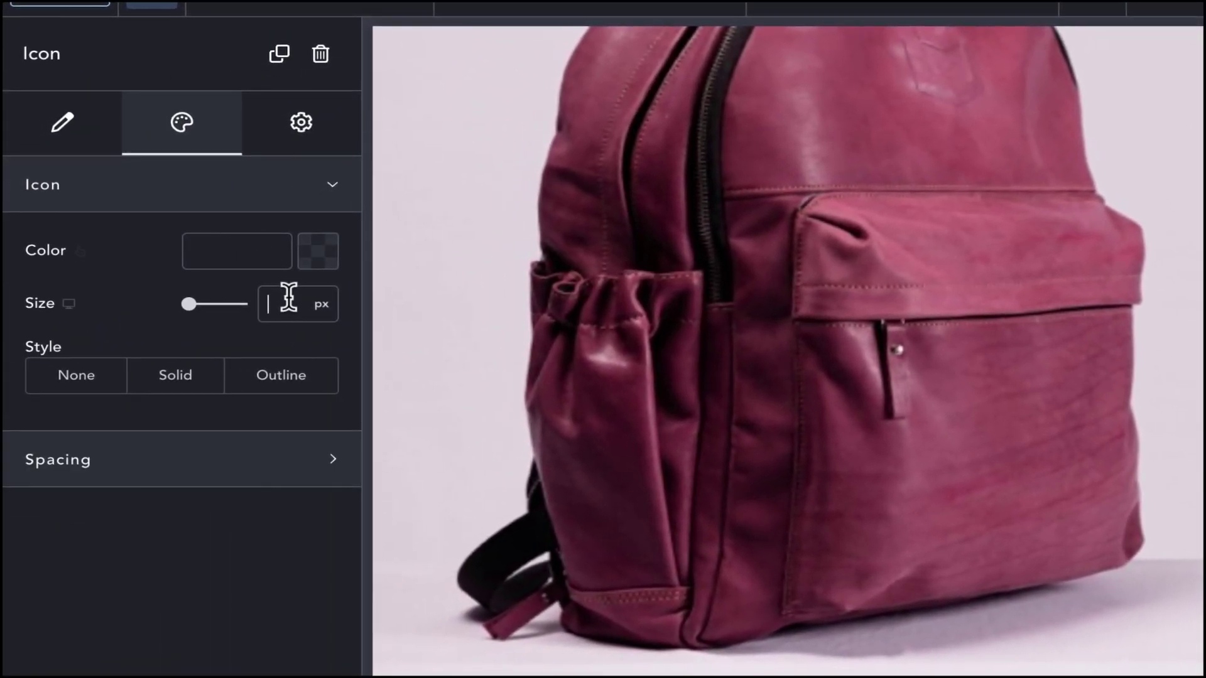
pyautogui.write('25')
pyautogui.click(177, 378)
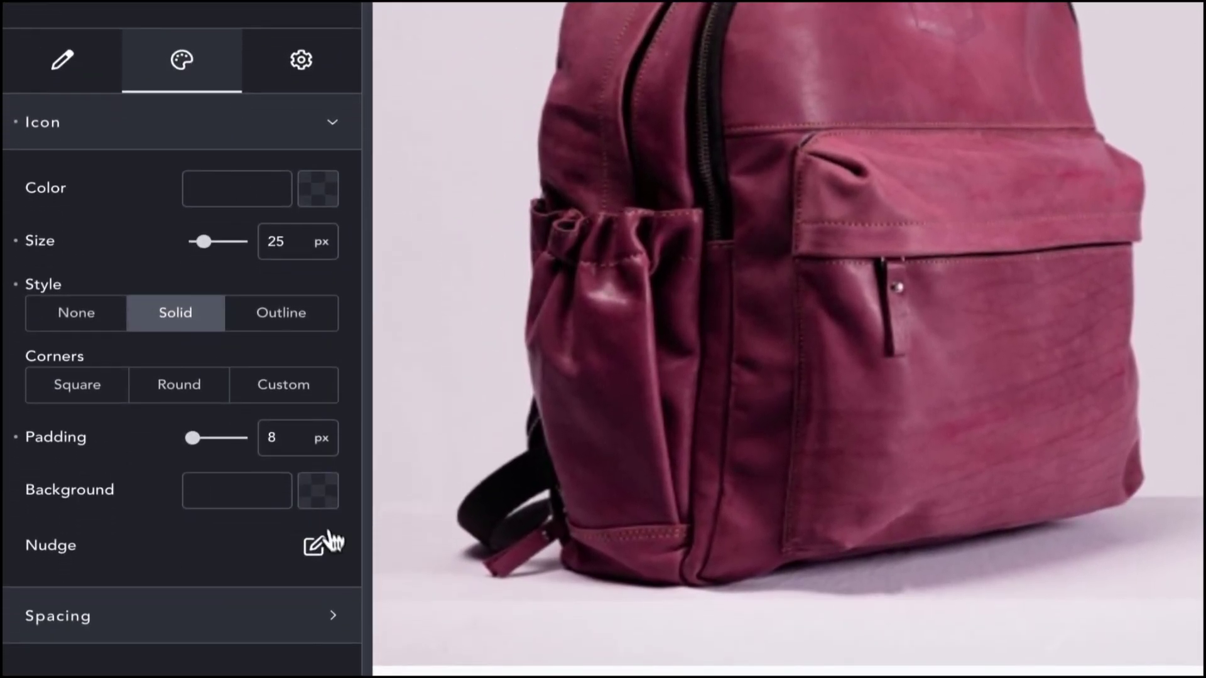
pyautogui.click(318, 552)
pyautogui.click(12, 512)
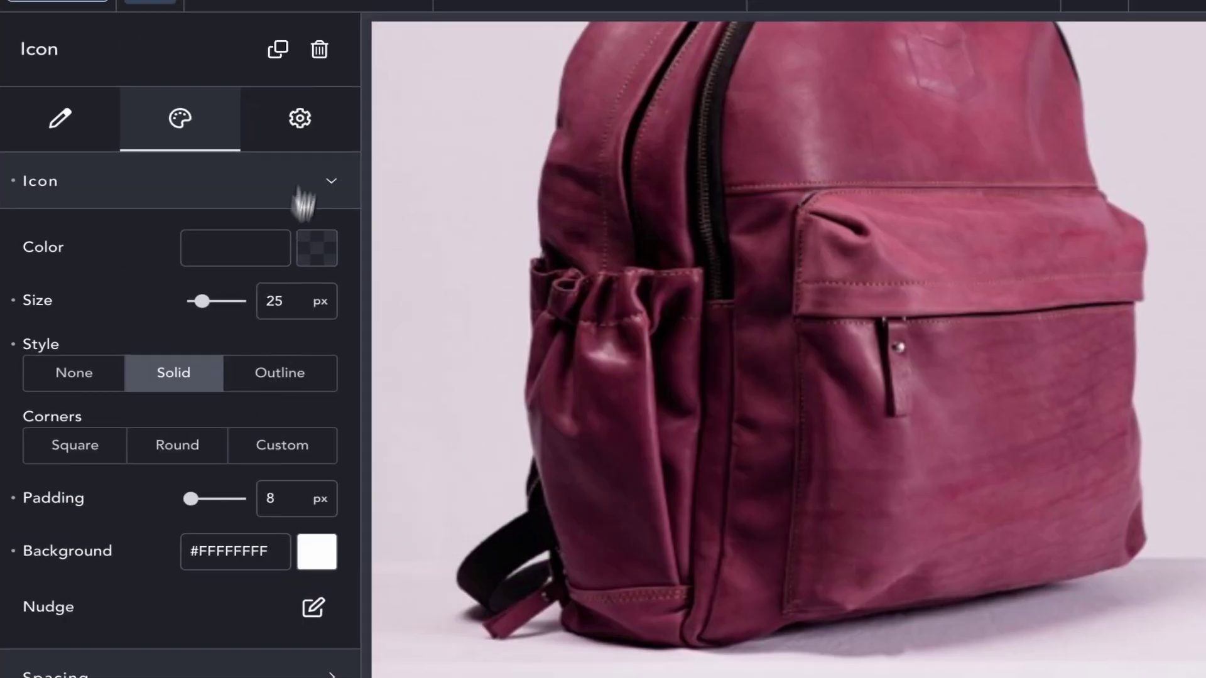
# Step: Give the icon the CSS class quickview-icon-open
pyautogui.click(301, 118)
pyautogui.click(228, 184)
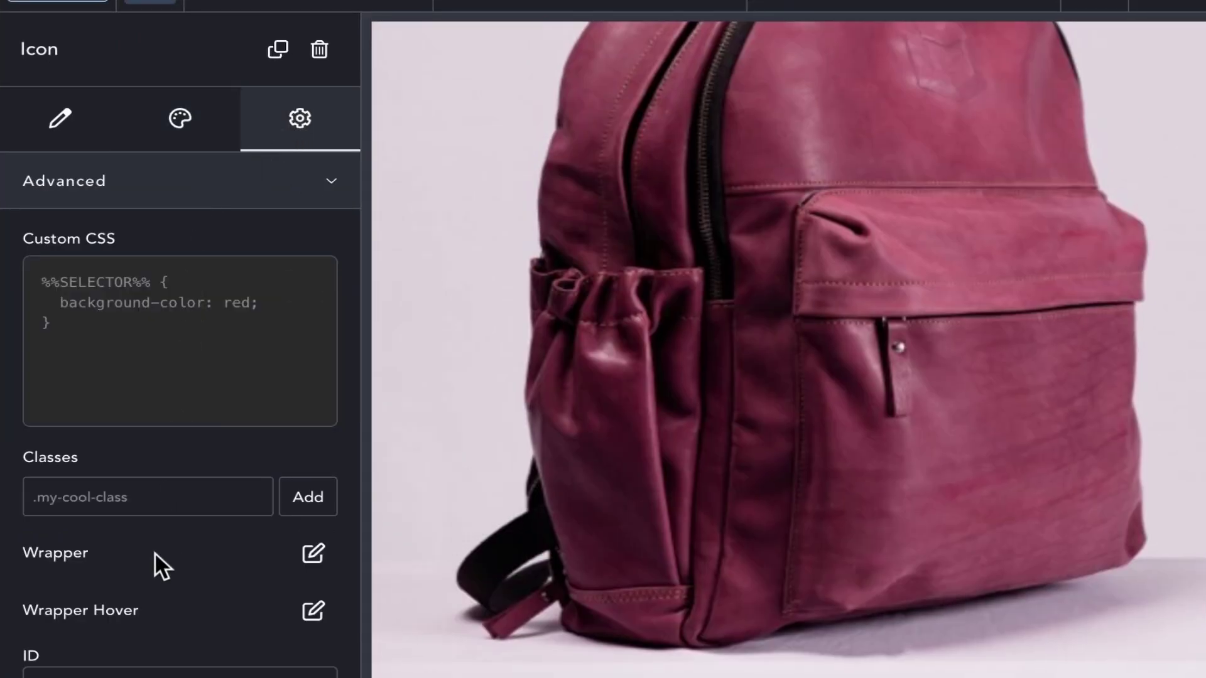
pyautogui.click(183, 494)
pyautogui.write('quickview-icon-open')
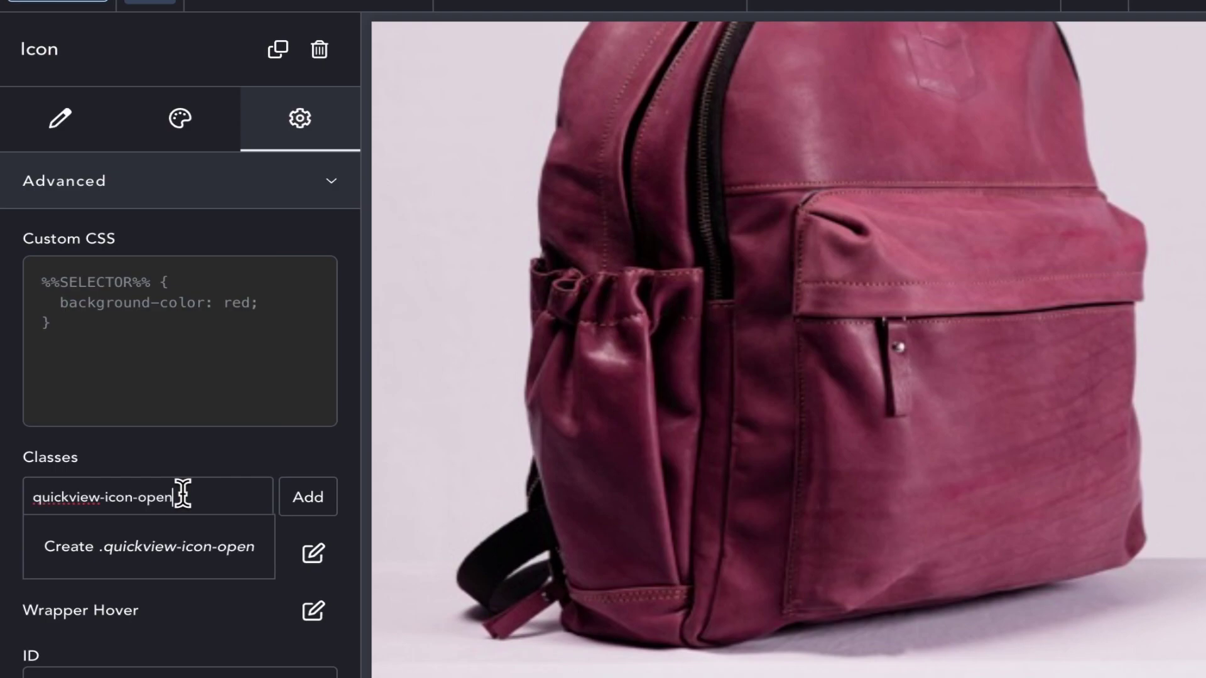
pyautogui.press('Return')
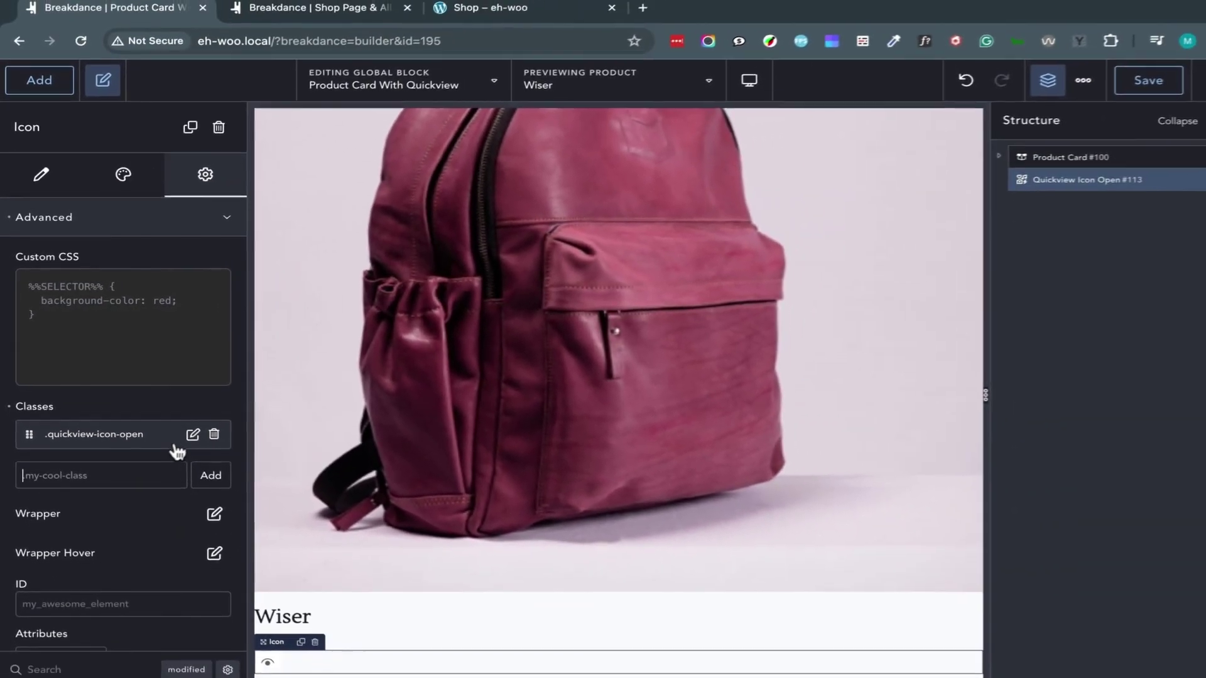
# Step: Position the quickview-icon-open class absolutely, 1% from the top and 2% from the right
pyautogui.click(281, 497)
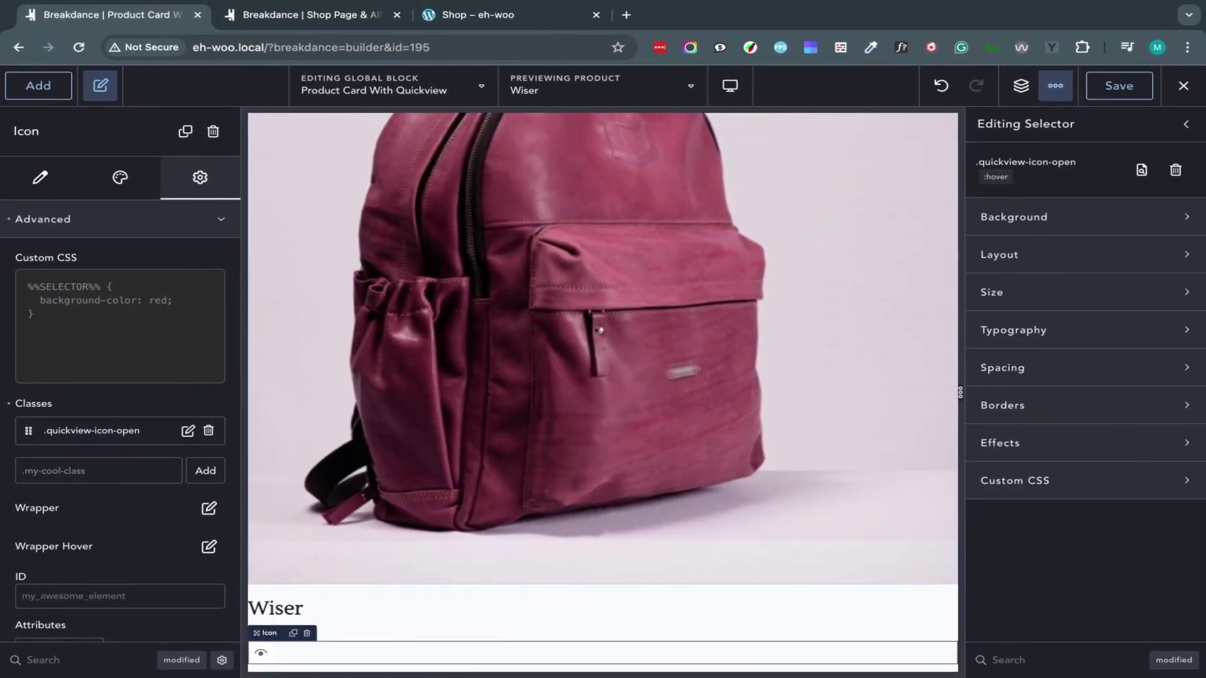
pyautogui.click(1061, 267)
pyautogui.click(1173, 337)
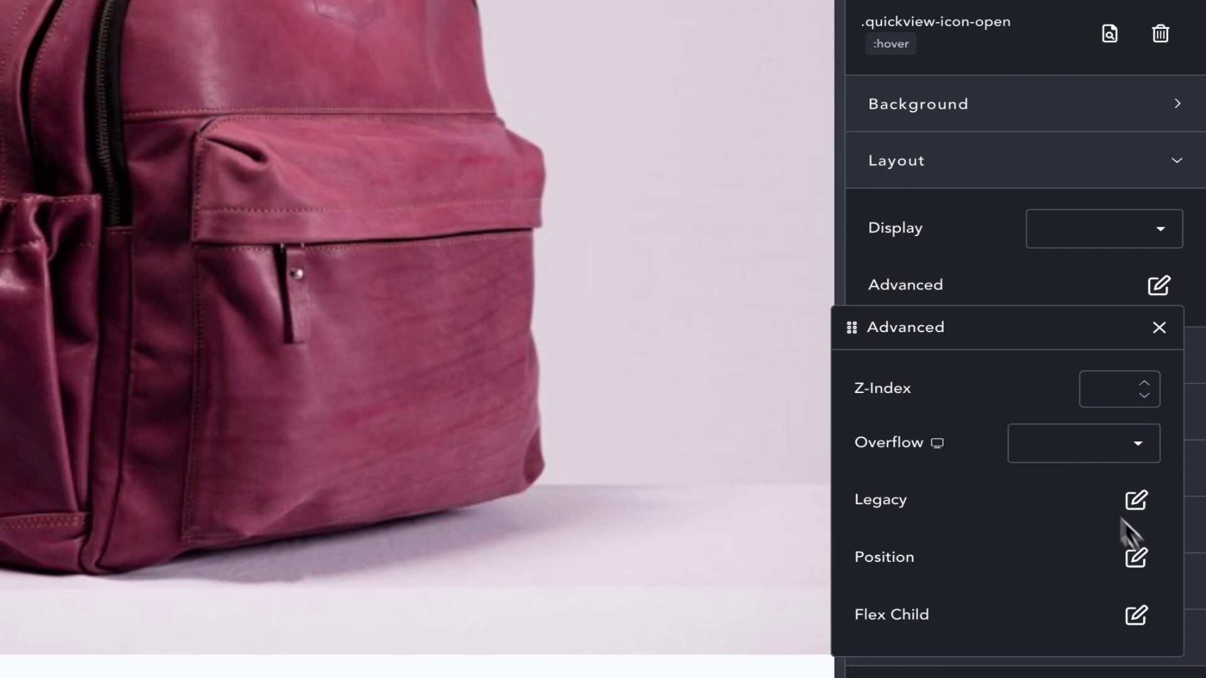
pyautogui.click(1153, 570)
pyautogui.click(1068, 443)
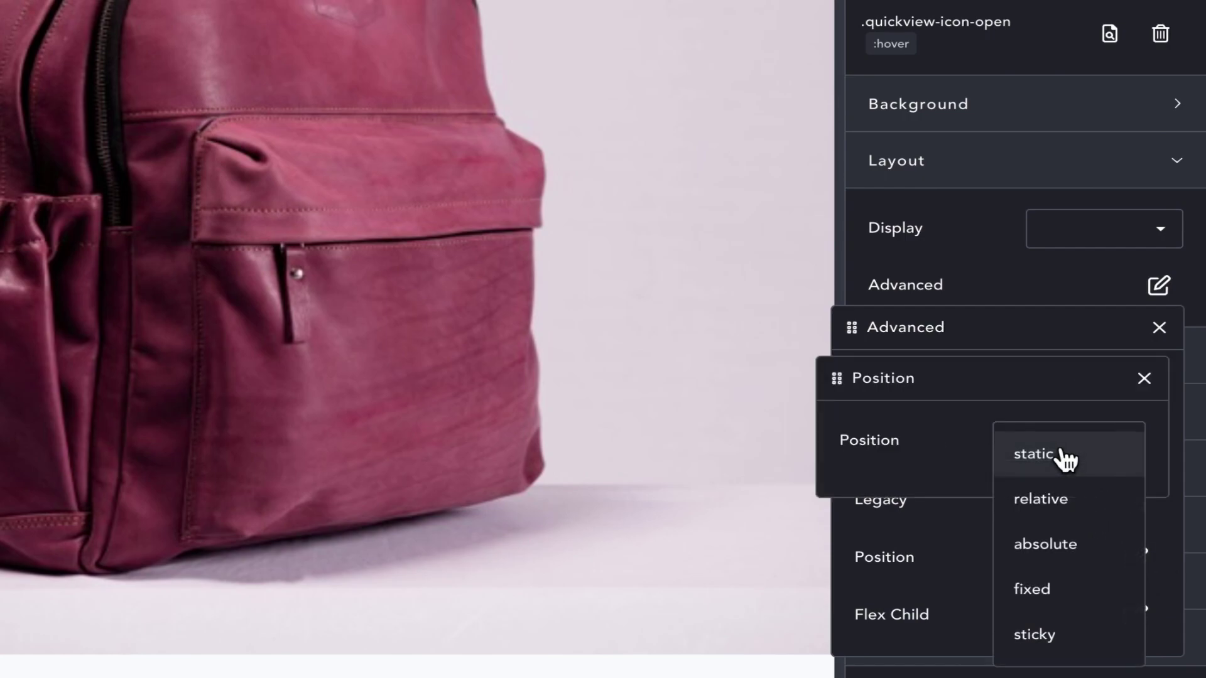
pyautogui.click(1064, 553)
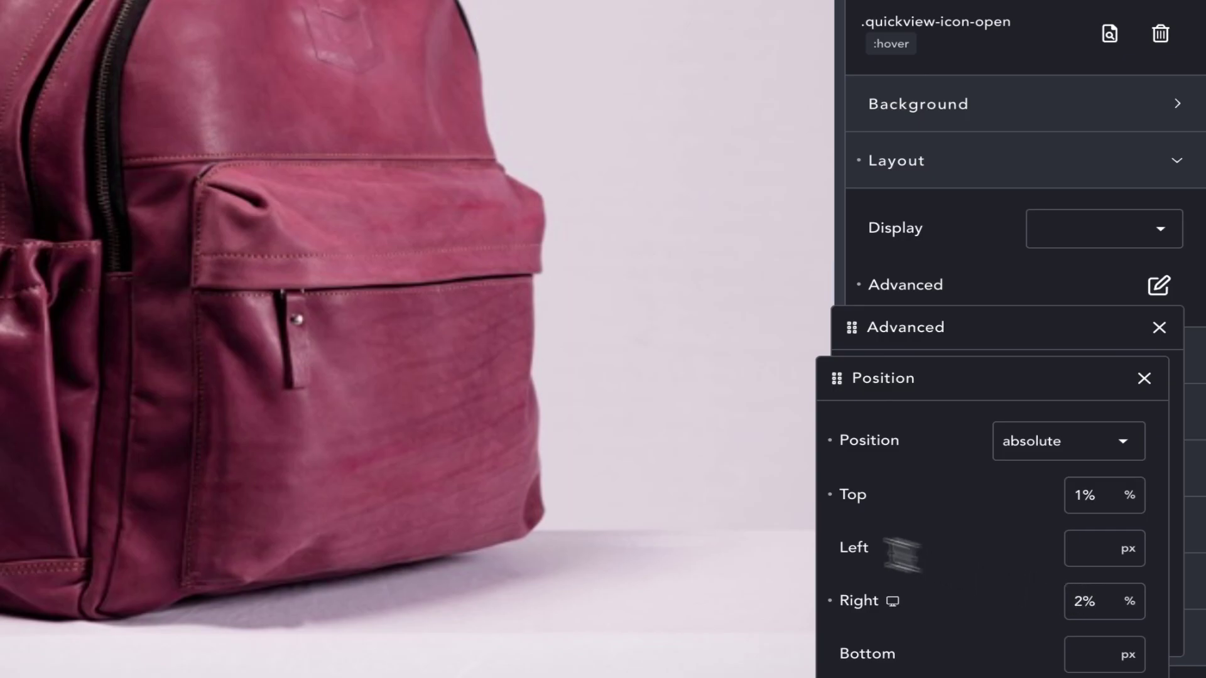
pyautogui.scroll(5, 726, 503)
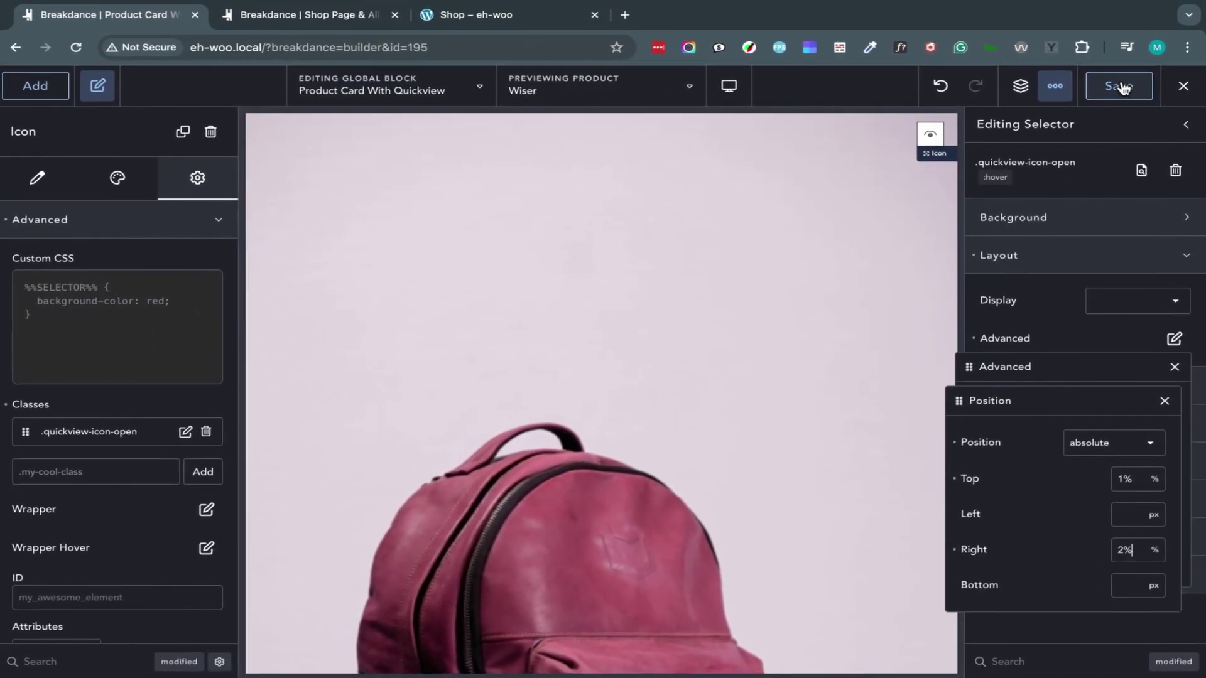
# Step: Save the global block, reload the live Shop – eh-woo page to preview, and return to the builder
pyautogui.click(1122, 87)
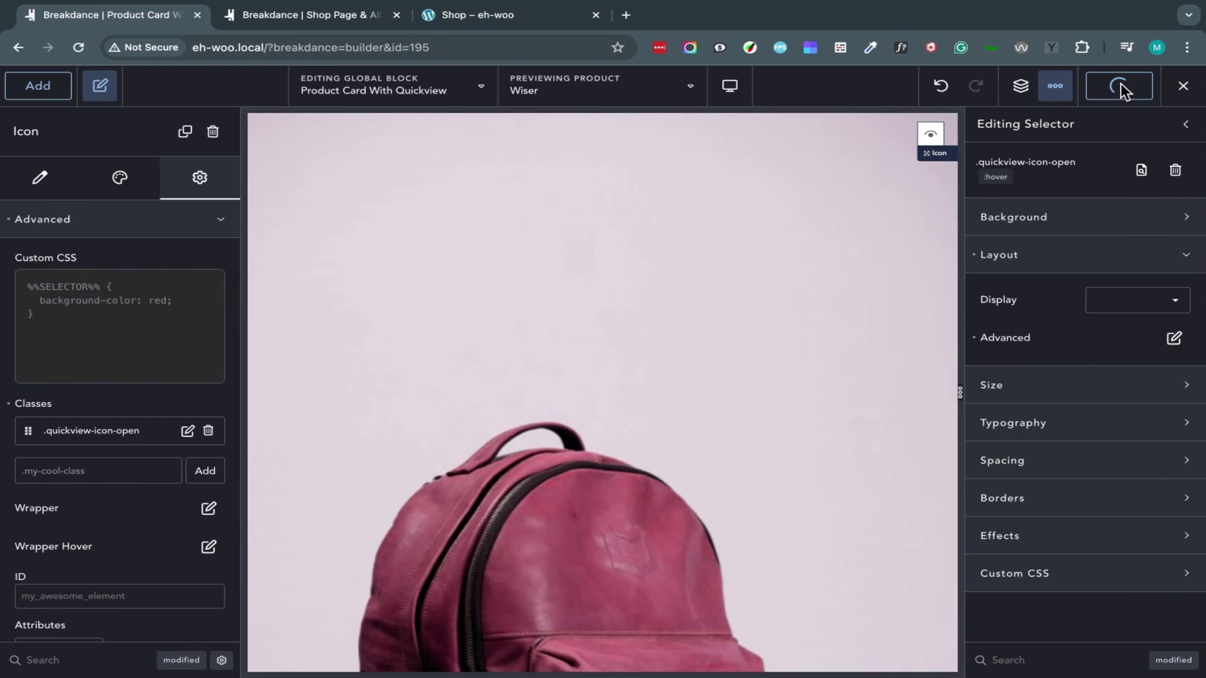
pyautogui.click(456, 18)
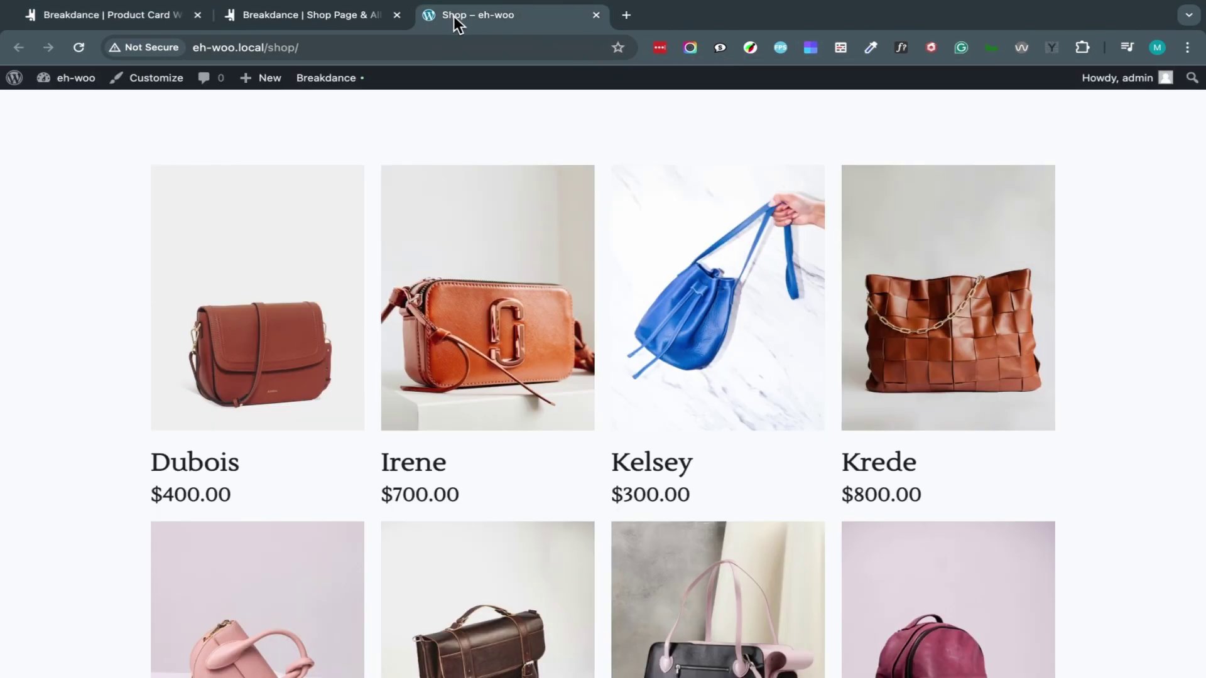
pyautogui.click(88, 53)
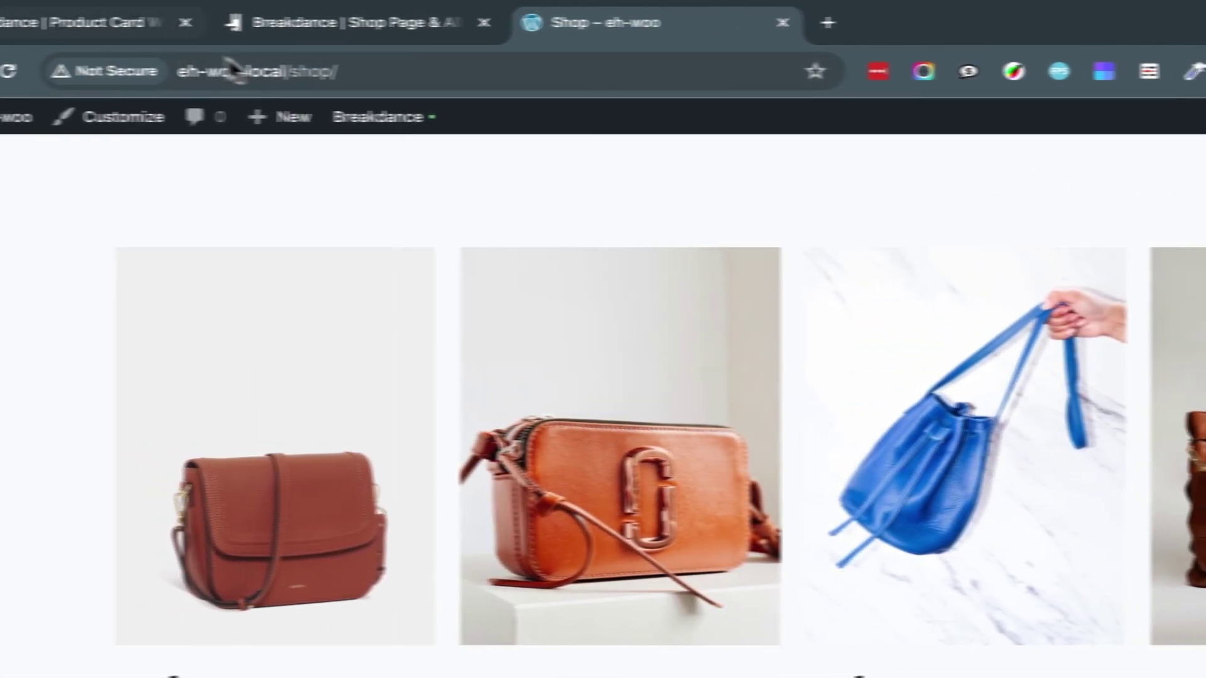
pyautogui.click(132, 34)
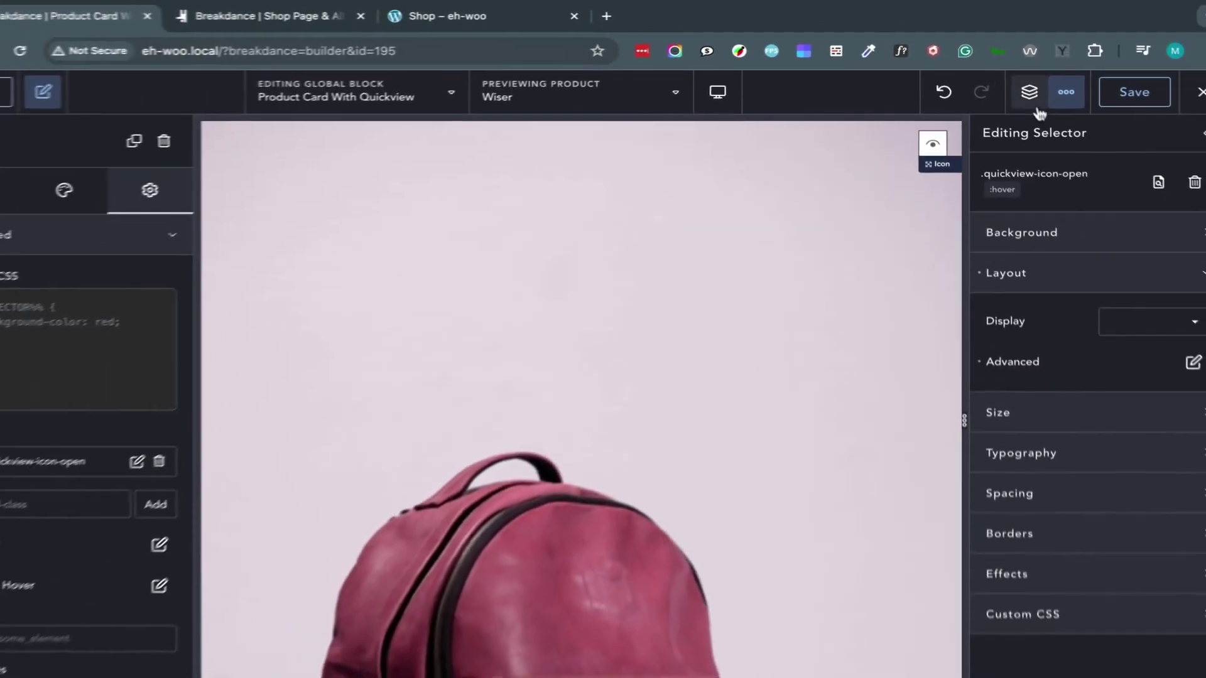
# Step: Wrap Product Card and Quickview Icon Open in a new Div #114, save, and check the shop
pyautogui.click(1023, 86)
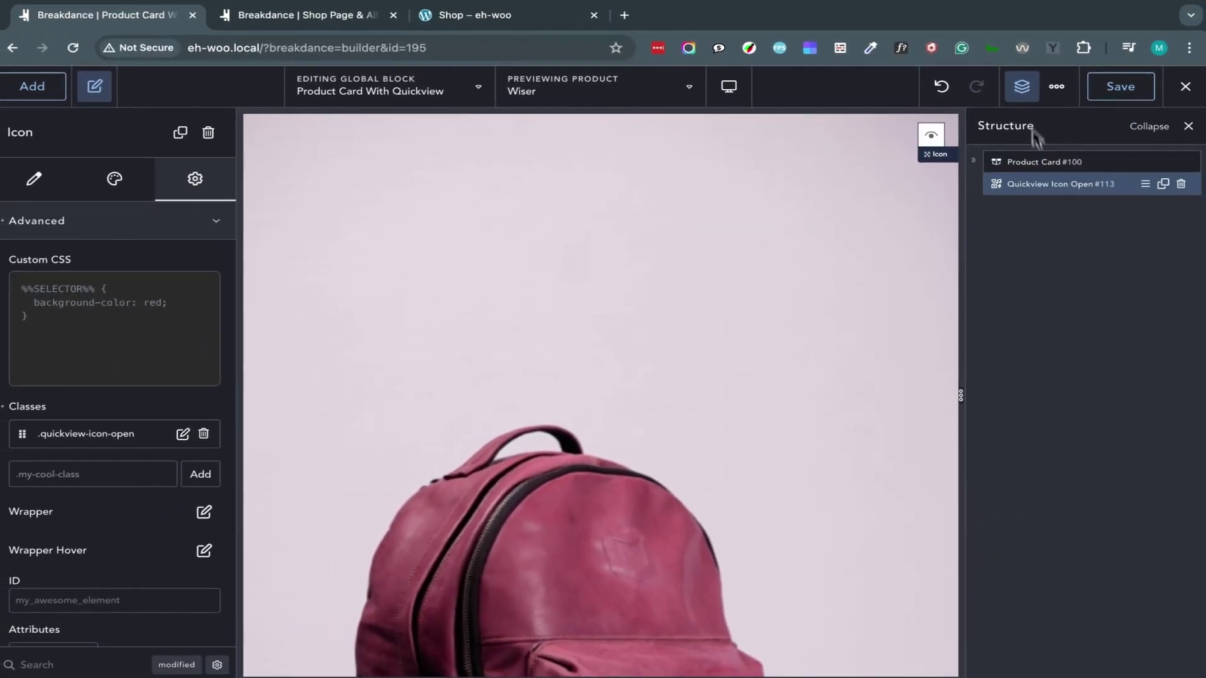
pyautogui.click(1046, 221)
pyautogui.click(39, 86)
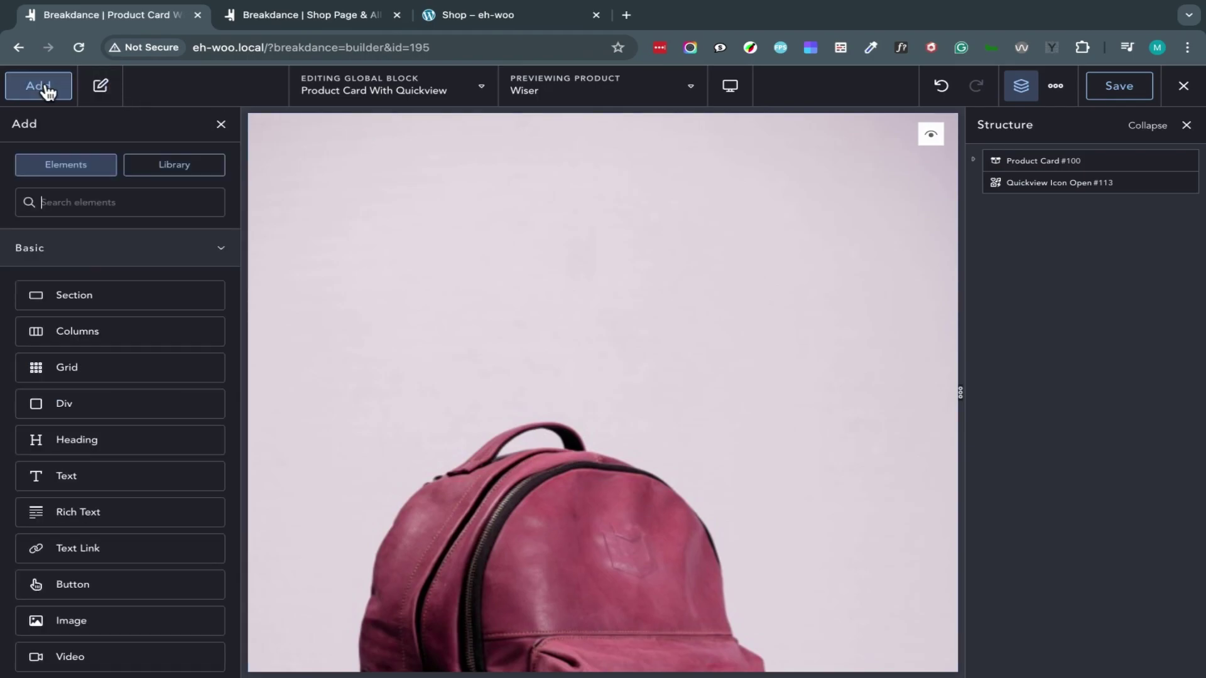
pyautogui.write('div')
pyautogui.press('Return')
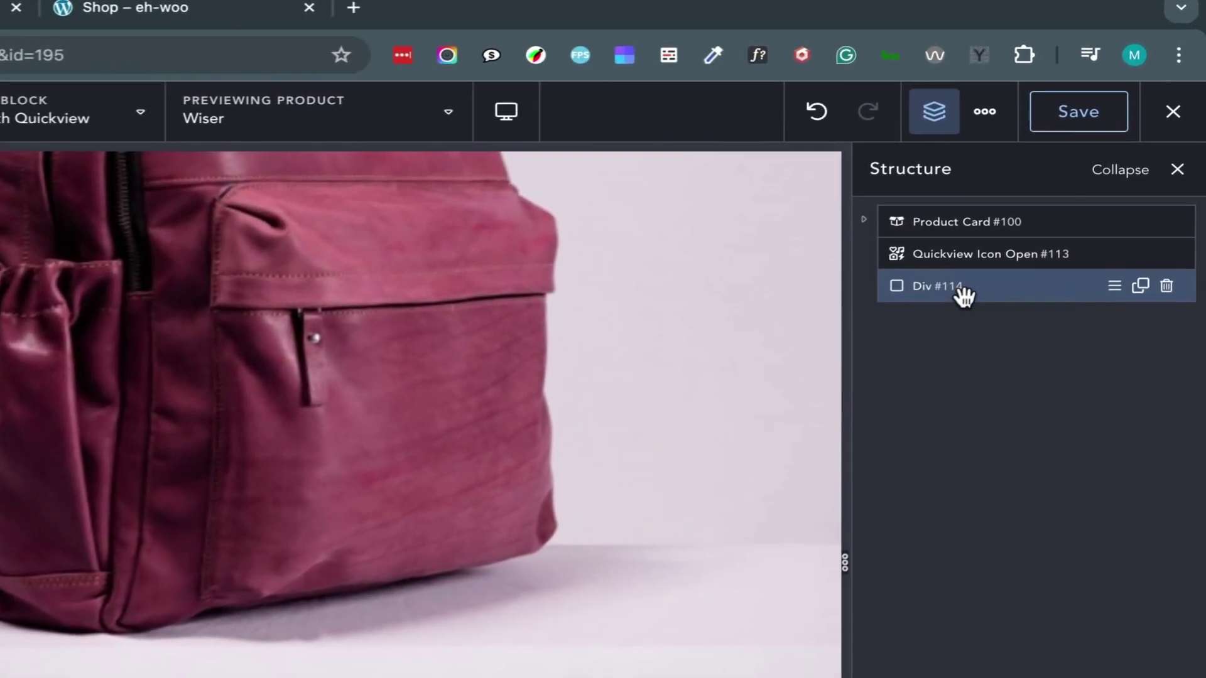
pyautogui.moveTo(1001, 245); pyautogui.dragTo(1013, 180)
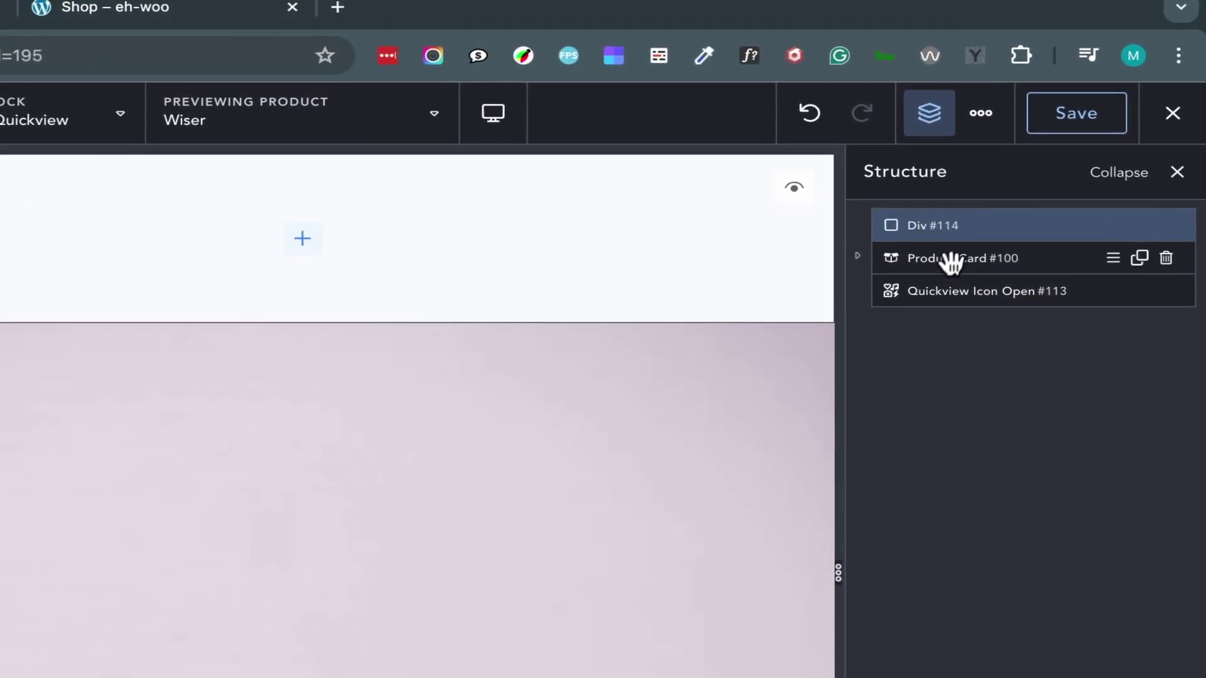
pyautogui.moveTo(996, 221); pyautogui.dragTo(1059, 217)
pyautogui.moveTo(949, 301); pyautogui.dragTo(969, 296)
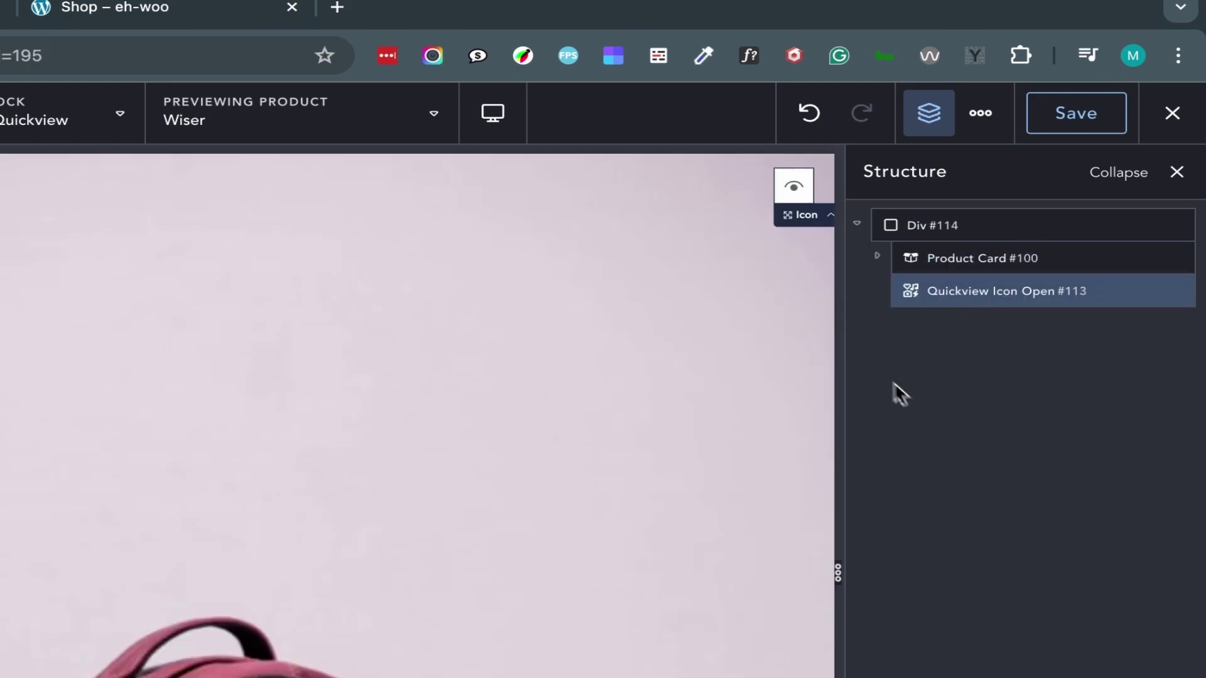
pyautogui.click(1072, 128)
pyautogui.click(115, 7)
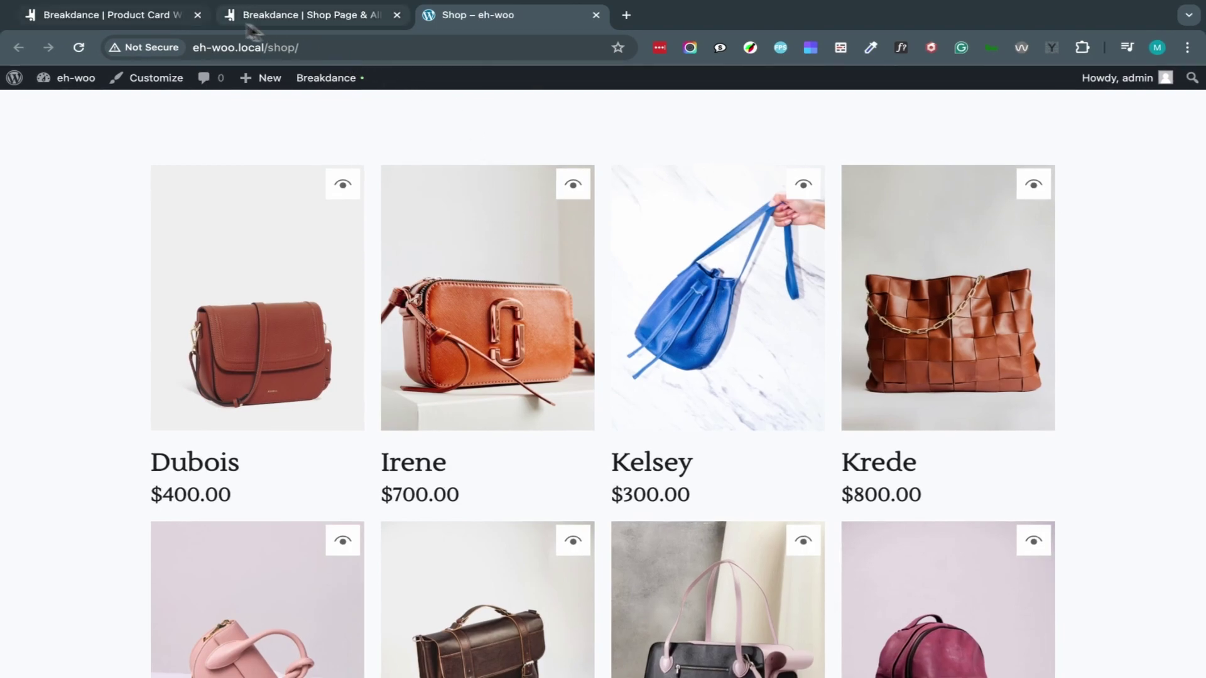
pyautogui.click(168, 15)
# Step: Move Product Card back out, delete the empty Div #114, and save the global block
pyautogui.moveTo(1038, 185); pyautogui.dragTo(1005, 172)
pyautogui.click(1025, 201)
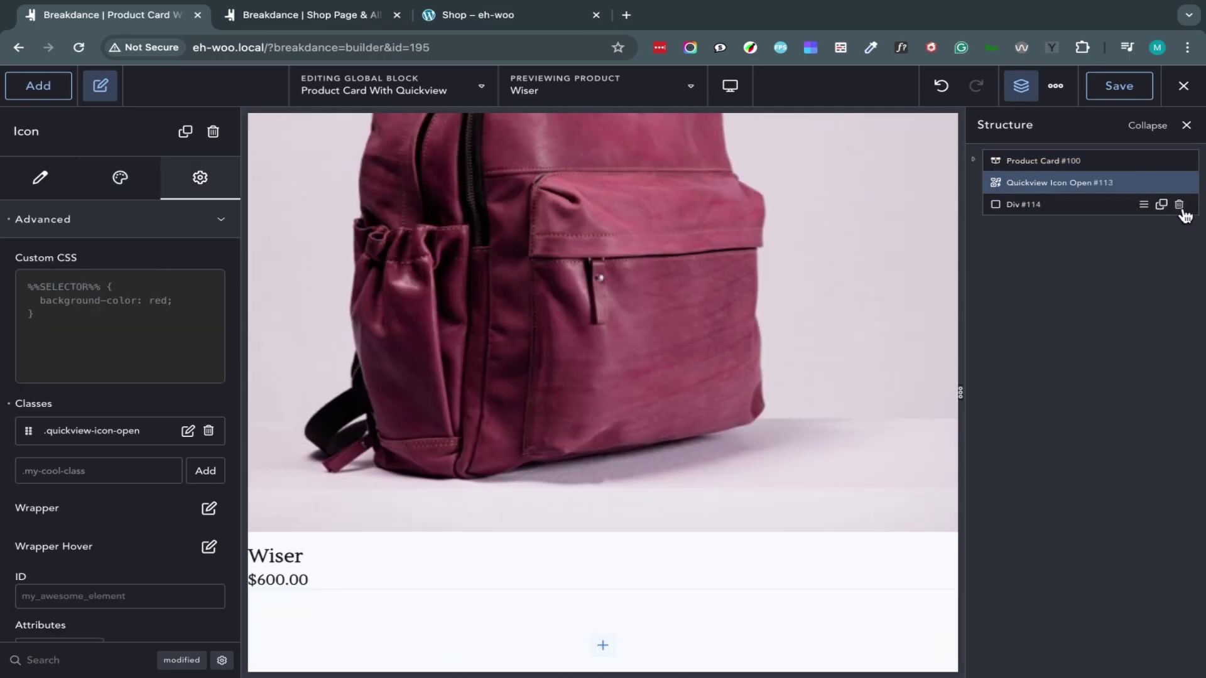
pyautogui.click(1179, 205)
pyautogui.click(1120, 86)
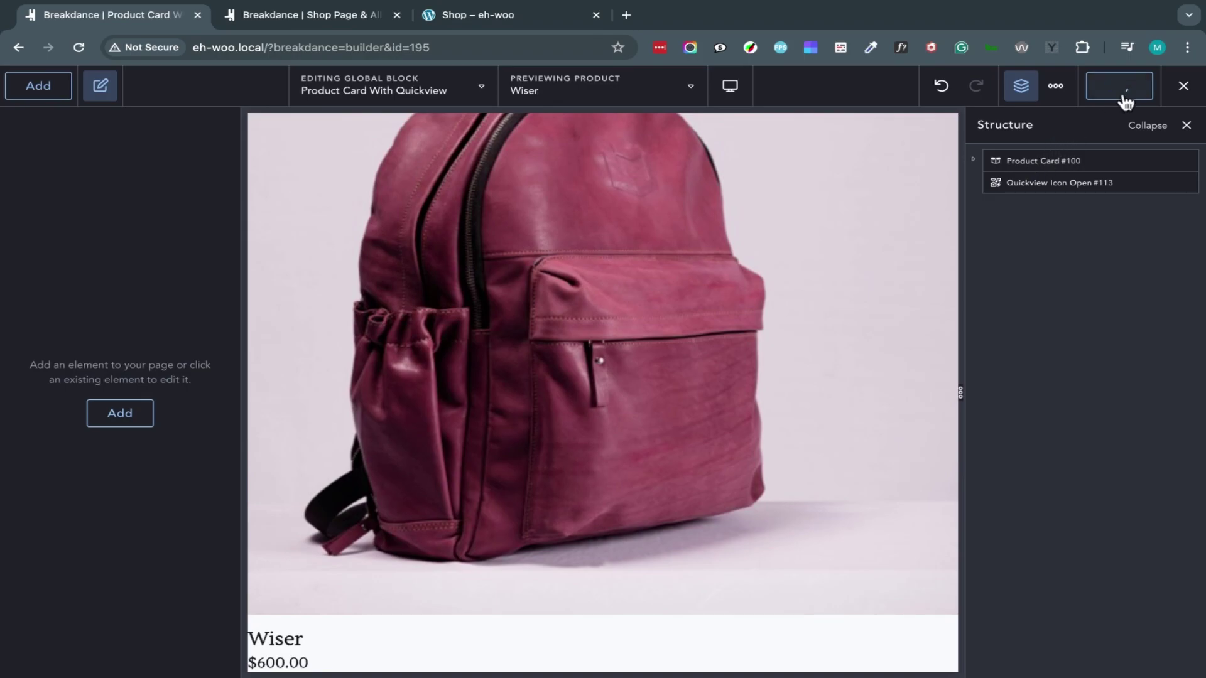
# Step: In the Shop Page template, inspect a product card with DevTools to find its ee-post class
pyautogui.click(345, 22)
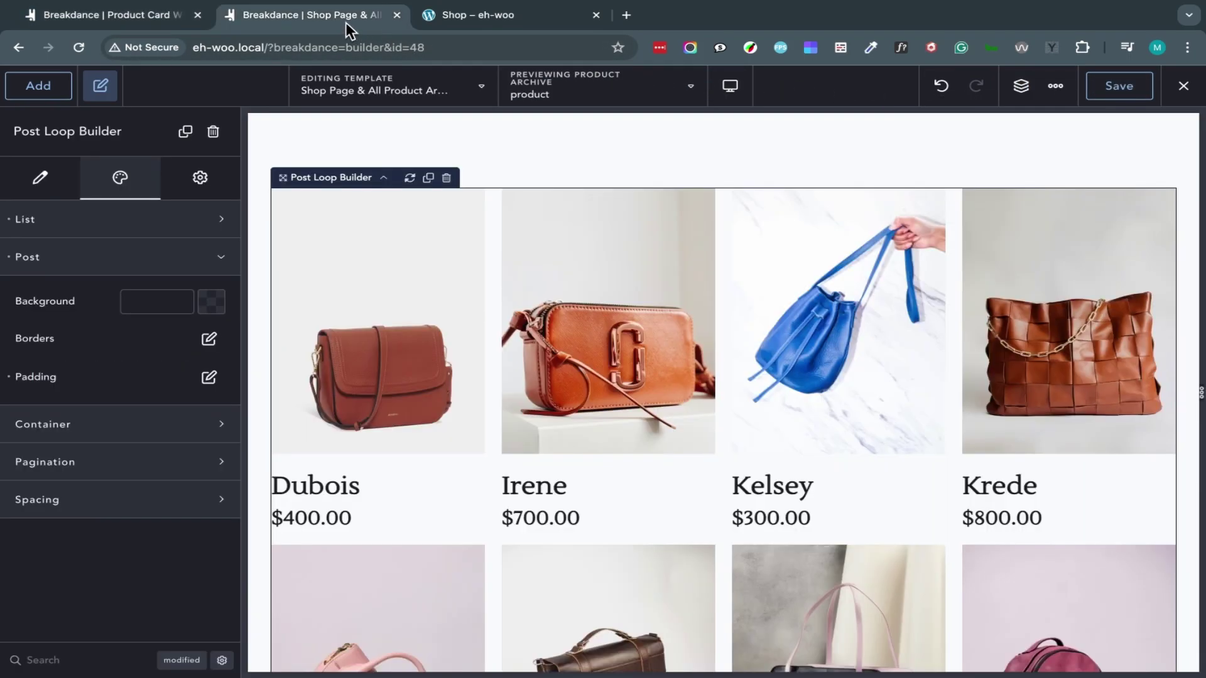
pyautogui.press('super+alt+i')
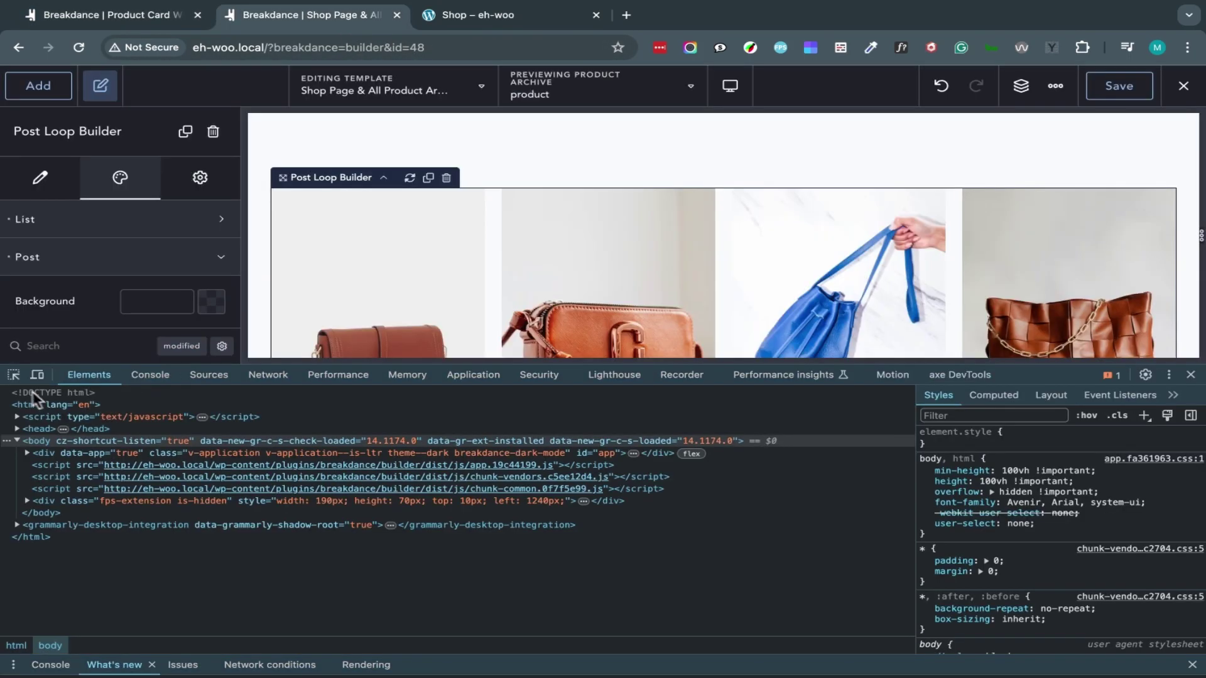
pyautogui.click(13, 375)
pyautogui.click(428, 195)
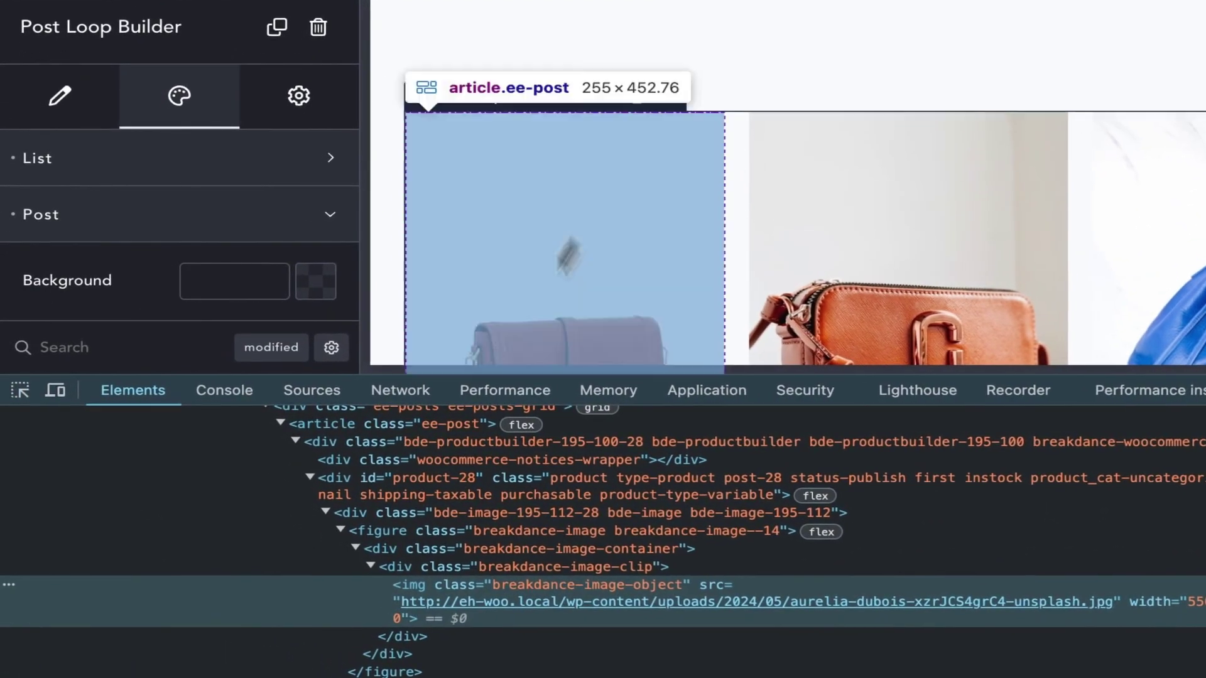
pyautogui.scroll(2, 383, 488)
pyautogui.click(281, 484)
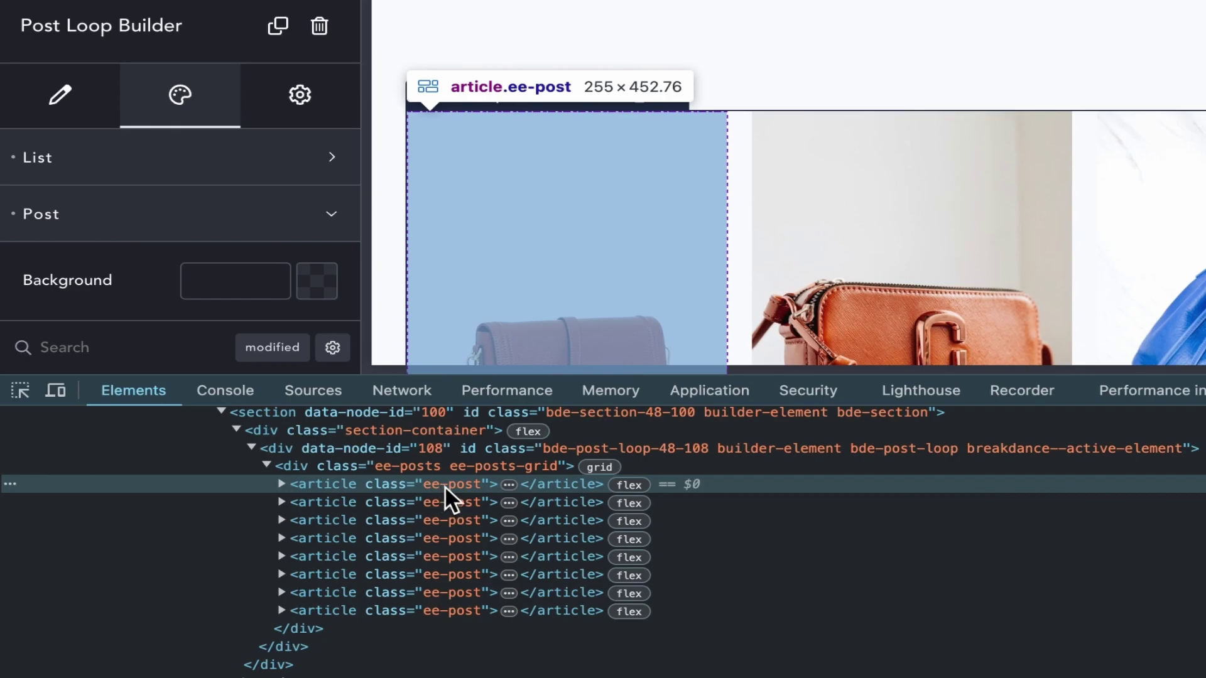
pyautogui.doubleClick(444, 485)
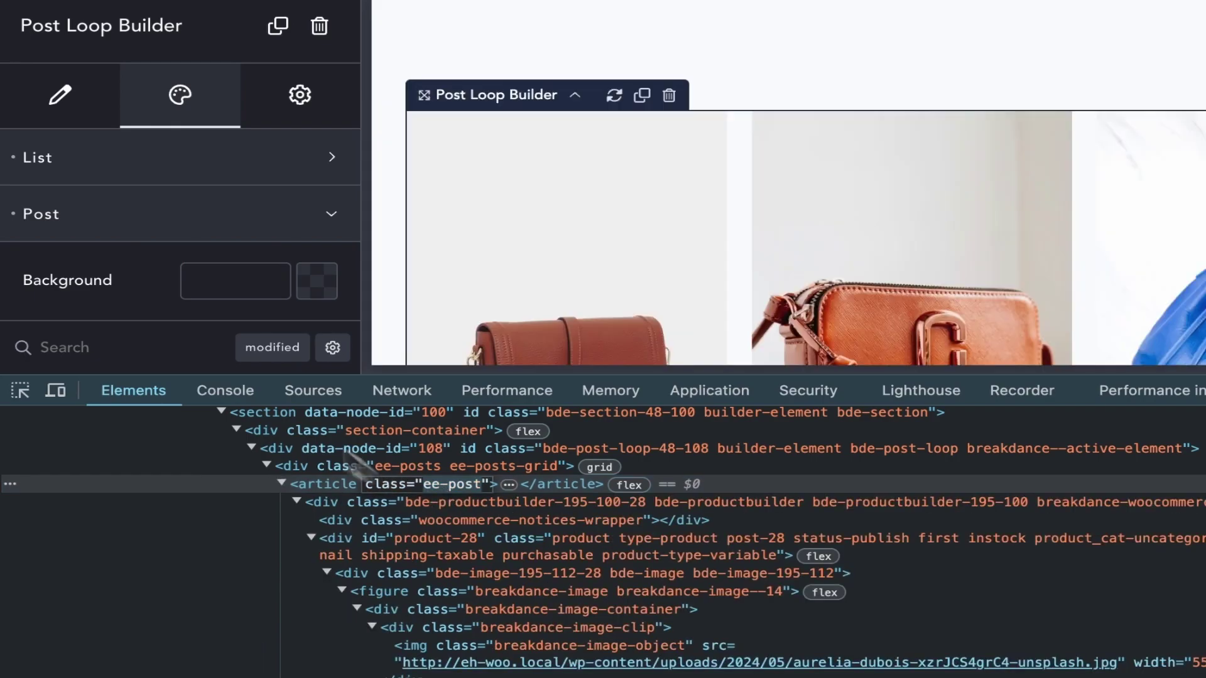
# Step: In the Post Loop Builder's Advanced Custom CSS, undo the red background rule and write the .ee-post selector
pyautogui.click(153, 156)
pyautogui.click(292, 114)
pyautogui.click(189, 179)
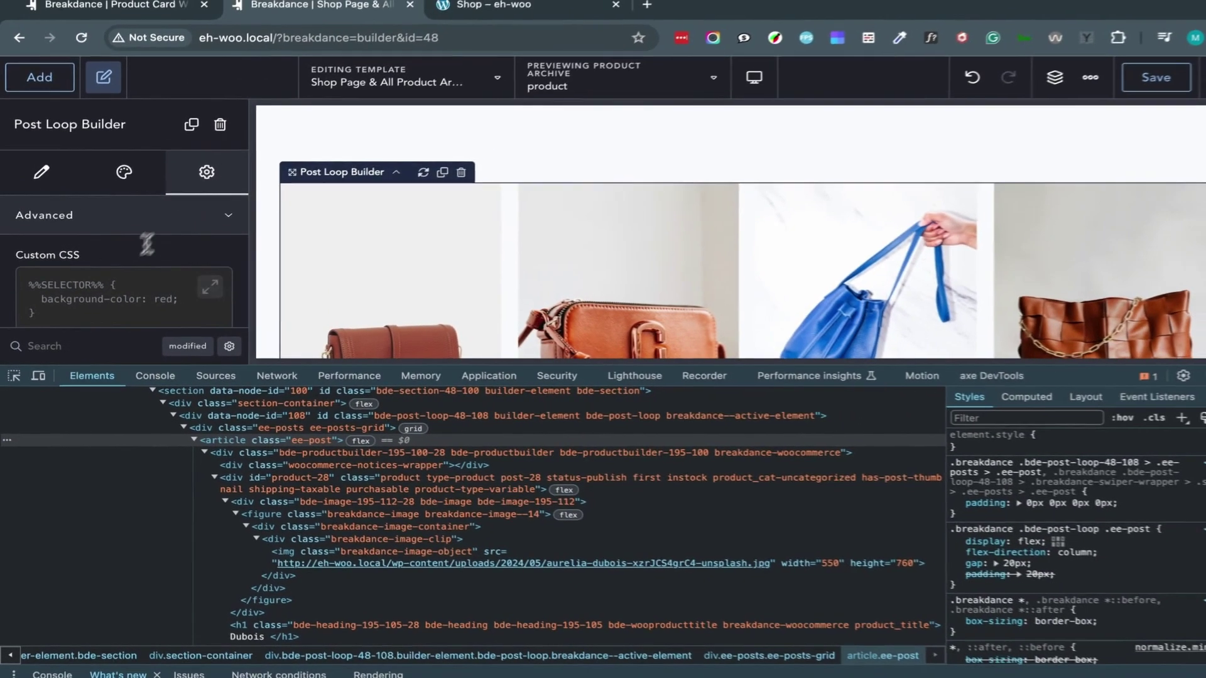
pyautogui.hotkey('ctrl', 'z')
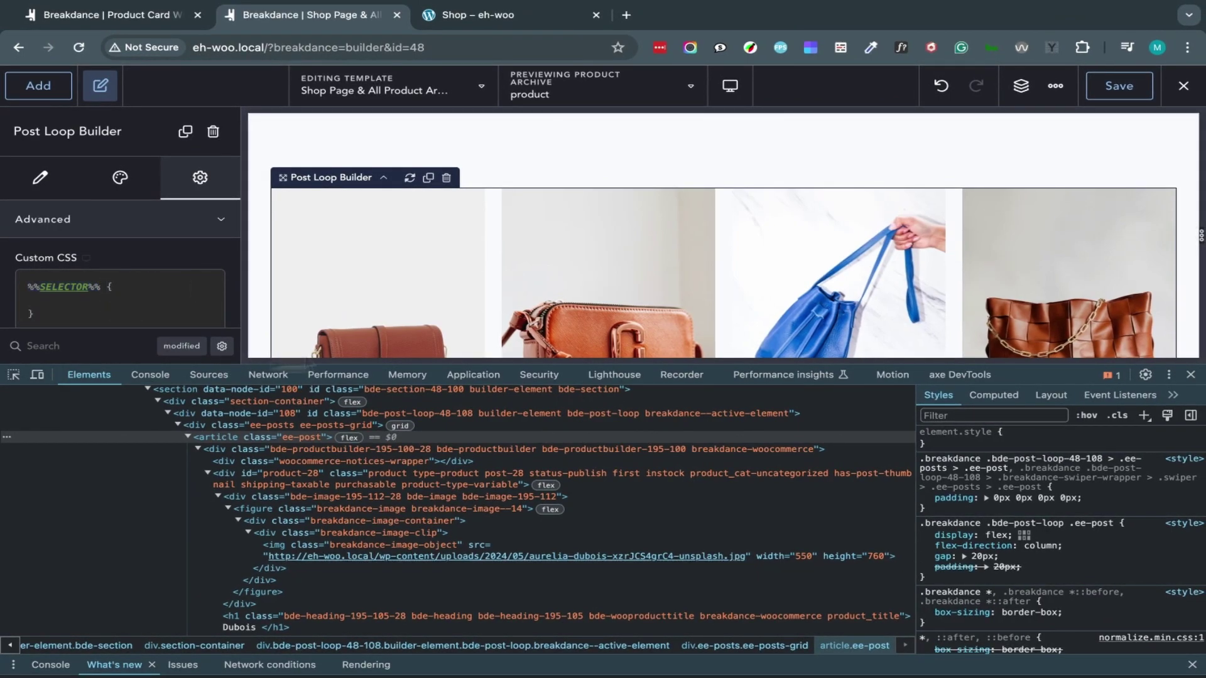
pyautogui.click(1191, 375)
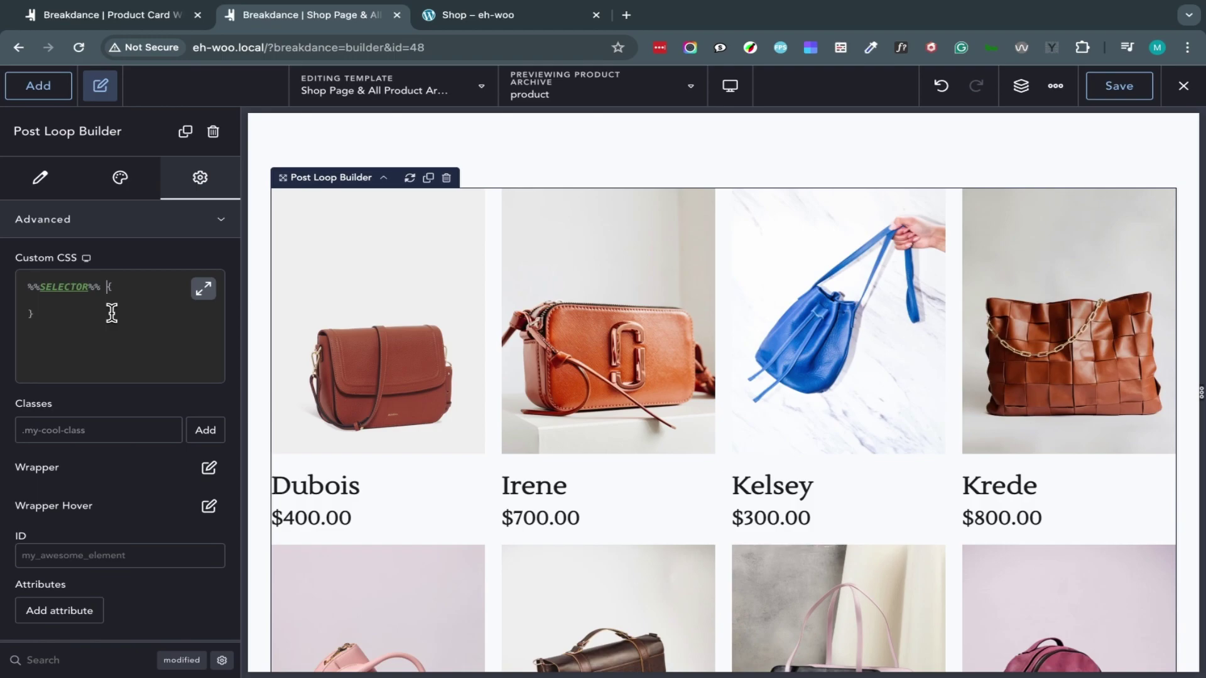
pyautogui.write('.ee-post')
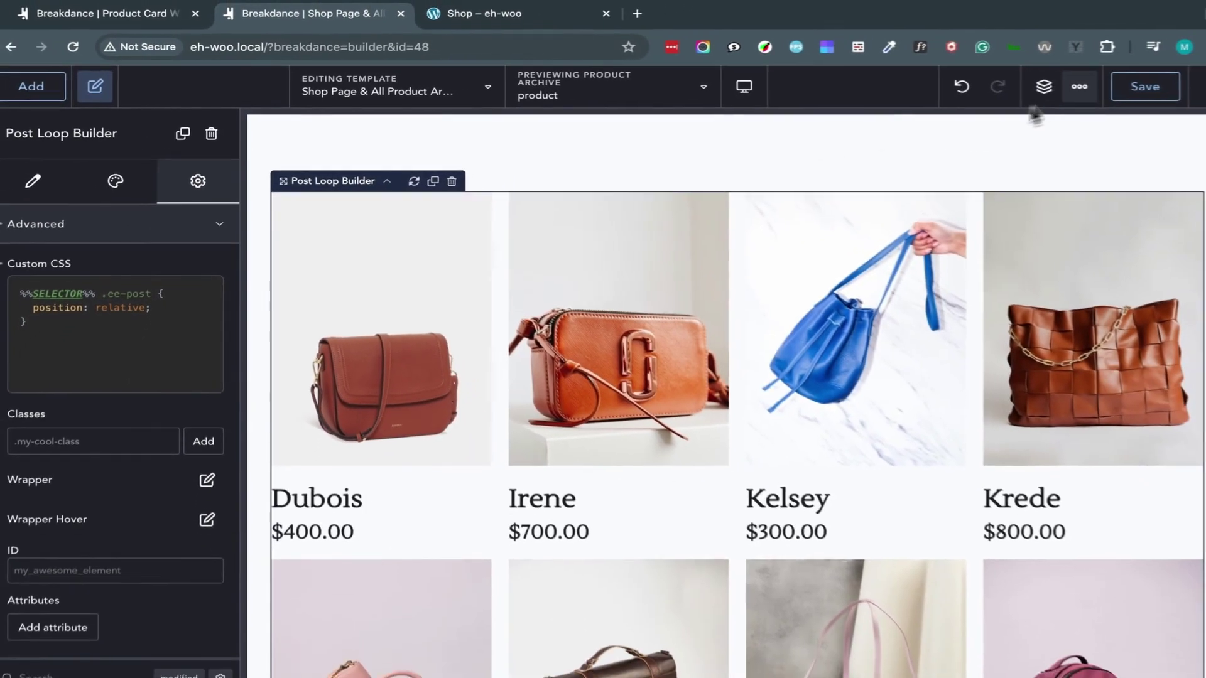
# Step: Confirm the front-end shop shows an eye icon at each card's top-right, then return to the block editor
pyautogui.click(528, 17)
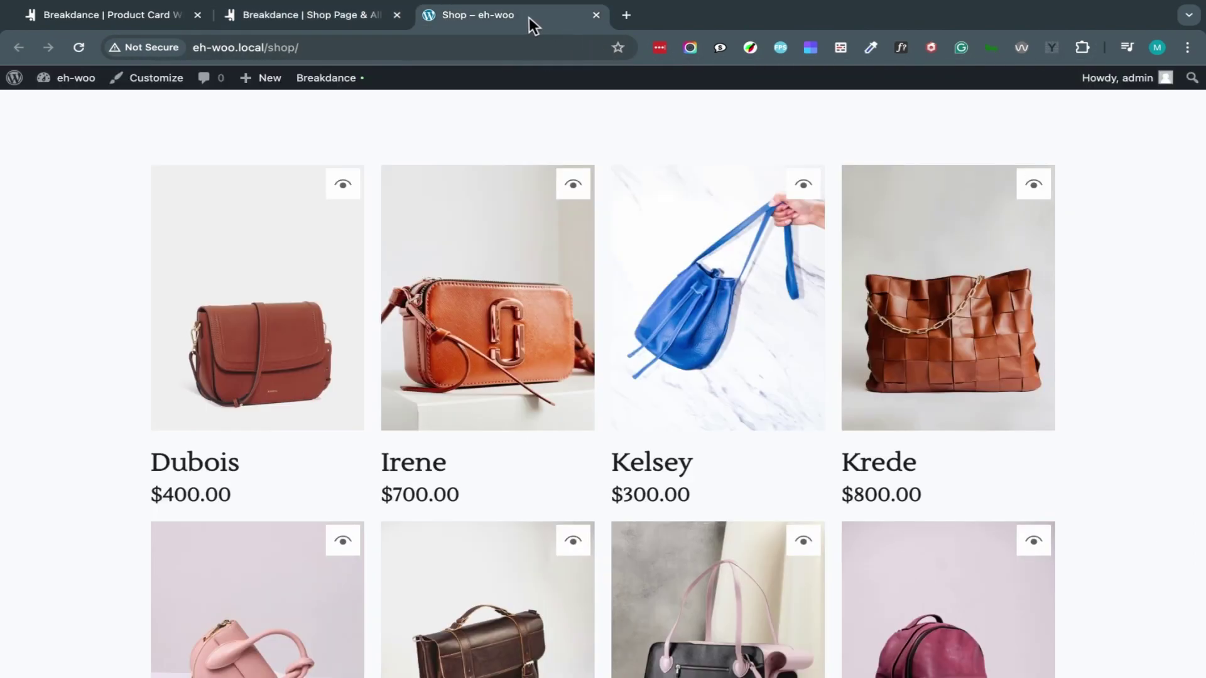
pyautogui.click(157, 15)
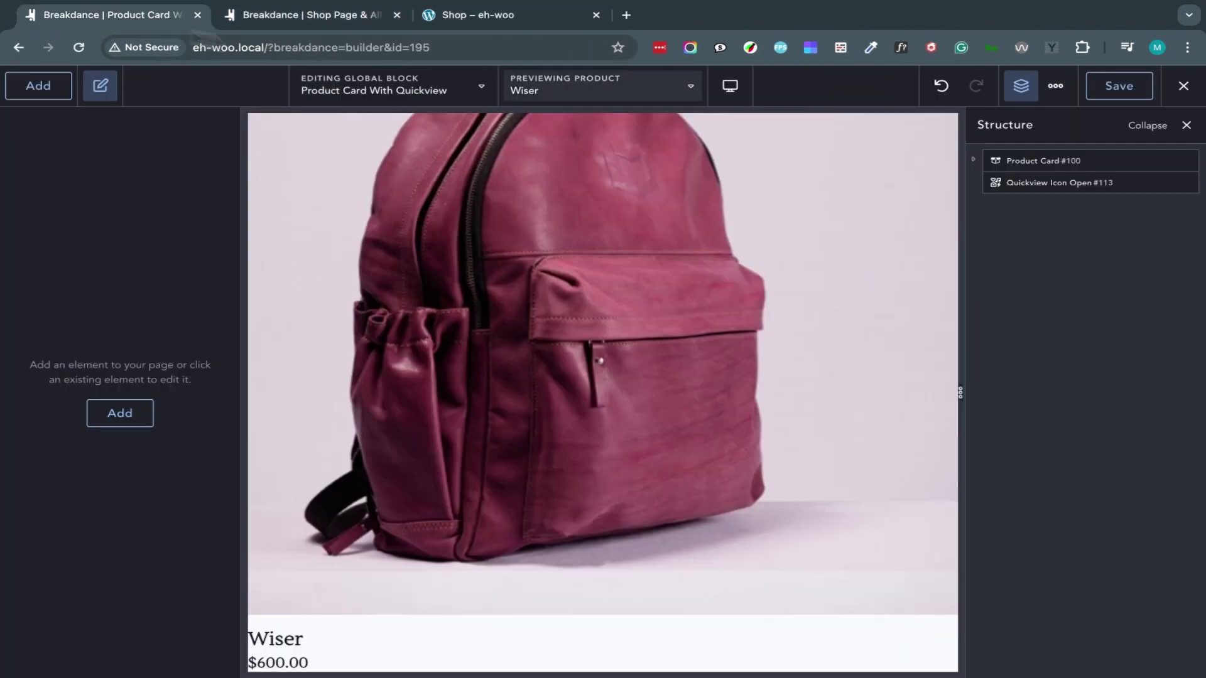
pyautogui.click(529, 17)
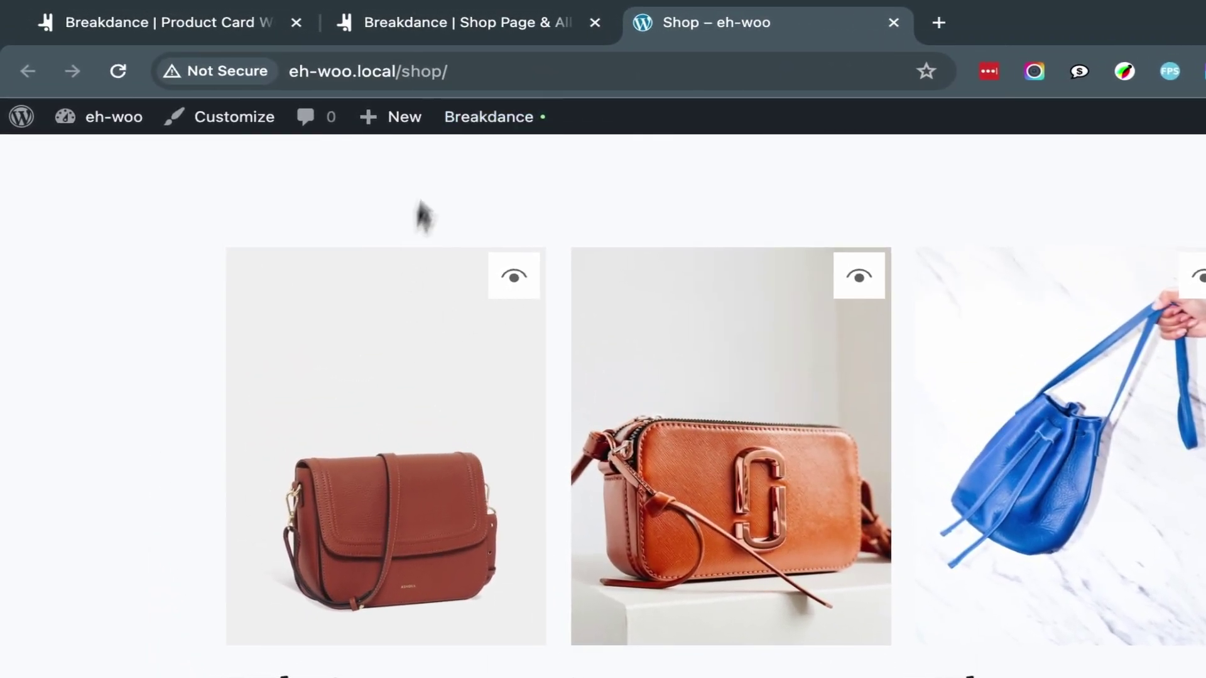
pyautogui.click(234, 25)
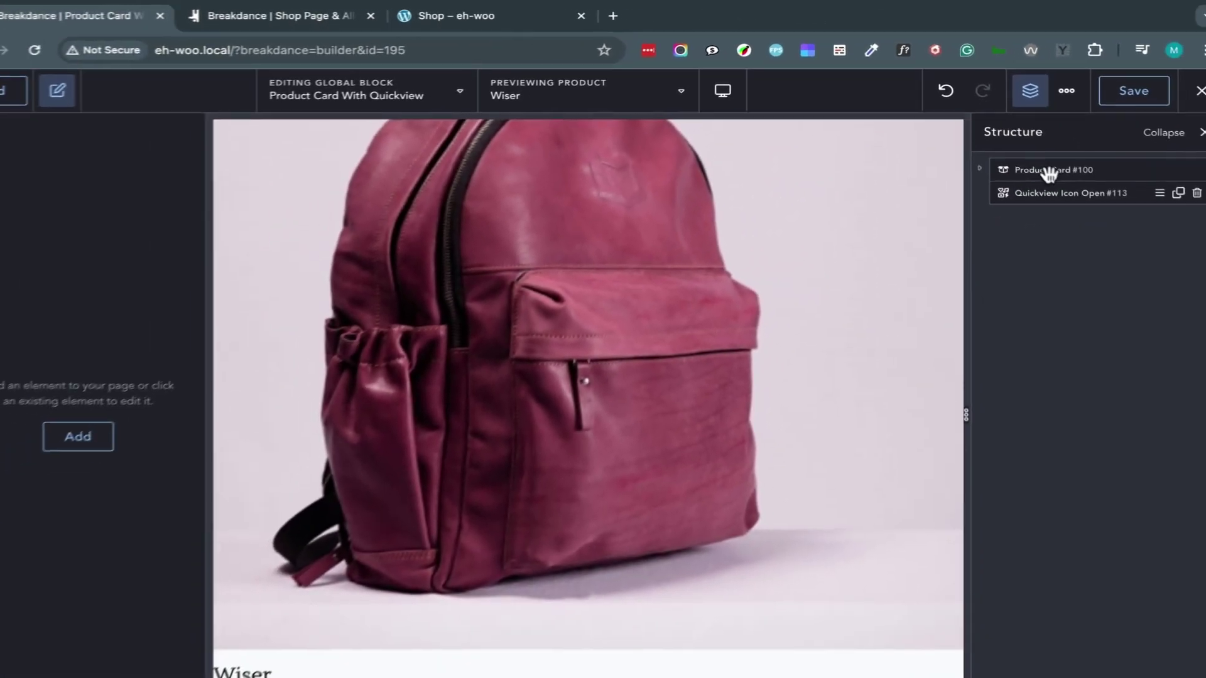
# Step: Add cursor: pointer as custom CSS on the .quickview-icon-open class's hover state
pyautogui.click(1153, 265)
pyautogui.scroll(5, 275, 390)
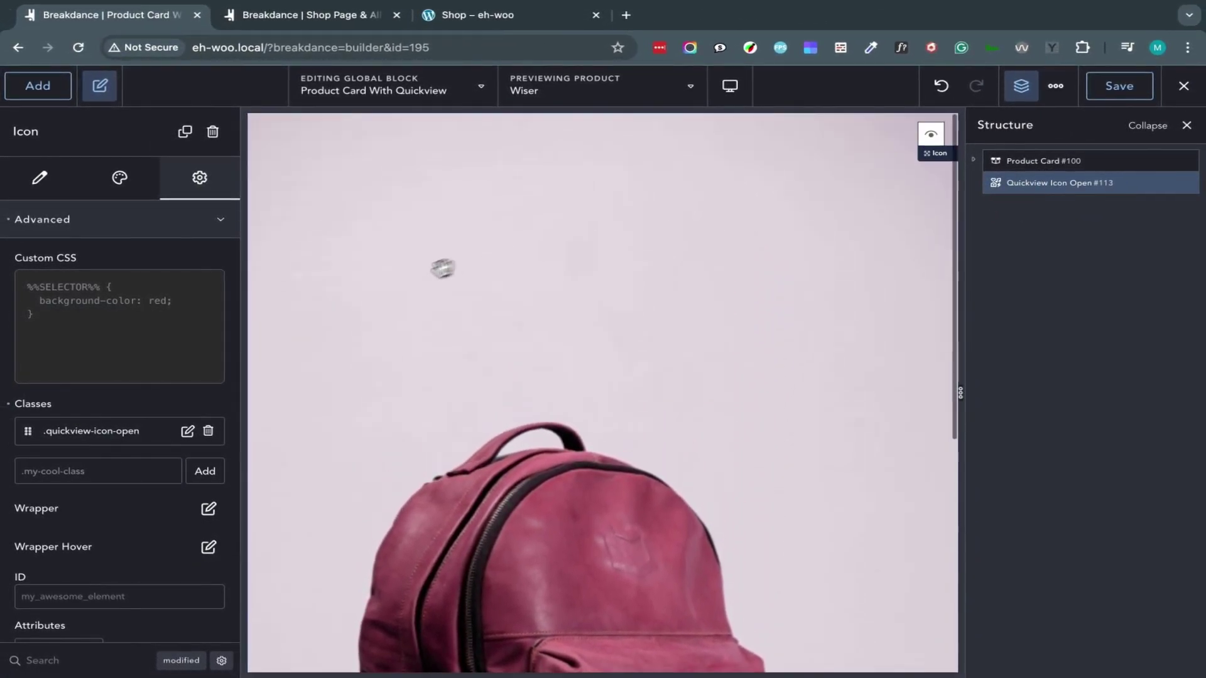
pyautogui.click(188, 431)
pyautogui.click(1057, 269)
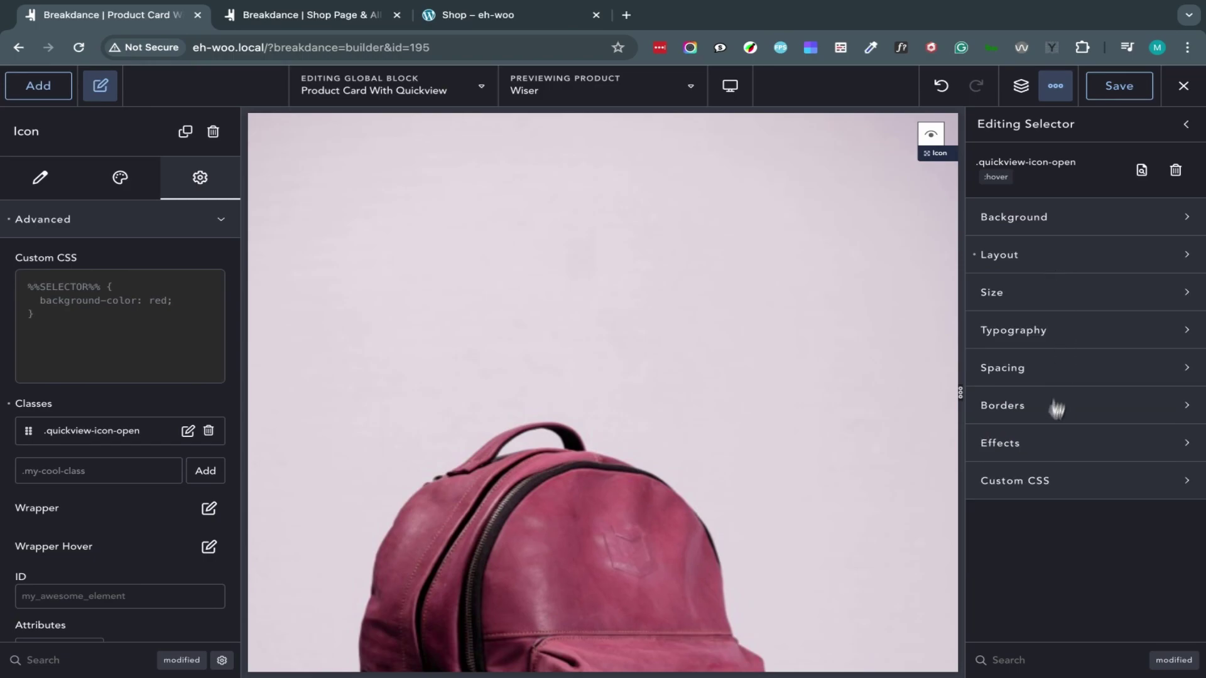
pyautogui.click(1031, 480)
pyautogui.click(1049, 570)
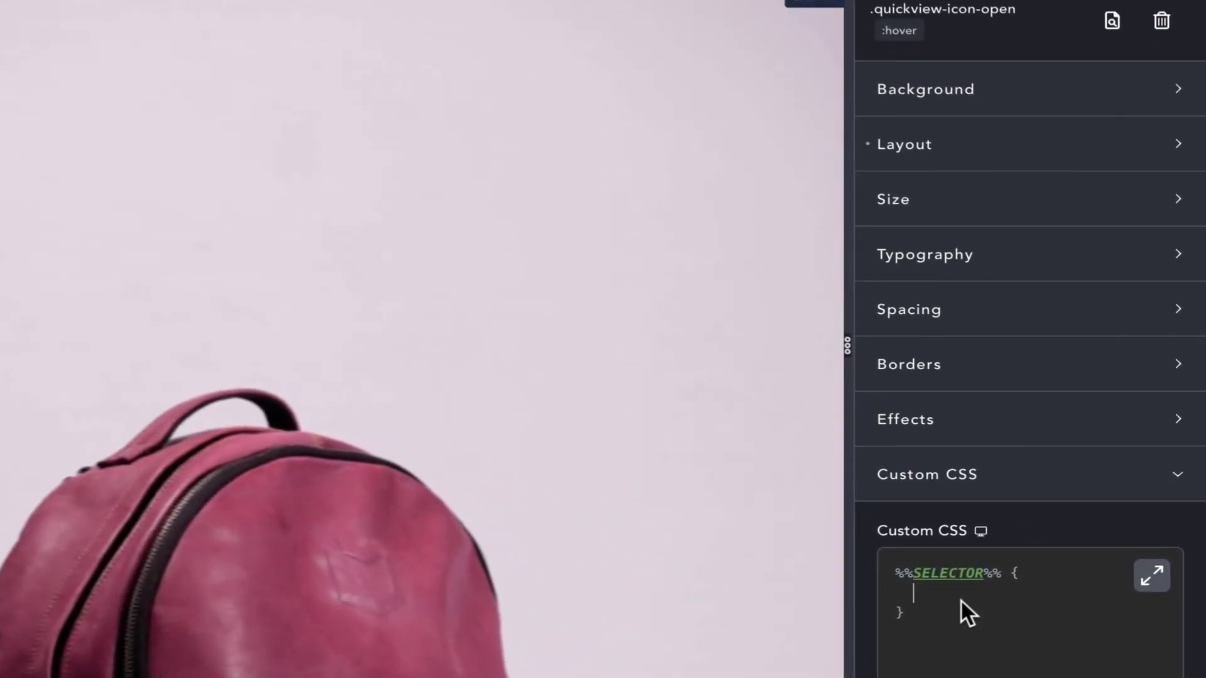
pyautogui.write('cursor')
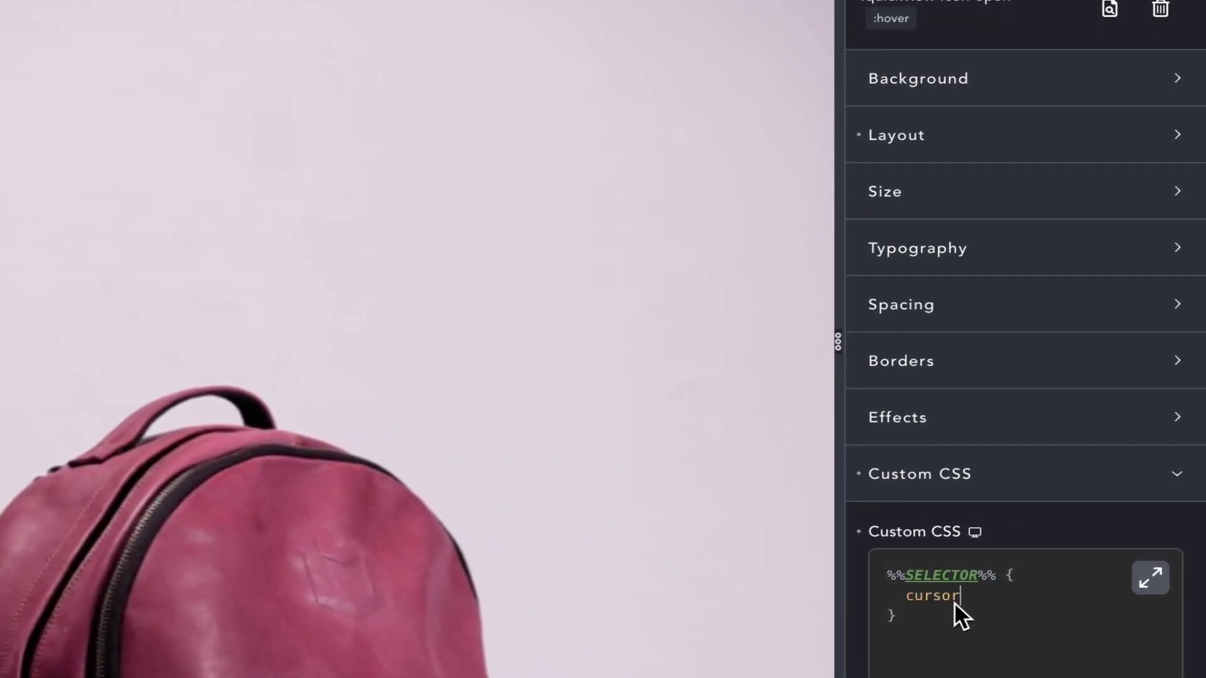
pyautogui.write(': pointer;')
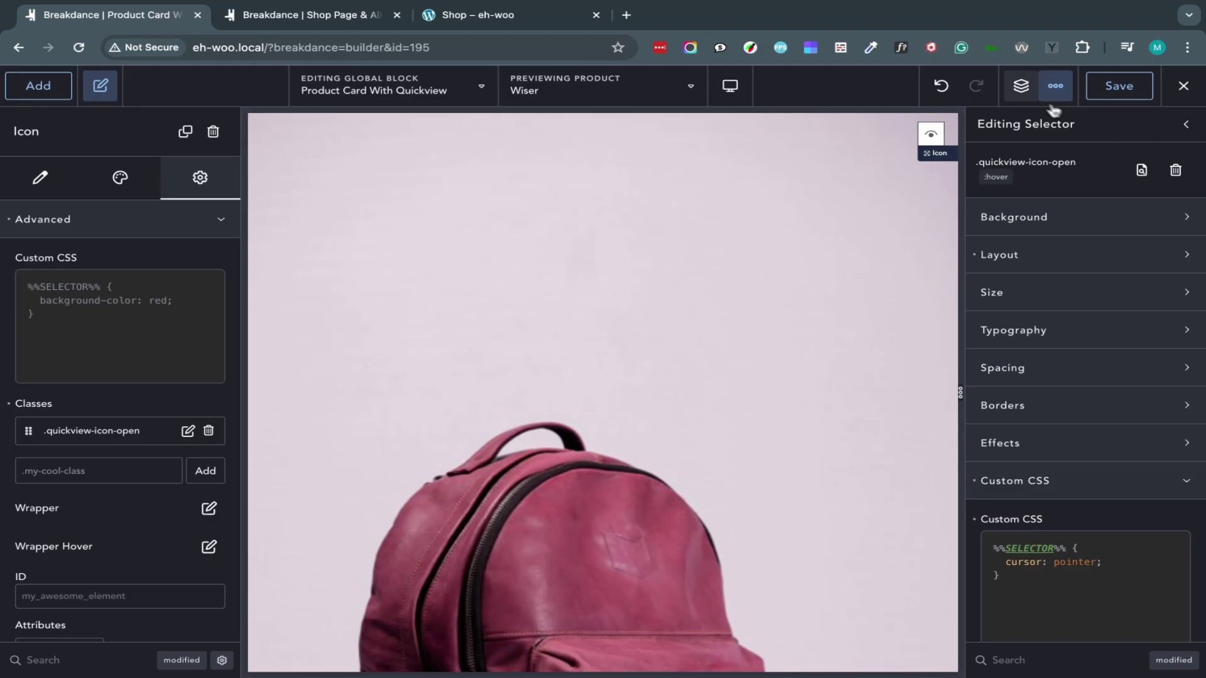
pyautogui.click(1020, 86)
pyautogui.click(1030, 233)
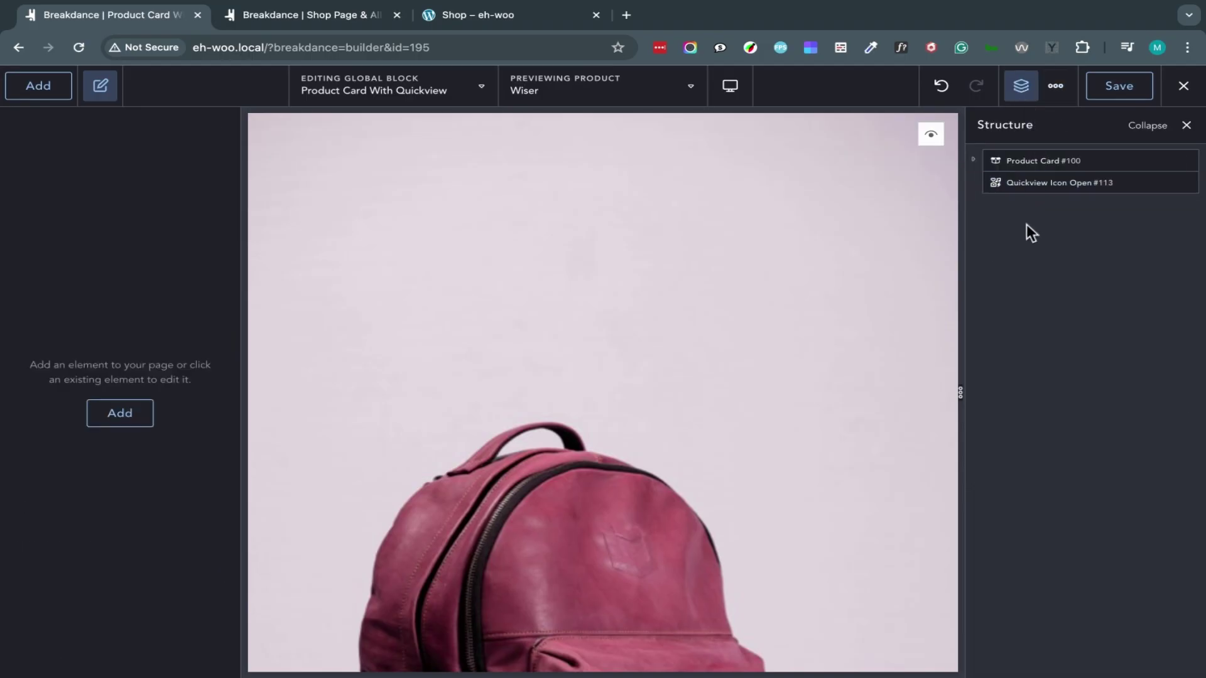
# Step: Add a Product Builder element and remove its Product Images element
pyautogui.click(27, 96)
pyautogui.write('bui')
pyautogui.press('Return')
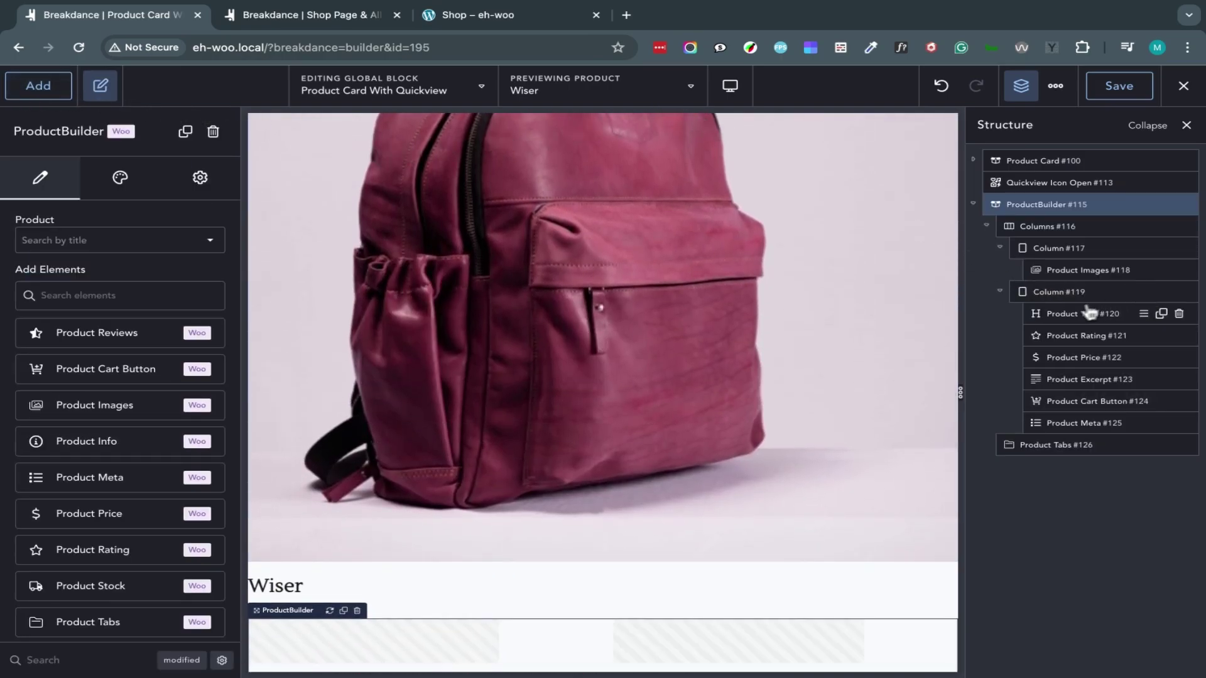
pyautogui.click(1109, 272)
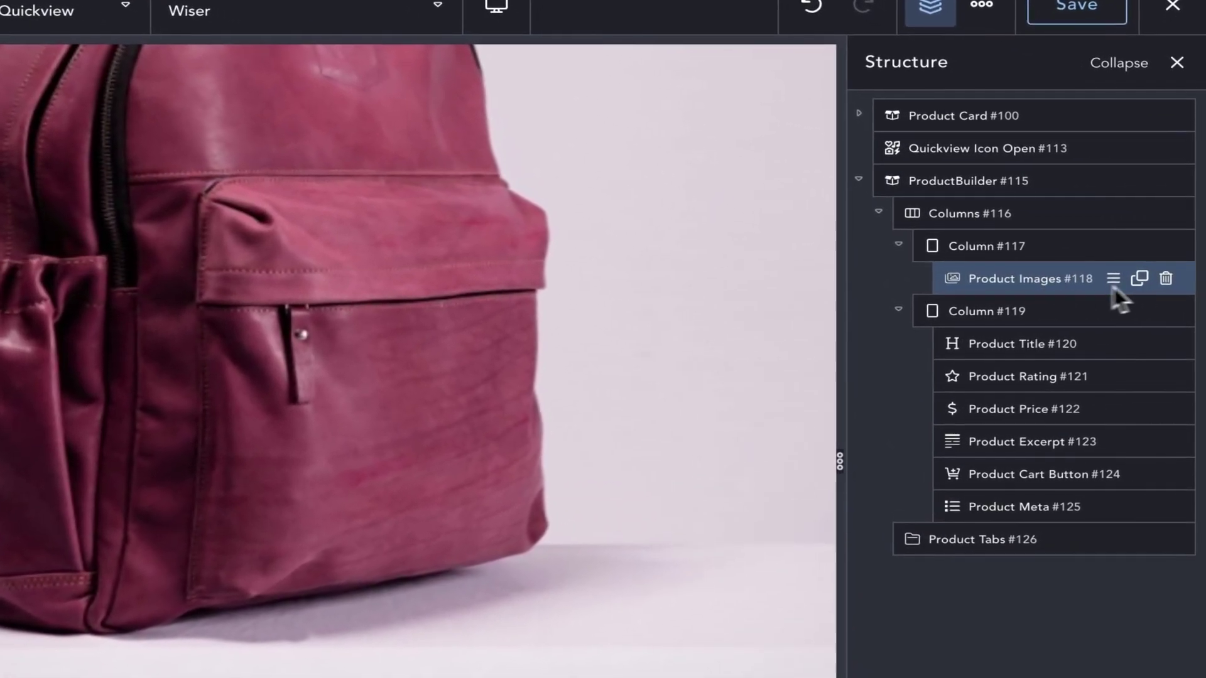
pyautogui.scroll(-8, 629, 402)
pyautogui.scroll(3, 531, 421)
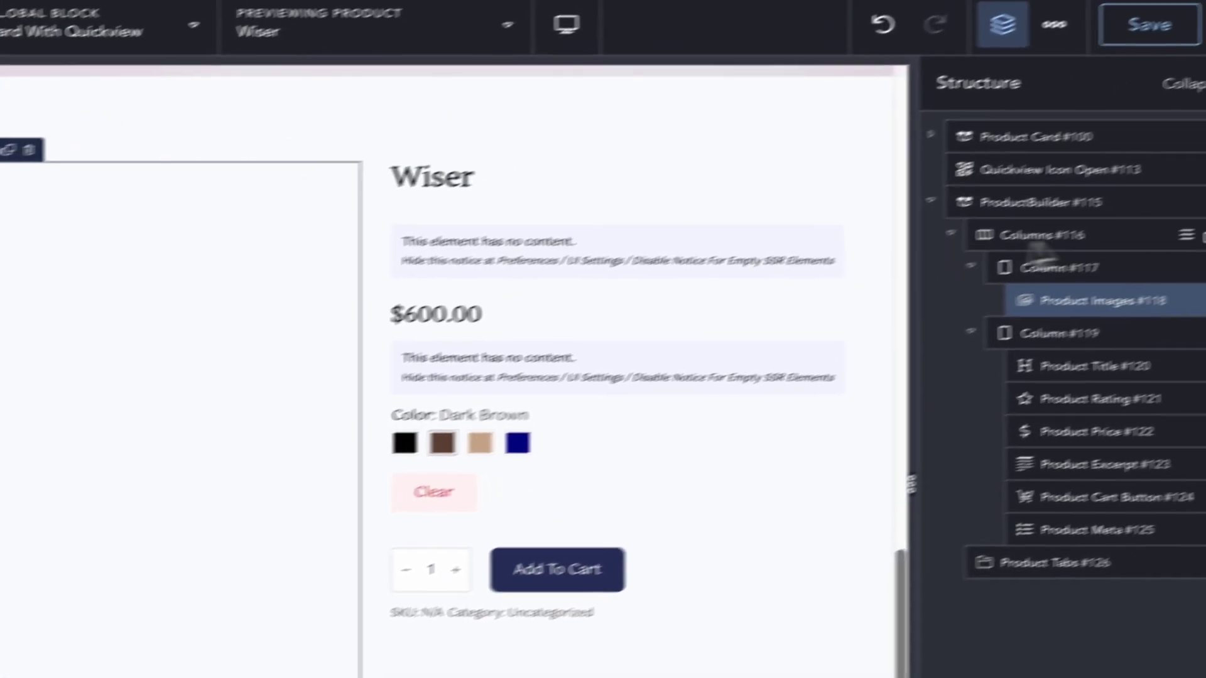
pyautogui.click(1203, 298)
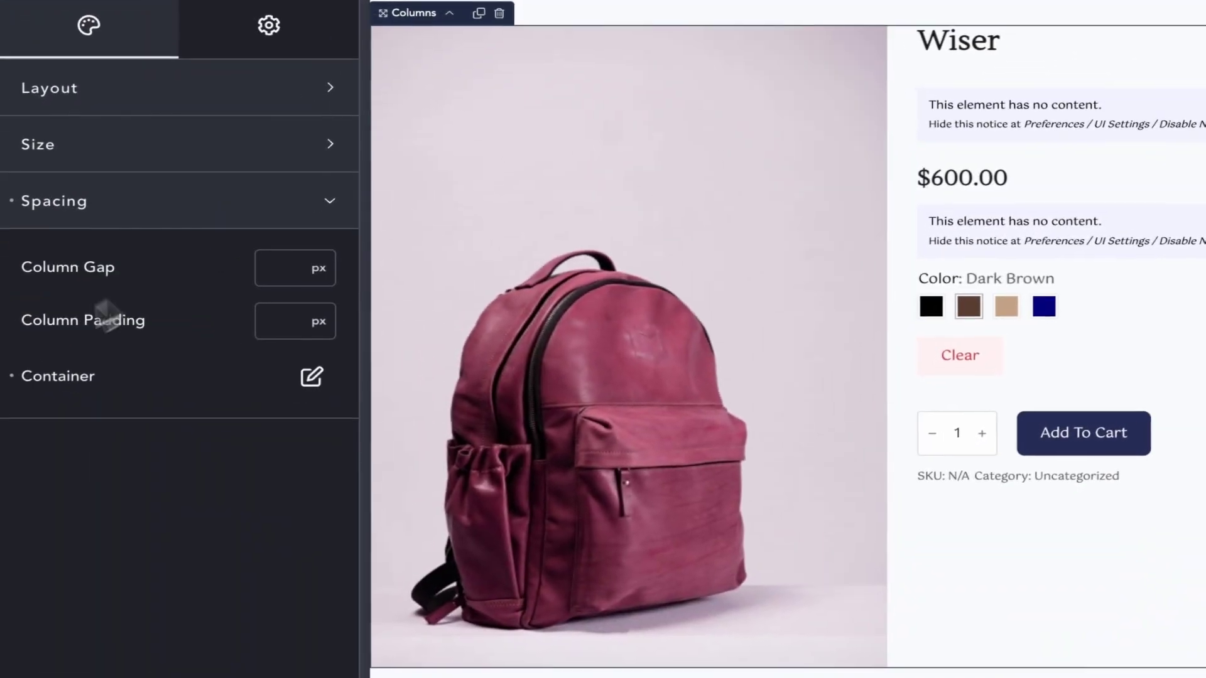
# Step: Give the right-hand column #119 a 20px padding on all sides
pyautogui.click(312, 375)
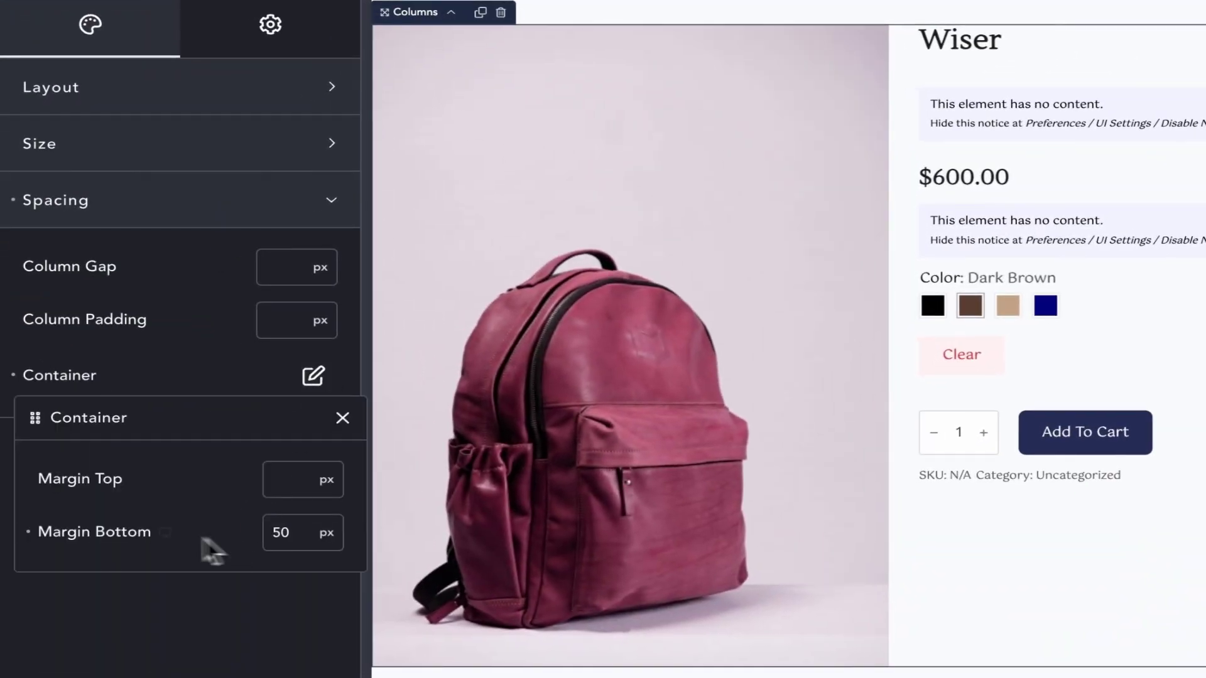
pyautogui.click(215, 358)
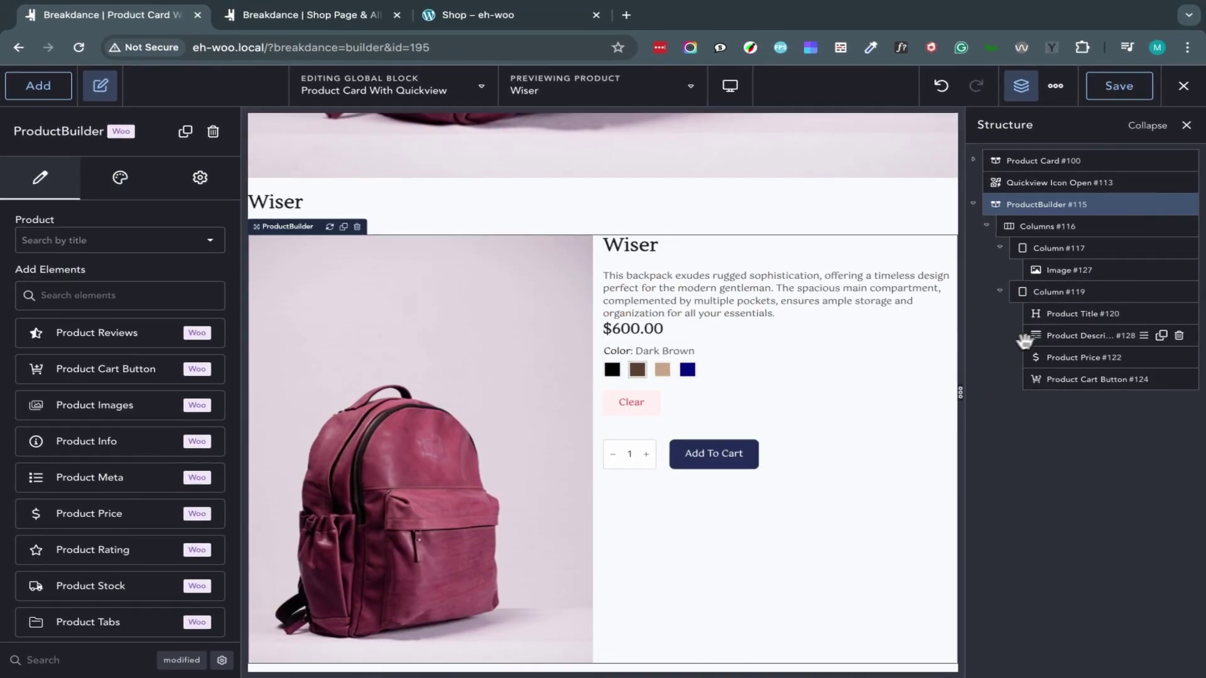
pyautogui.click(1059, 291)
pyautogui.click(150, 294)
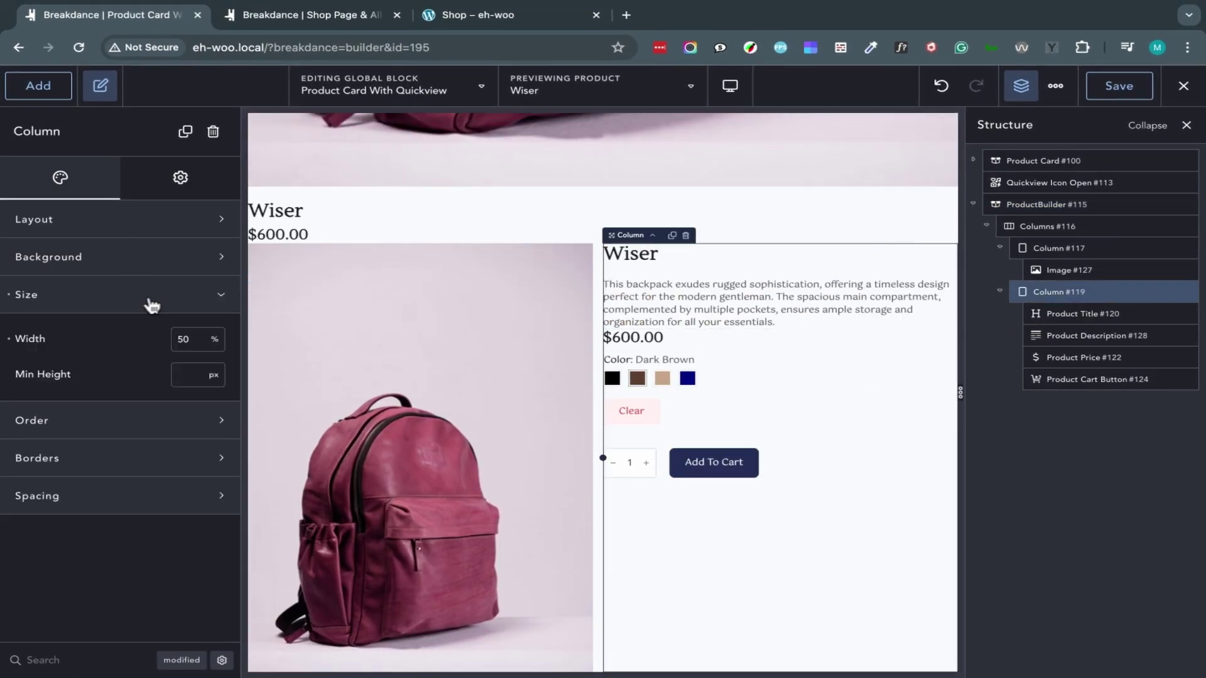
pyautogui.click(152, 293)
pyautogui.click(136, 221)
pyautogui.click(136, 221)
pyautogui.click(161, 407)
pyautogui.click(116, 472)
pyautogui.write('20')
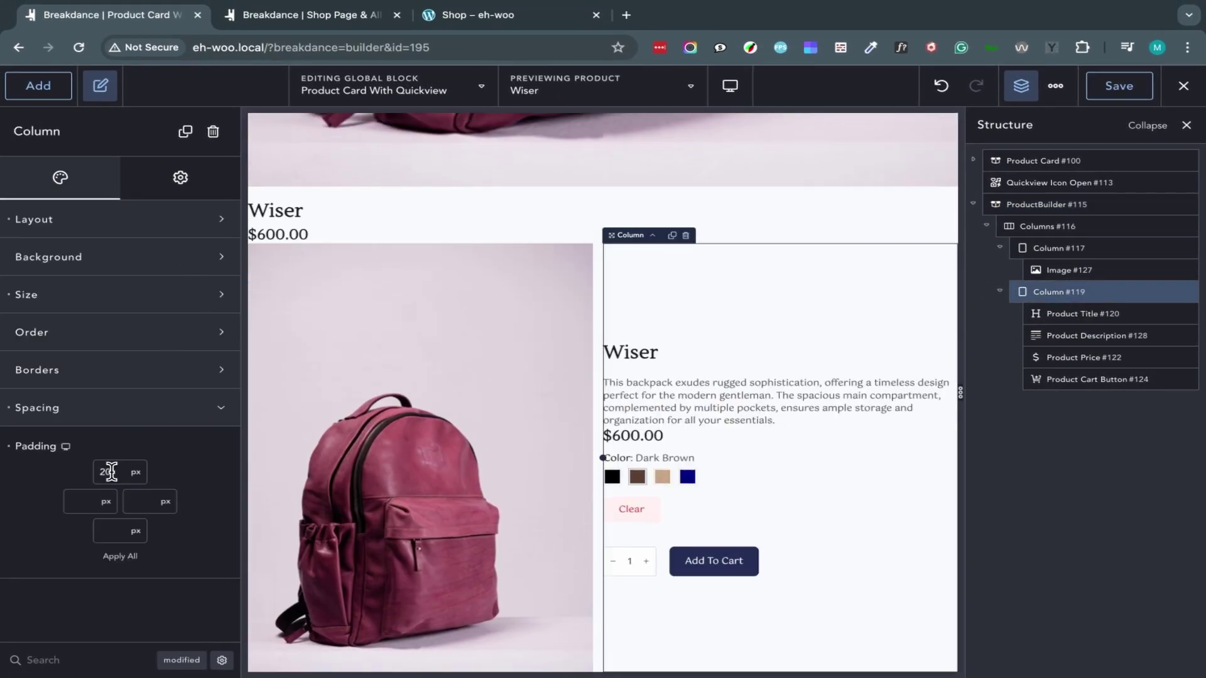
pyautogui.click(120, 556)
pyautogui.hotkey('ctrl', 'z')
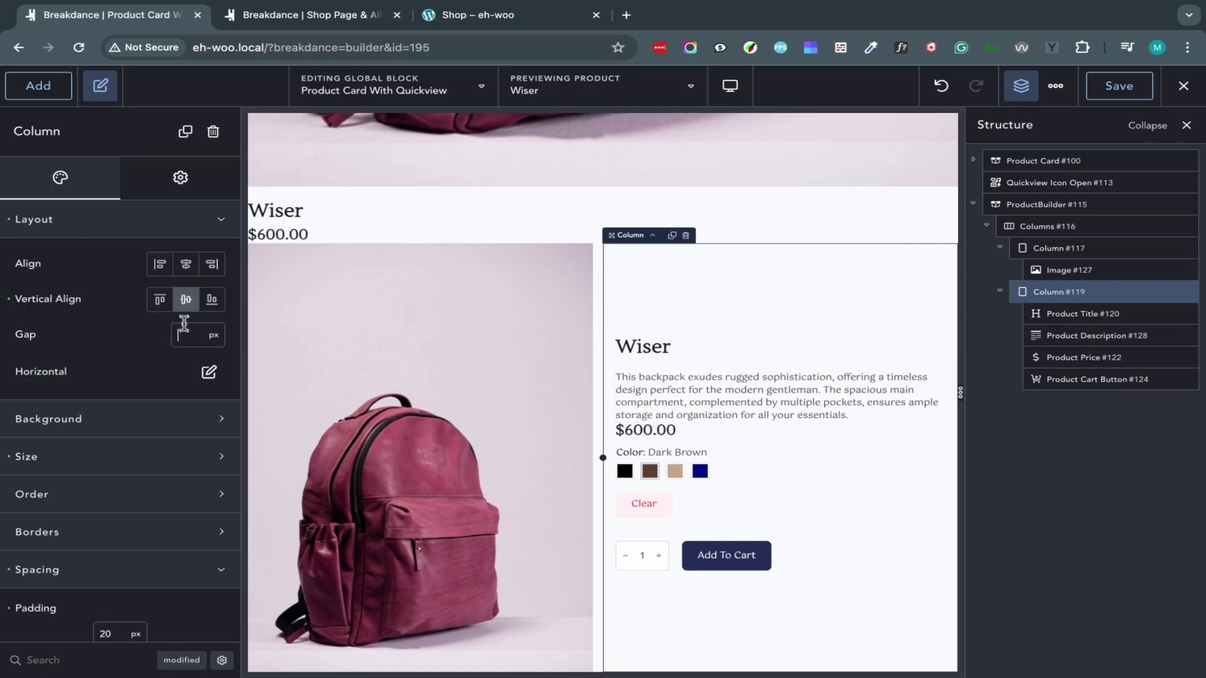
# Step: Set the product description's bottom margin to 16 while checking the title and price elements
pyautogui.click(1083, 313)
pyautogui.click(120, 178)
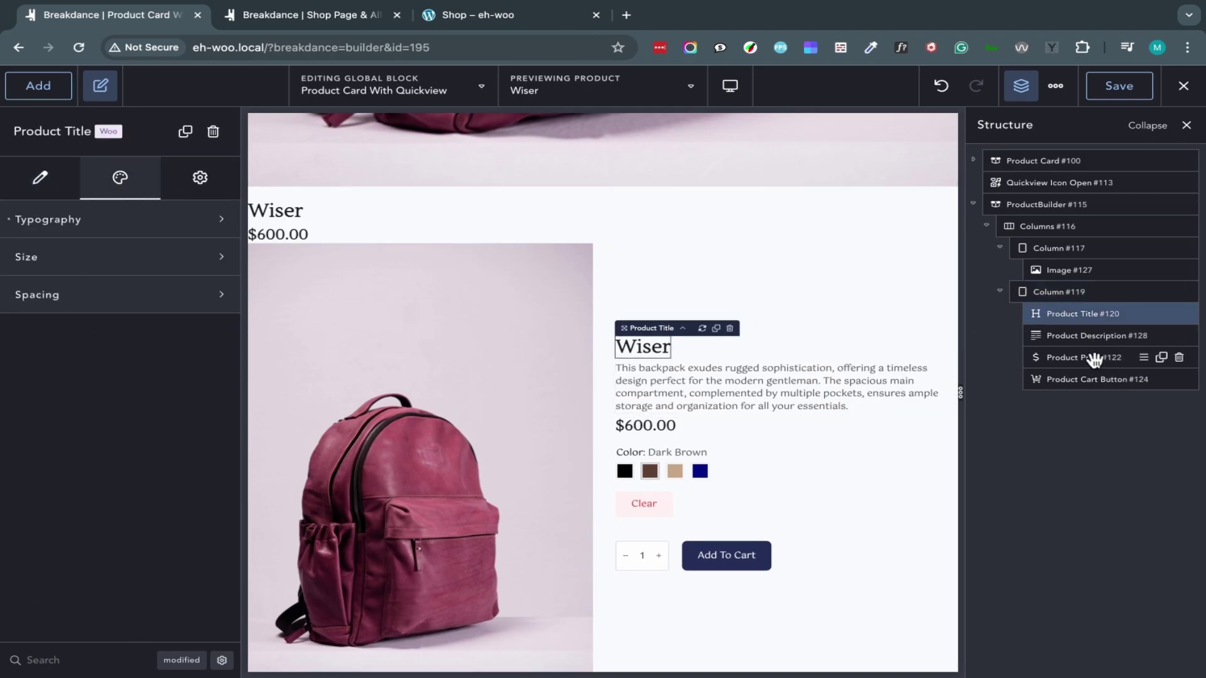
pyautogui.click(1094, 337)
pyautogui.click(197, 294)
pyautogui.click(191, 445)
pyautogui.write('16')
pyautogui.click(645, 429)
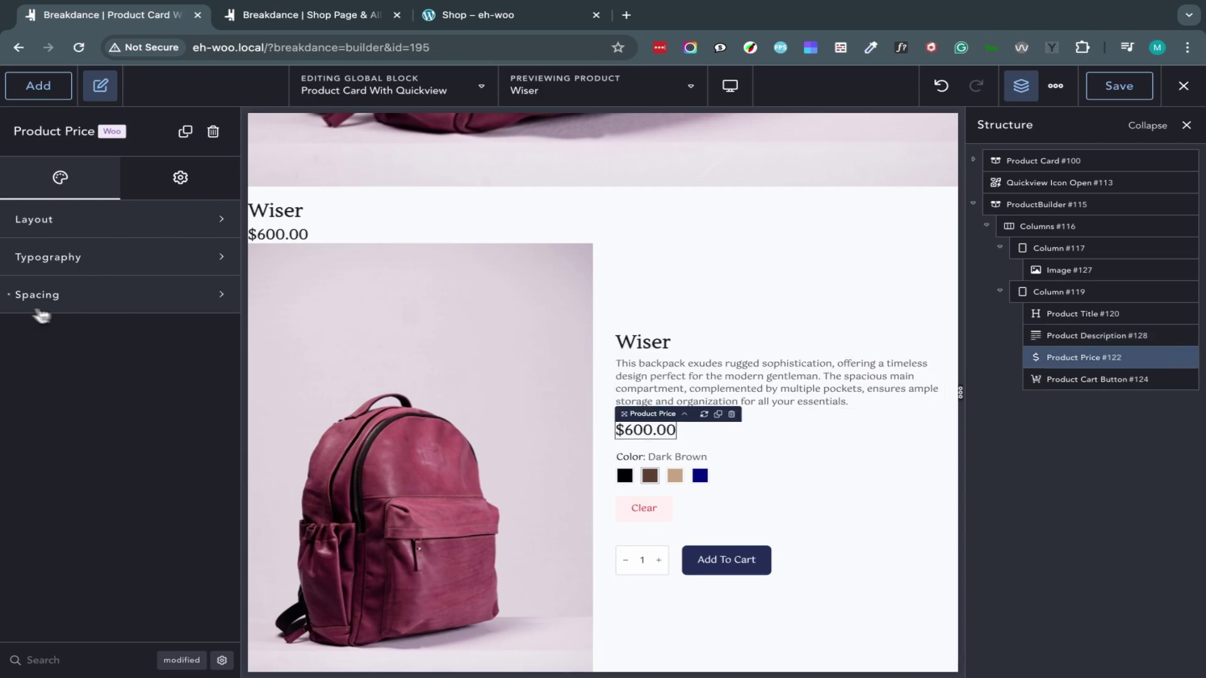
pyautogui.click(813, 466)
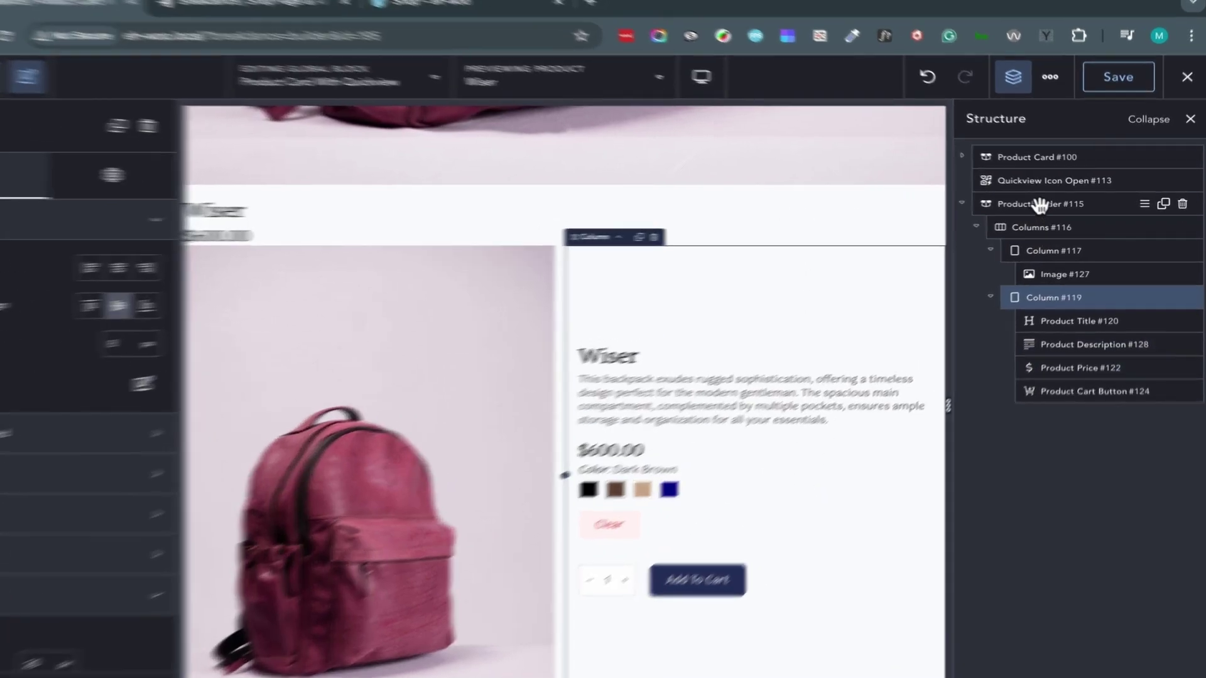
# Step: Rename the Product Builder element to Quickview, collapse it, and save the global block
pyautogui.doubleClick(1037, 202)
pyautogui.write('Q')
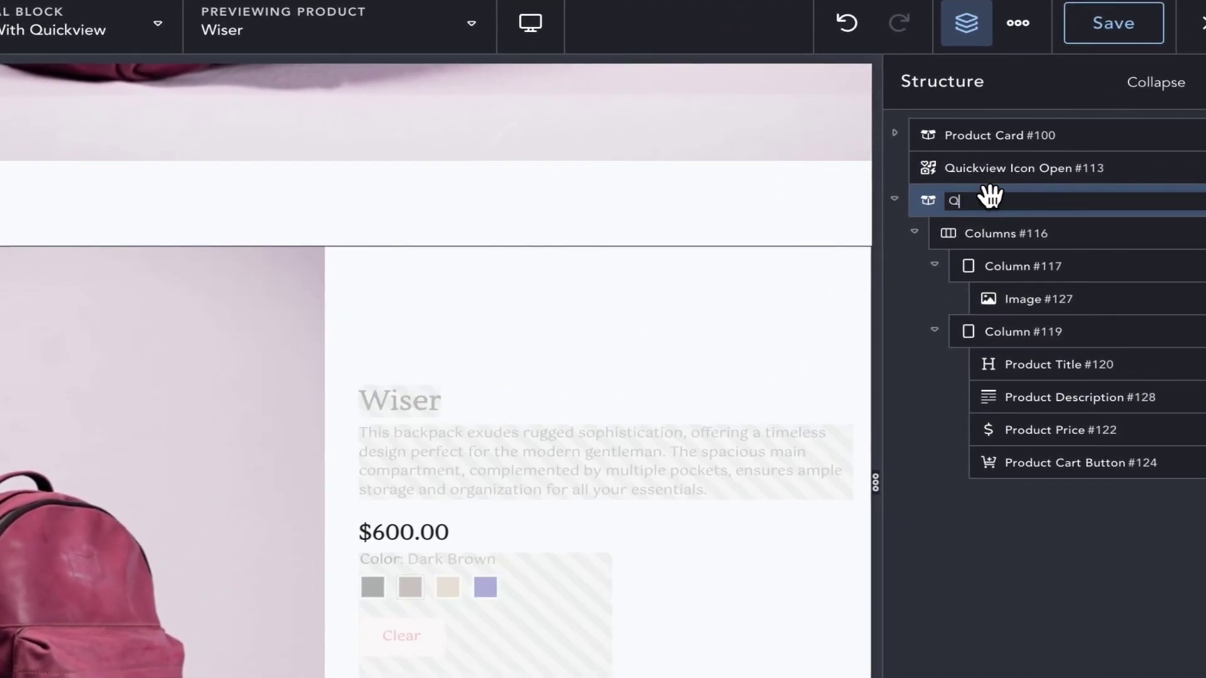
pyautogui.write('uickview')
pyautogui.press('Return')
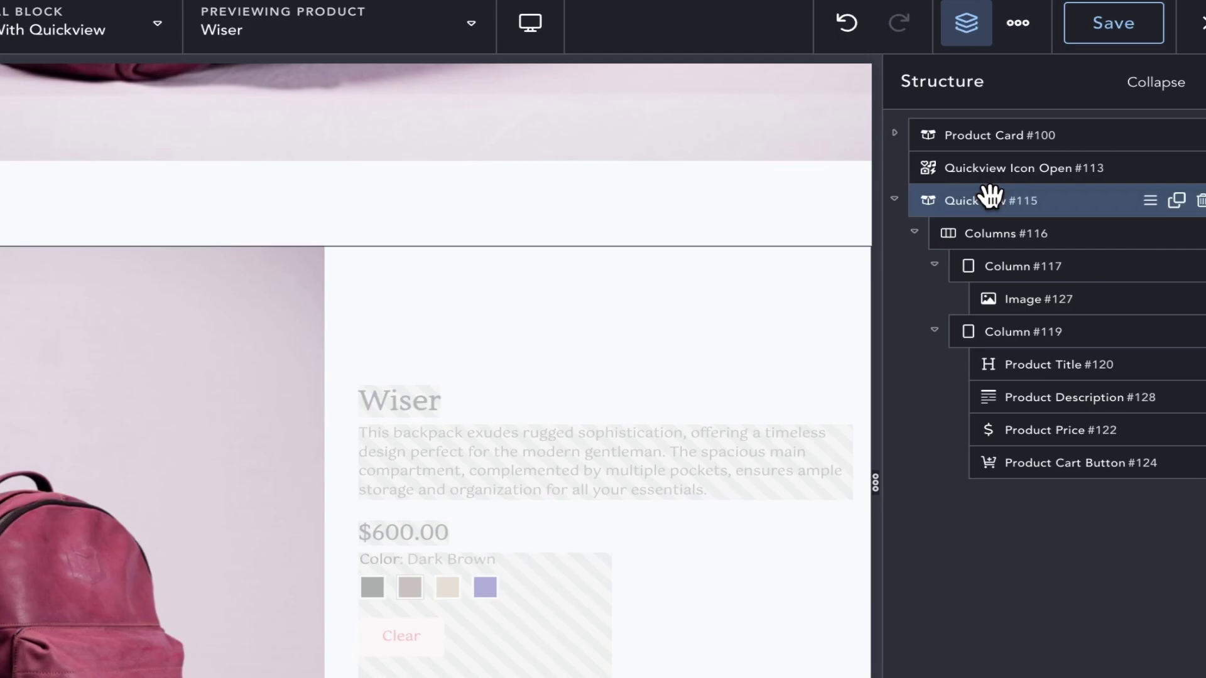
pyautogui.click(905, 202)
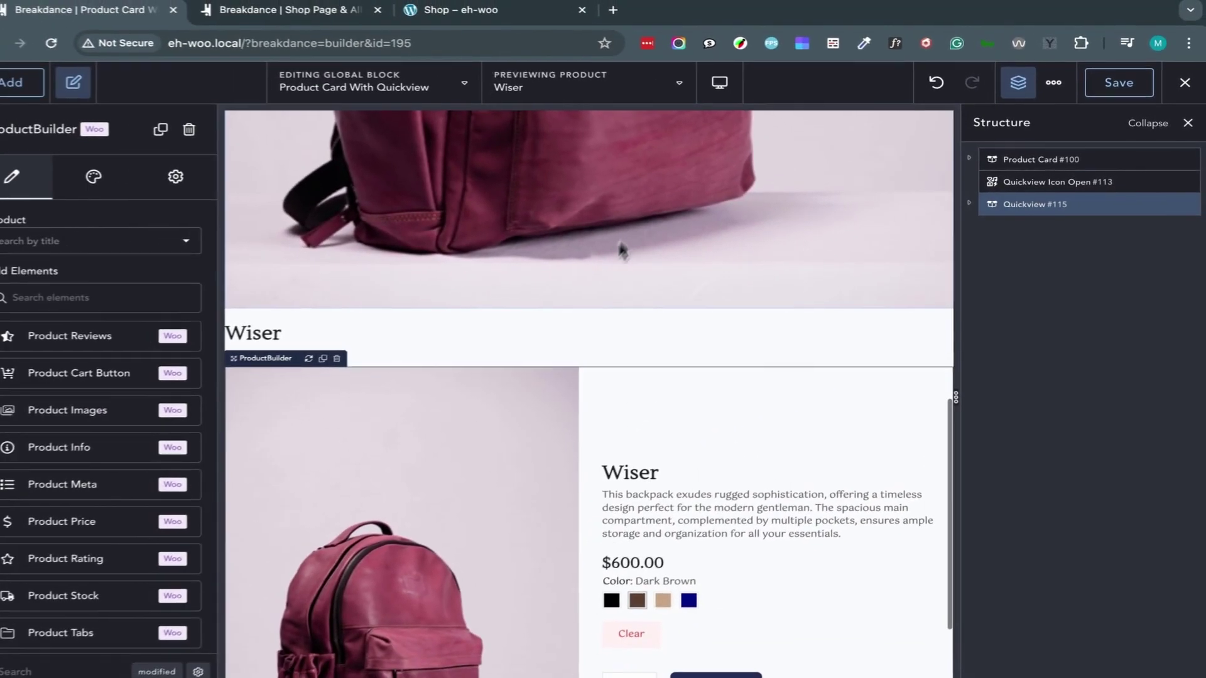
pyautogui.scroll(-2, 553, 443)
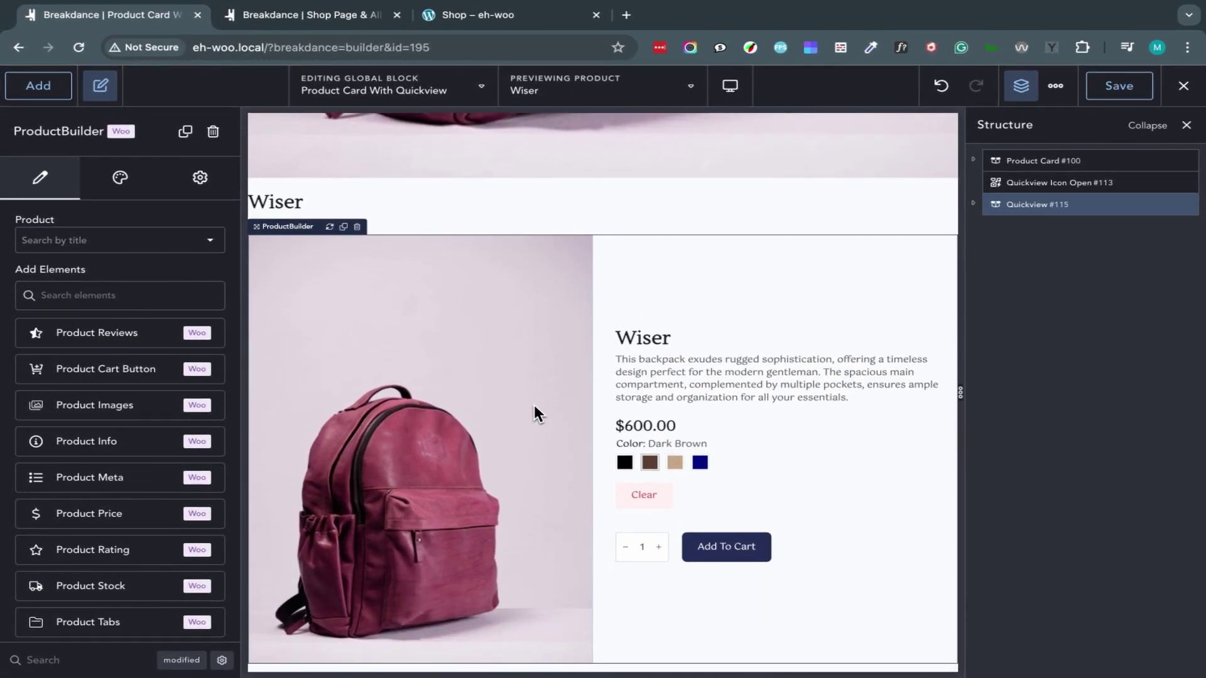
pyautogui.click(1119, 85)
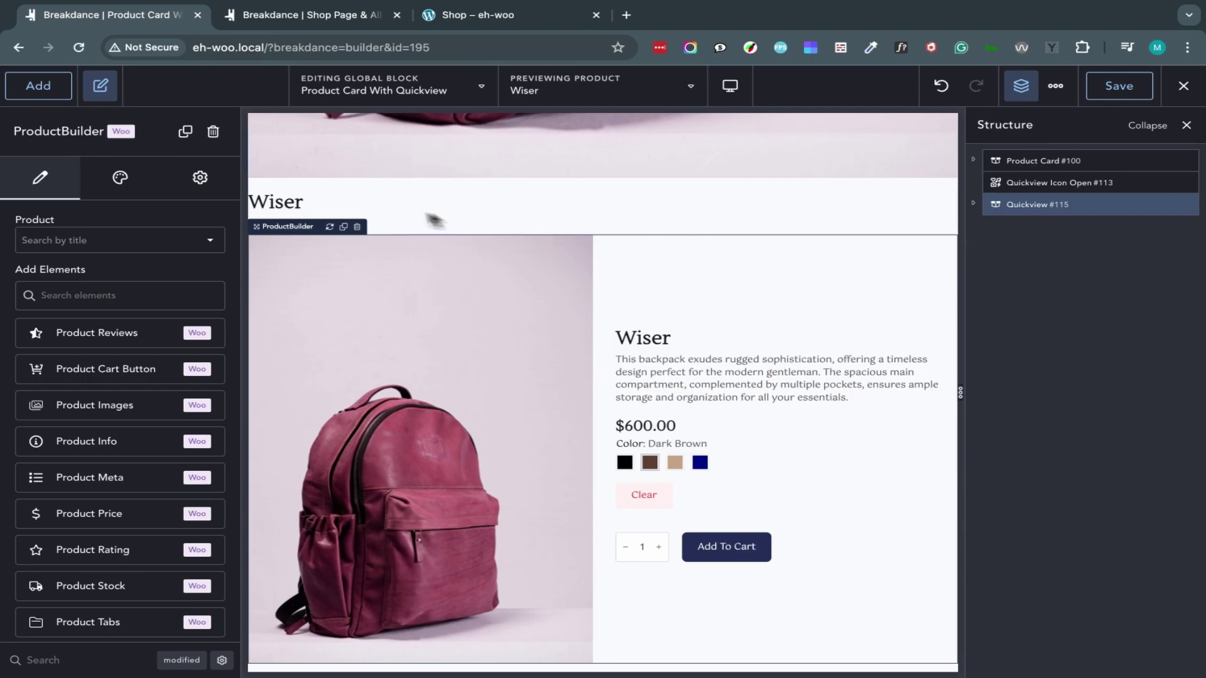
pyautogui.click(201, 180)
# Step: Create and assign the class quickview-container to the Quickview element
pyautogui.click(127, 231)
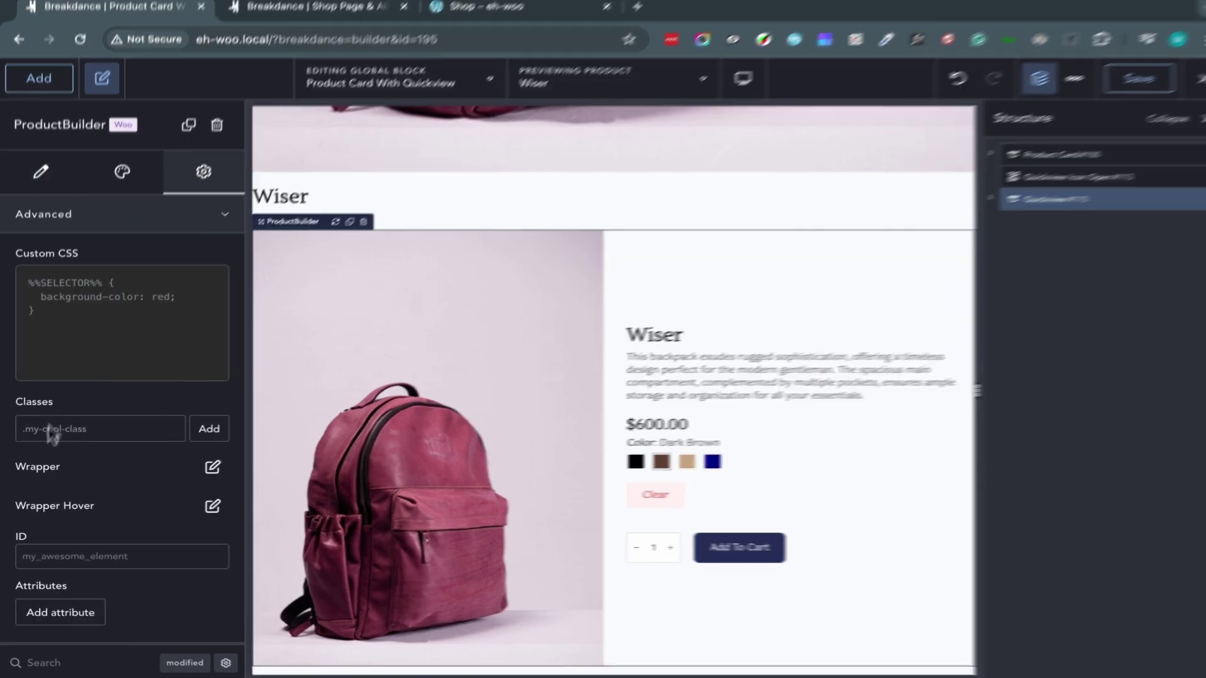
pyautogui.click(49, 431)
pyautogui.write('quickv')
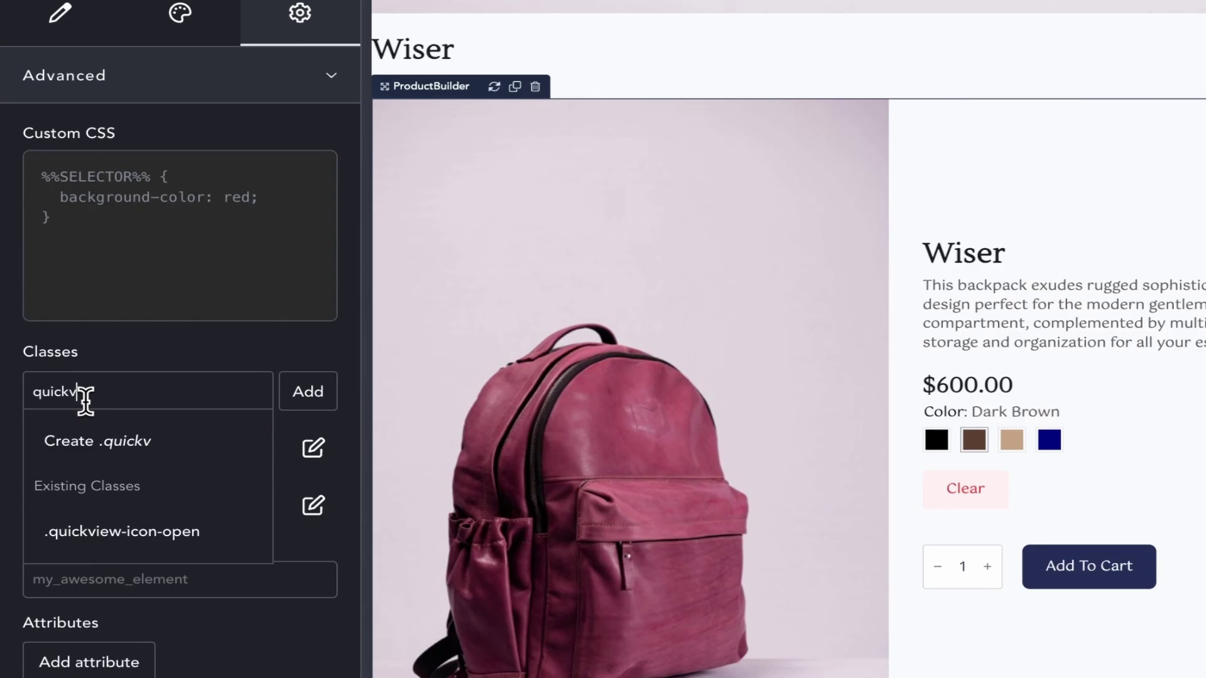
pyautogui.write('iew-container')
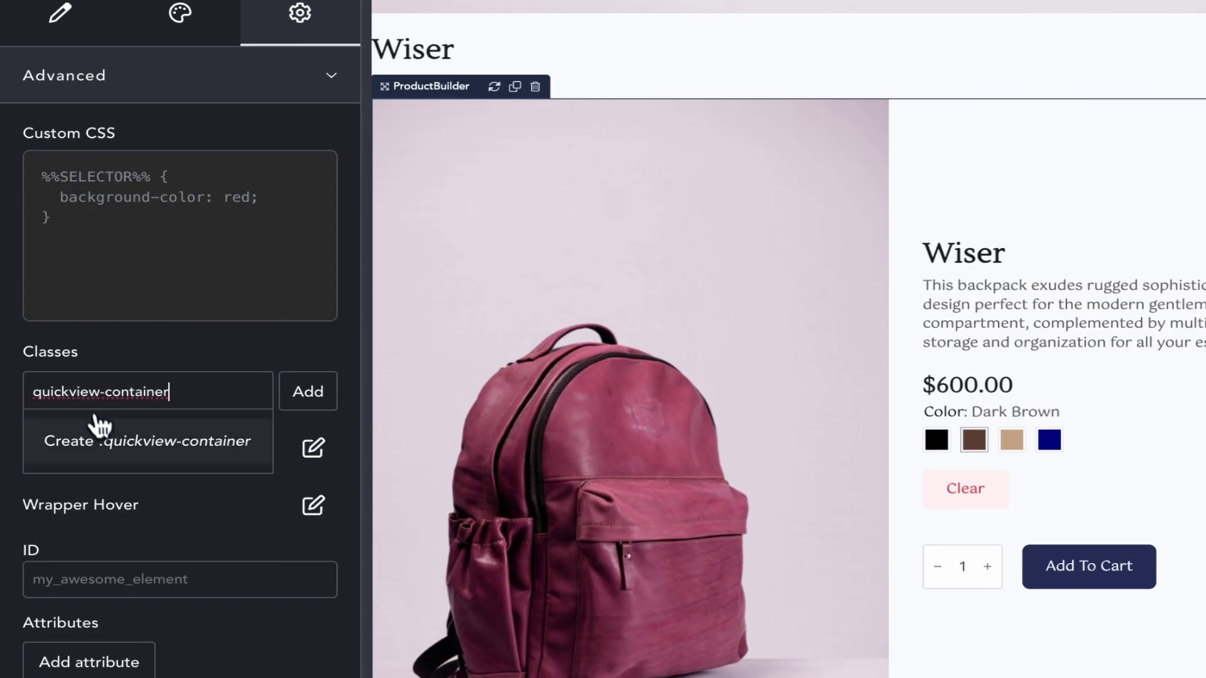
pyautogui.click(94, 442)
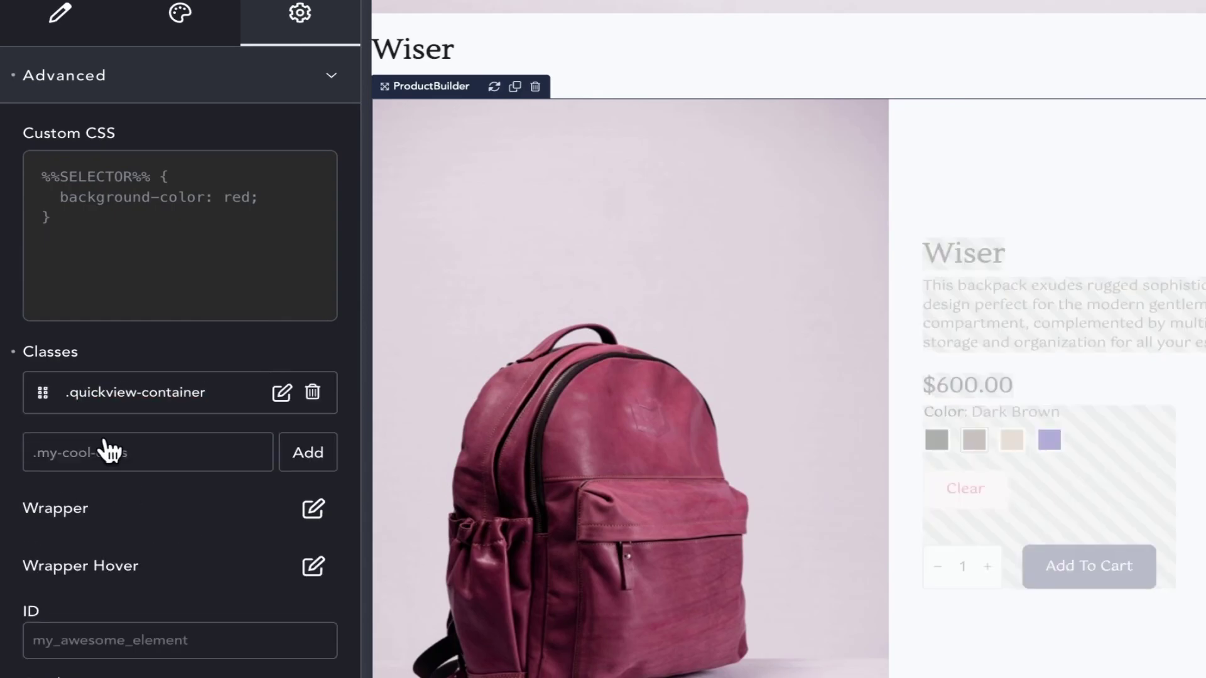
# Step: Set the quickview-container class background colour to white
pyautogui.click(283, 393)
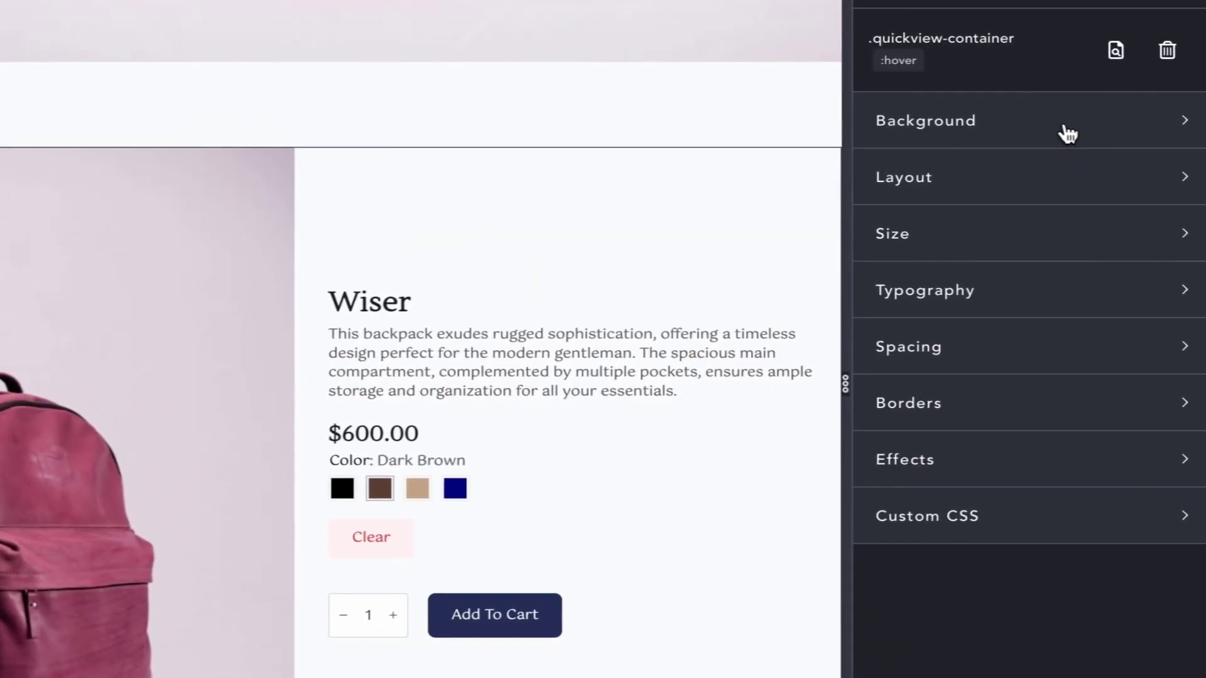
pyautogui.click(1068, 133)
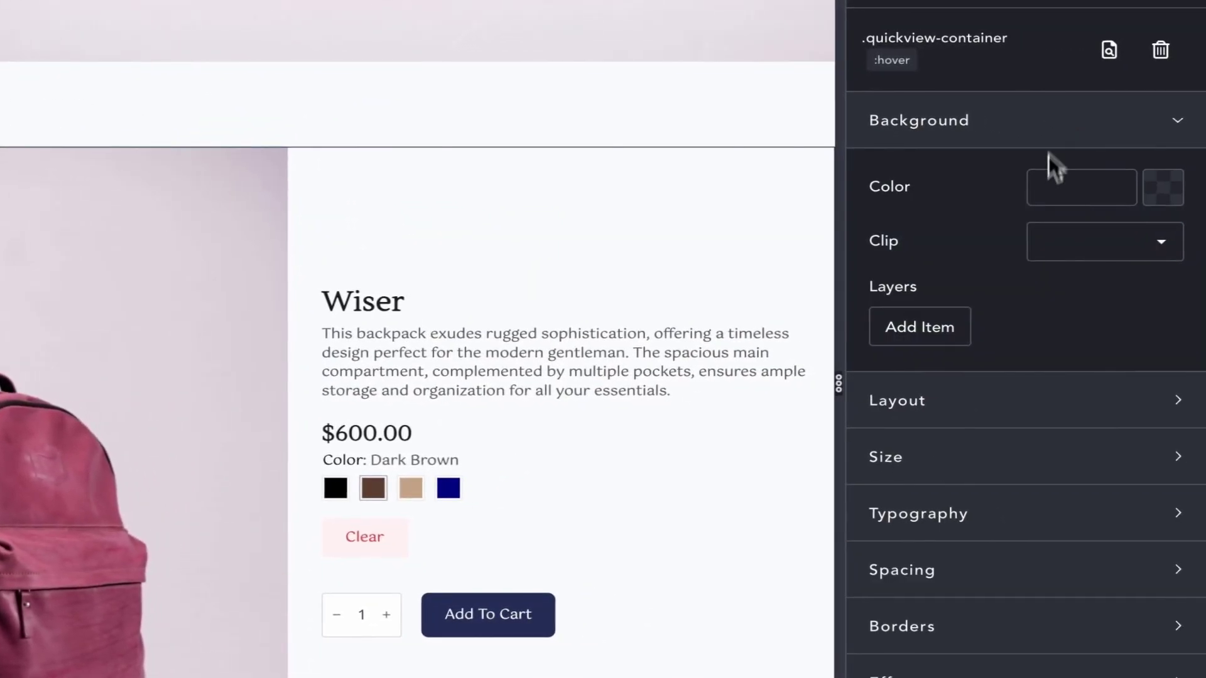
pyautogui.click(1153, 196)
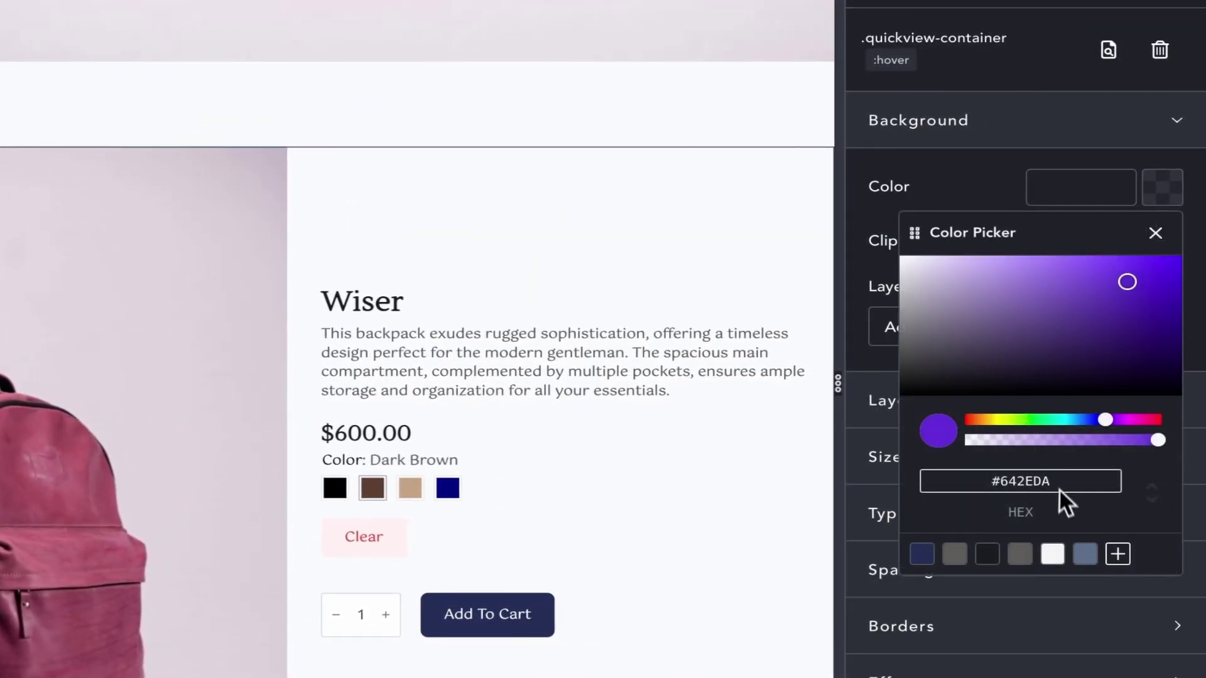
pyautogui.click(1052, 554)
pyautogui.click(964, 183)
pyautogui.click(1001, 135)
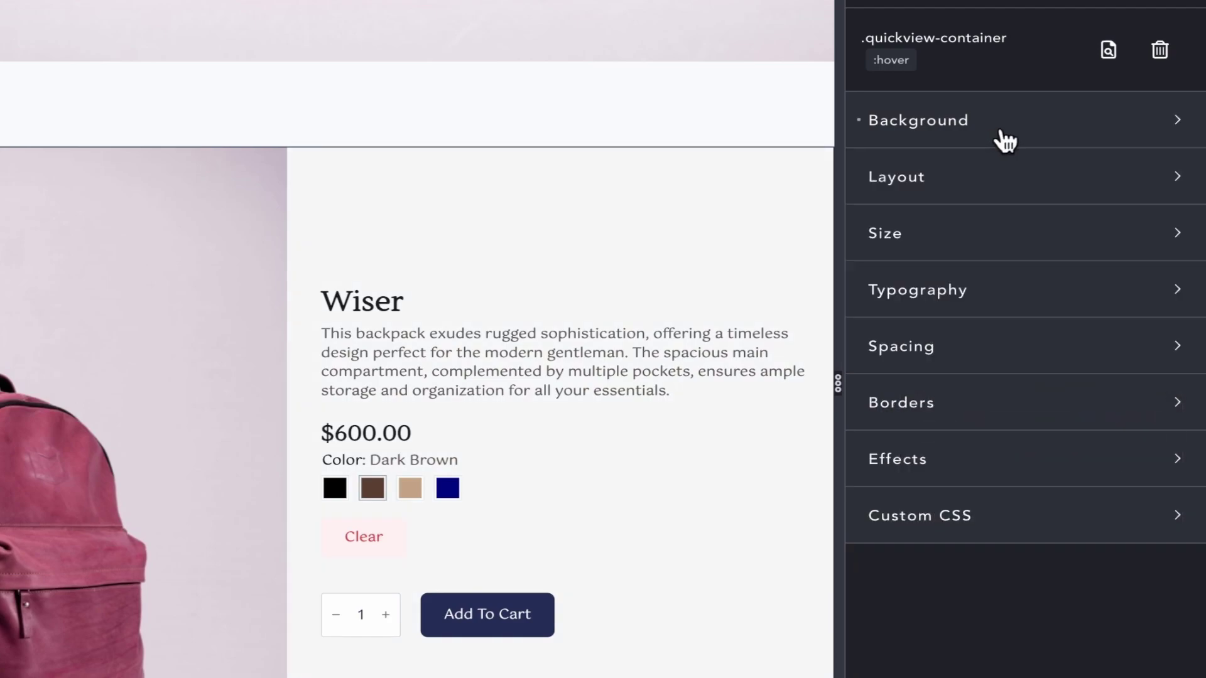
pyautogui.click(1001, 183)
pyautogui.click(1150, 317)
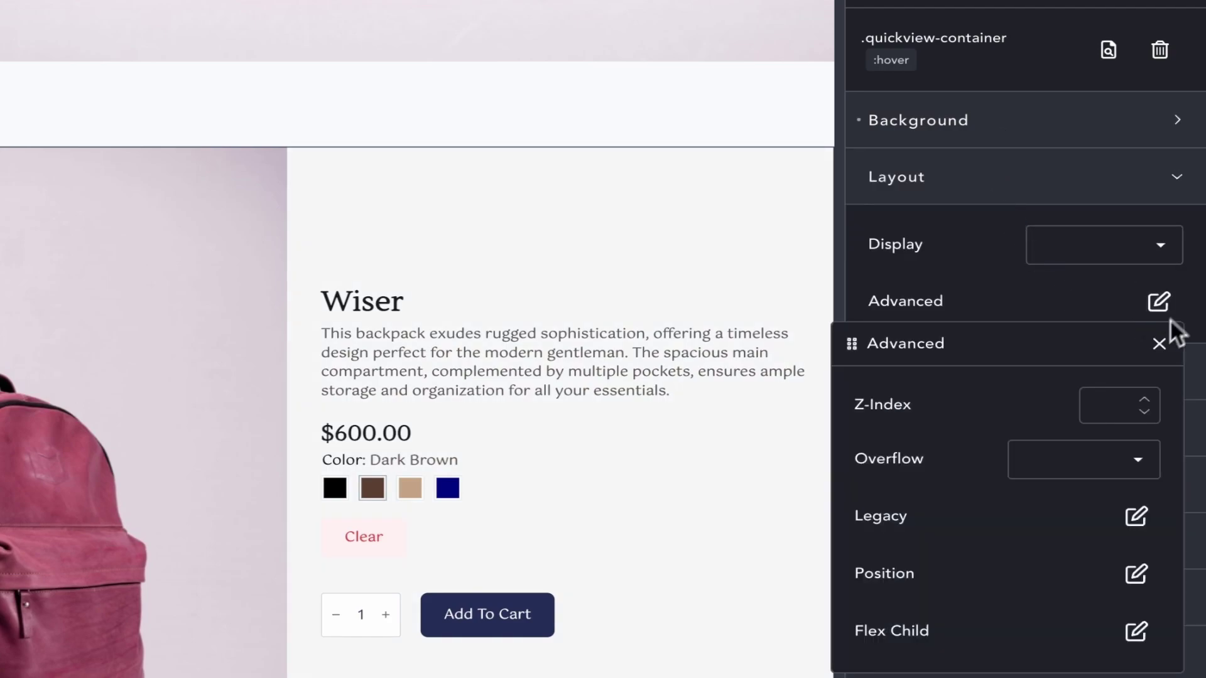
# Step: Make .quickview-container fixed-positioned with Top 50% and Left 50%
pyautogui.click(1064, 462)
pyautogui.click(1052, 440)
pyautogui.click(1135, 574)
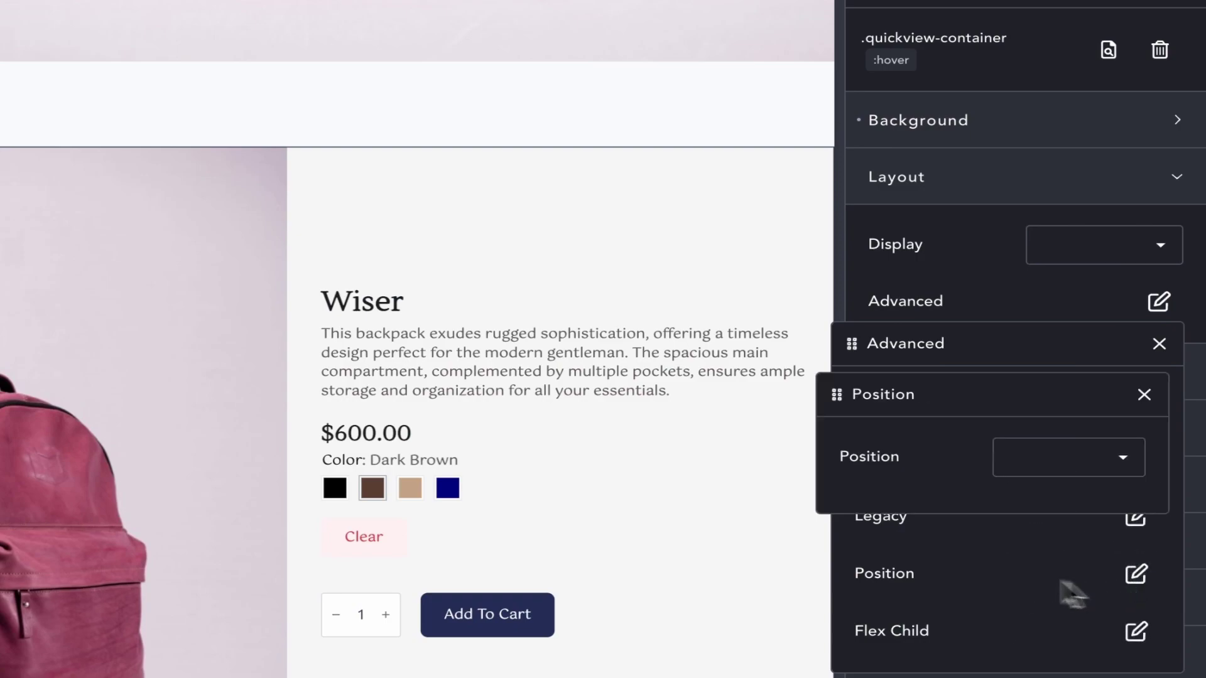
pyautogui.click(1005, 468)
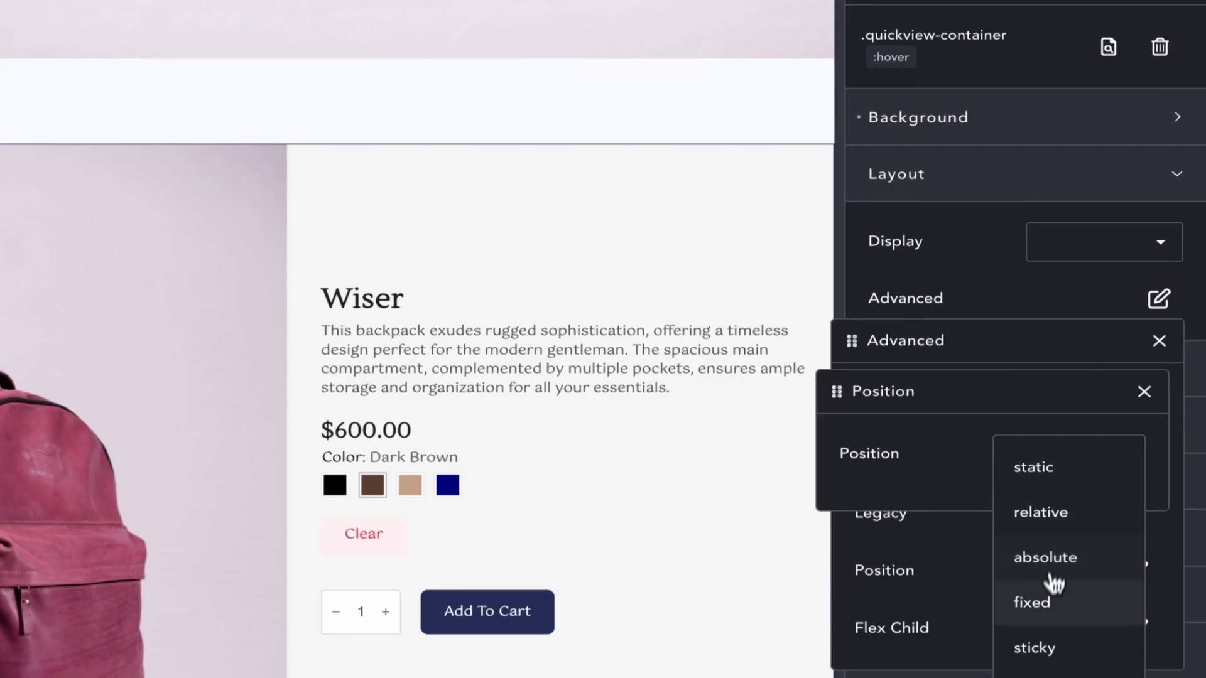
pyautogui.click(1036, 594)
pyautogui.click(1091, 488)
pyautogui.write('50%')
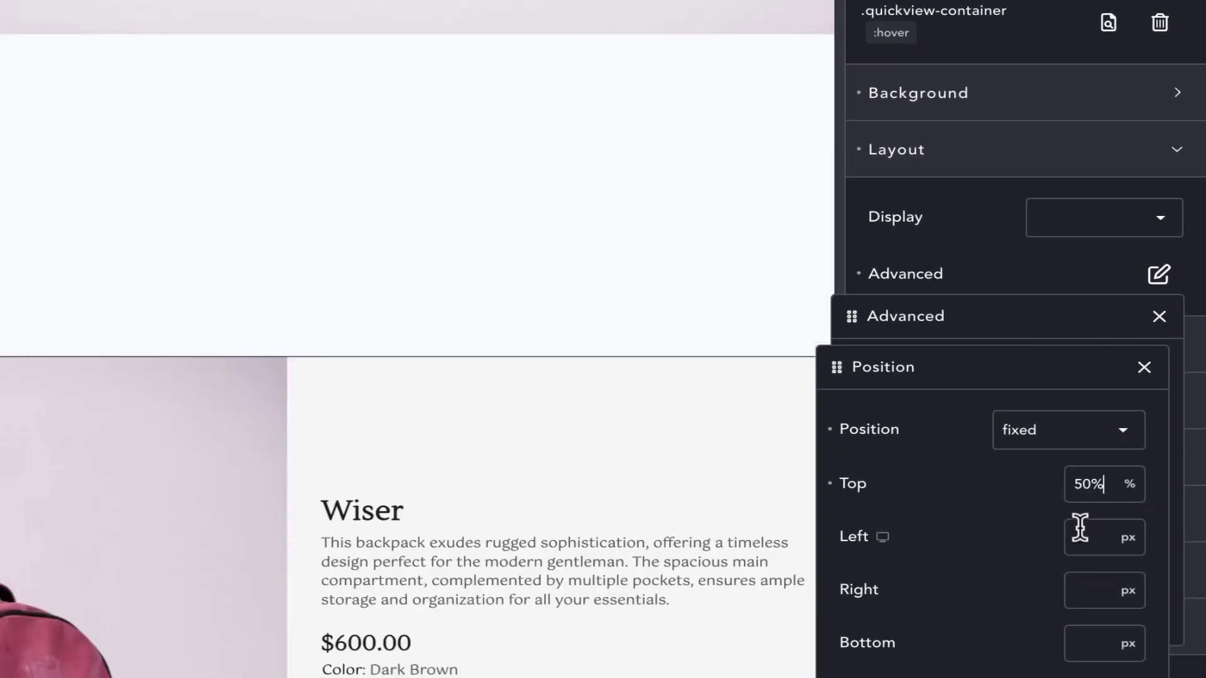
pyautogui.click(1083, 535)
pyautogui.write('50%')
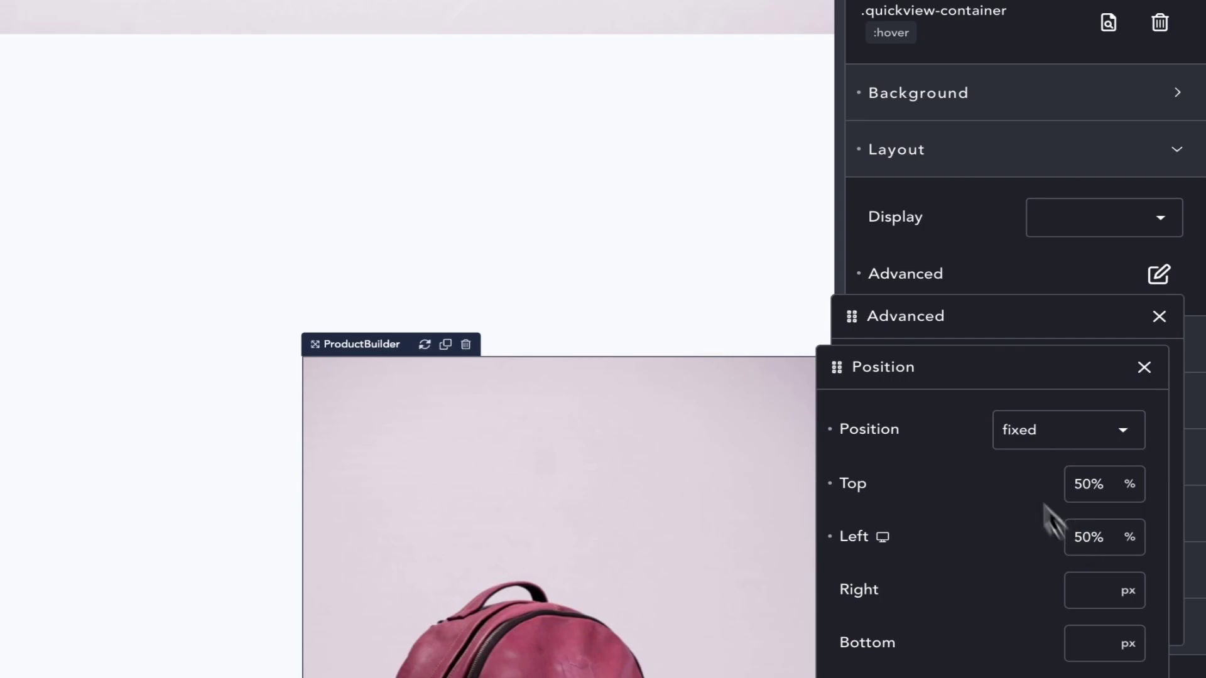
pyautogui.click(1011, 165)
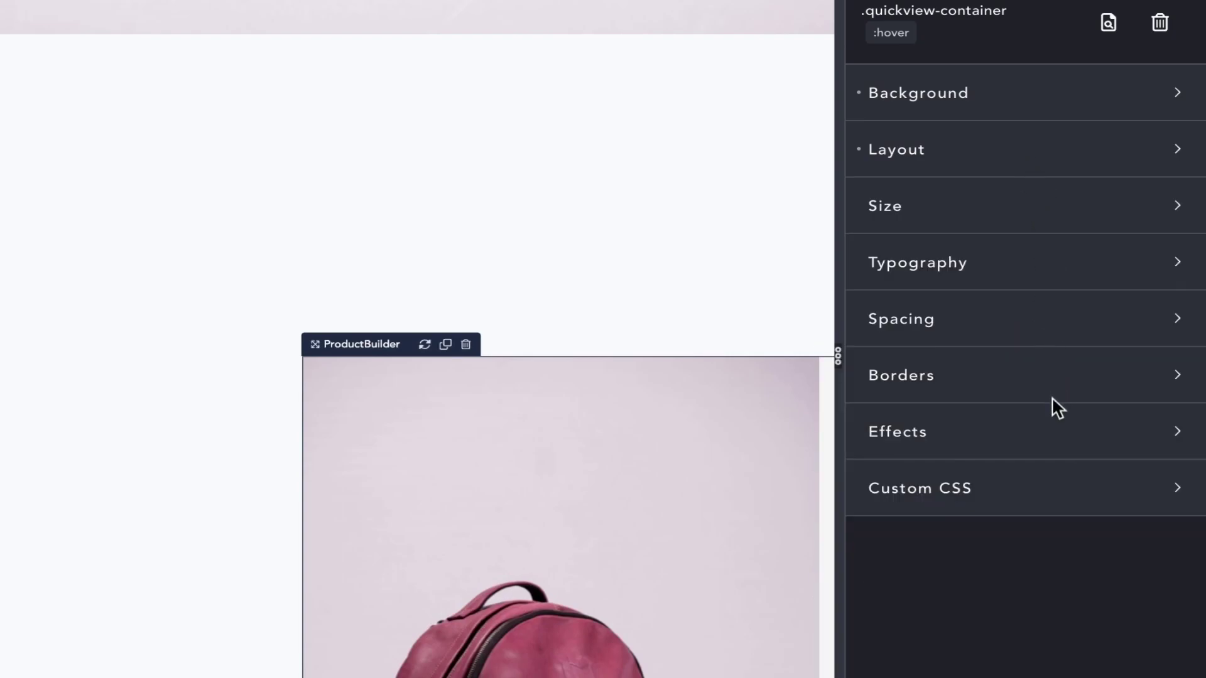
# Step: Add a translate transform of -50% on both X and Y to .quickview-container
pyautogui.click(1037, 434)
pyautogui.scroll(-4, 1037, 439)
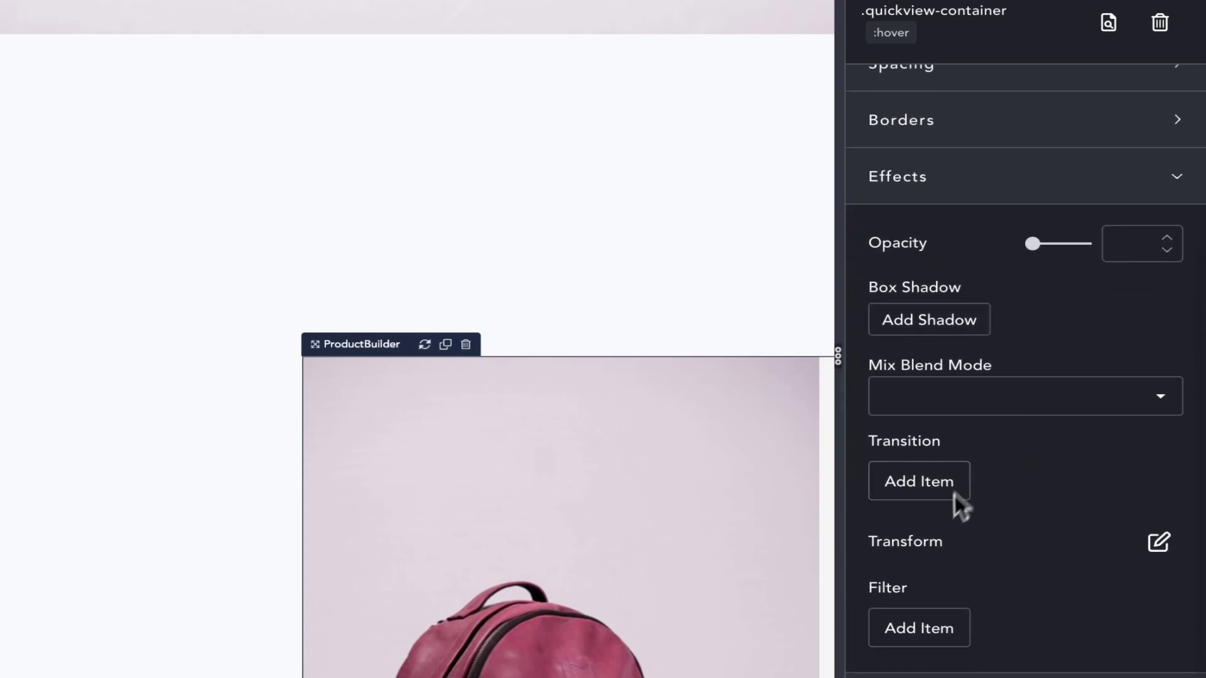
pyautogui.click(1158, 541)
pyautogui.click(934, 456)
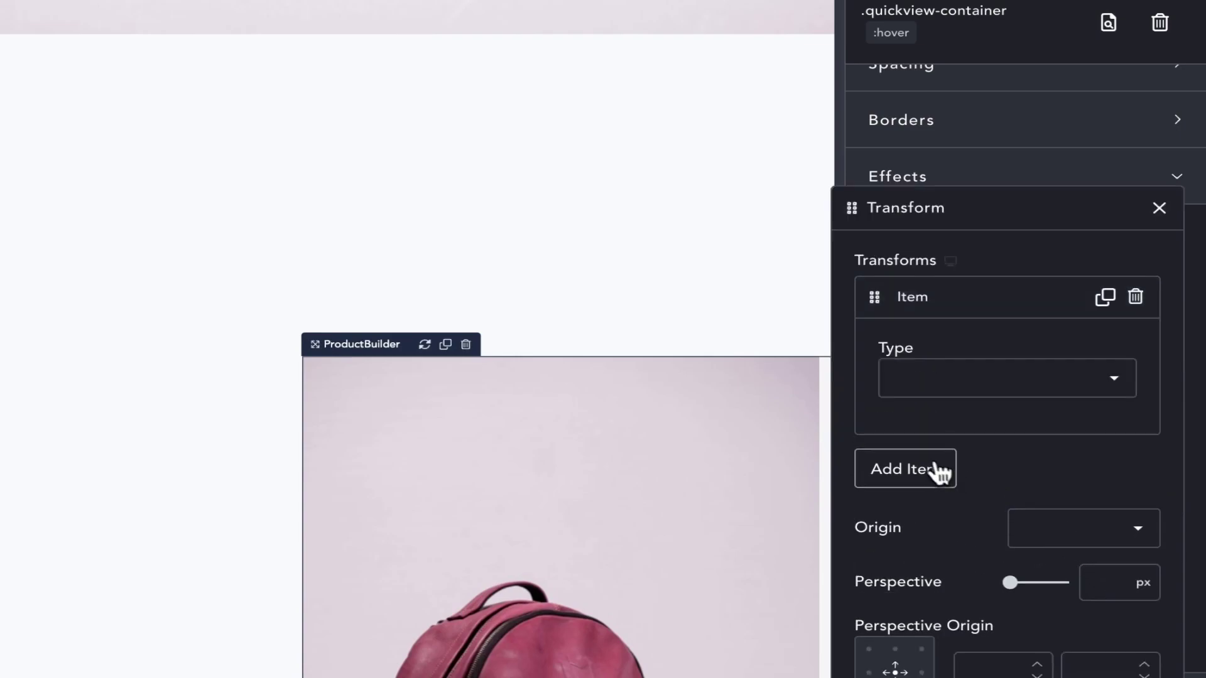
pyautogui.click(1042, 395)
pyautogui.click(936, 628)
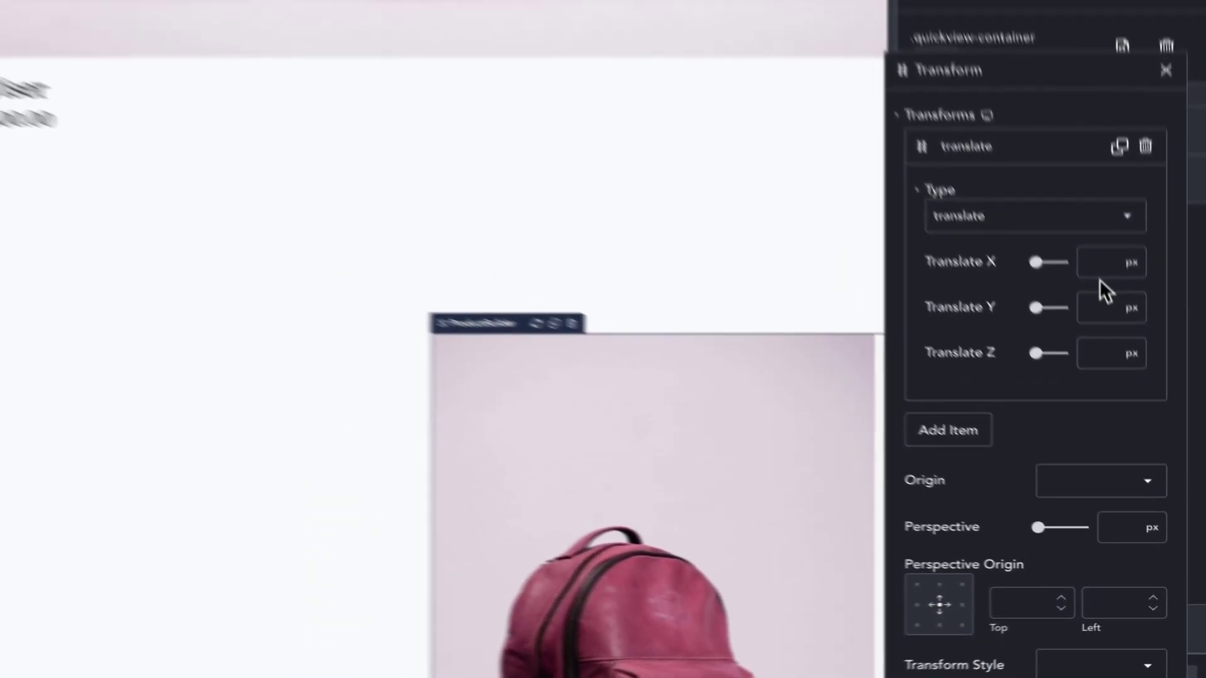
pyautogui.click(1077, 217)
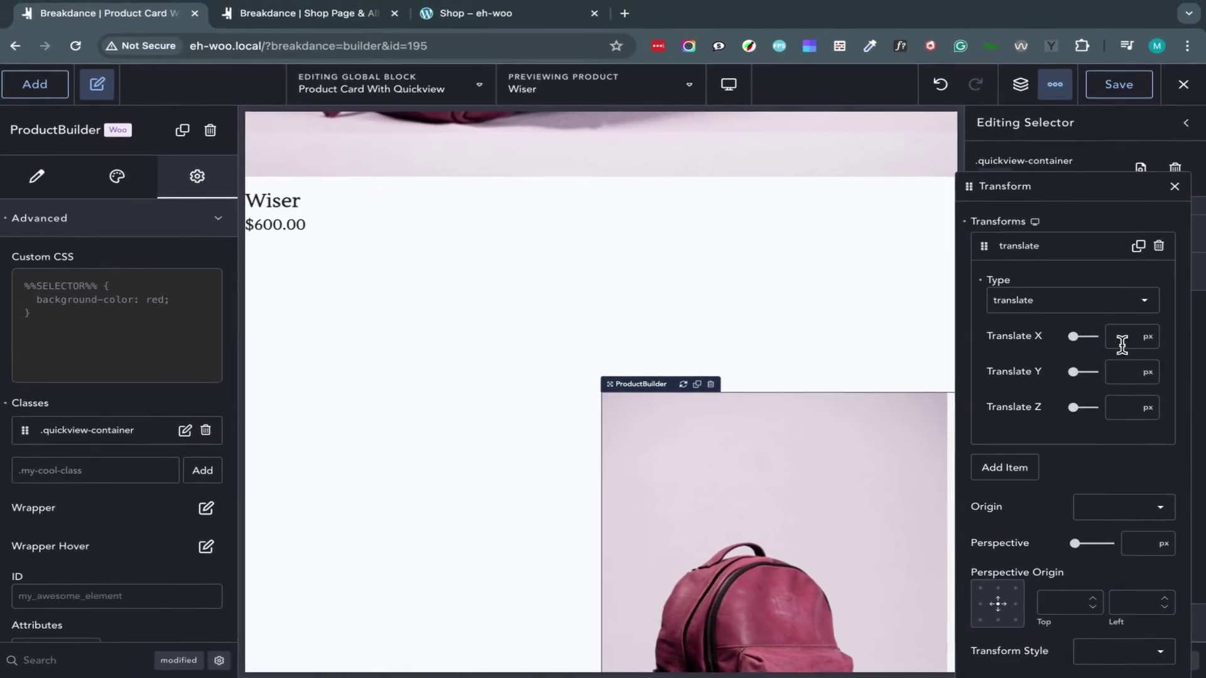
pyautogui.write('-50%')
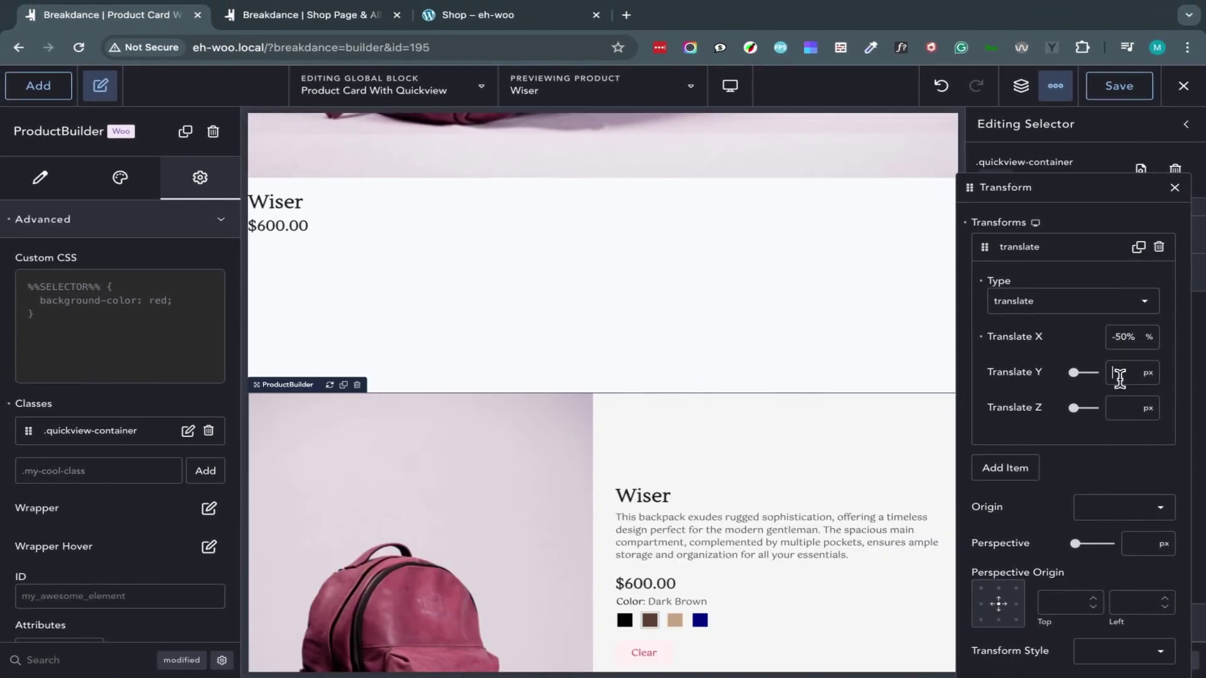
pyautogui.click(1119, 373)
pyautogui.write('-50%')
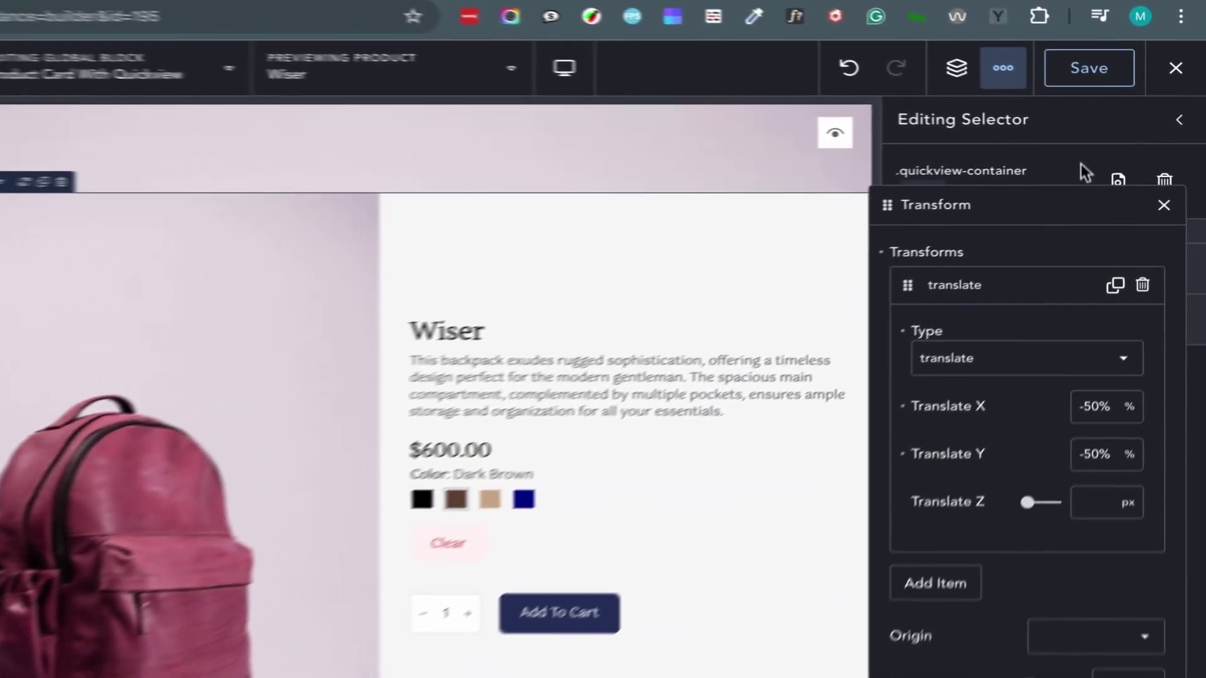
# Step: Set the .quickview-container width to 65% in its Size settings
pyautogui.click(1097, 171)
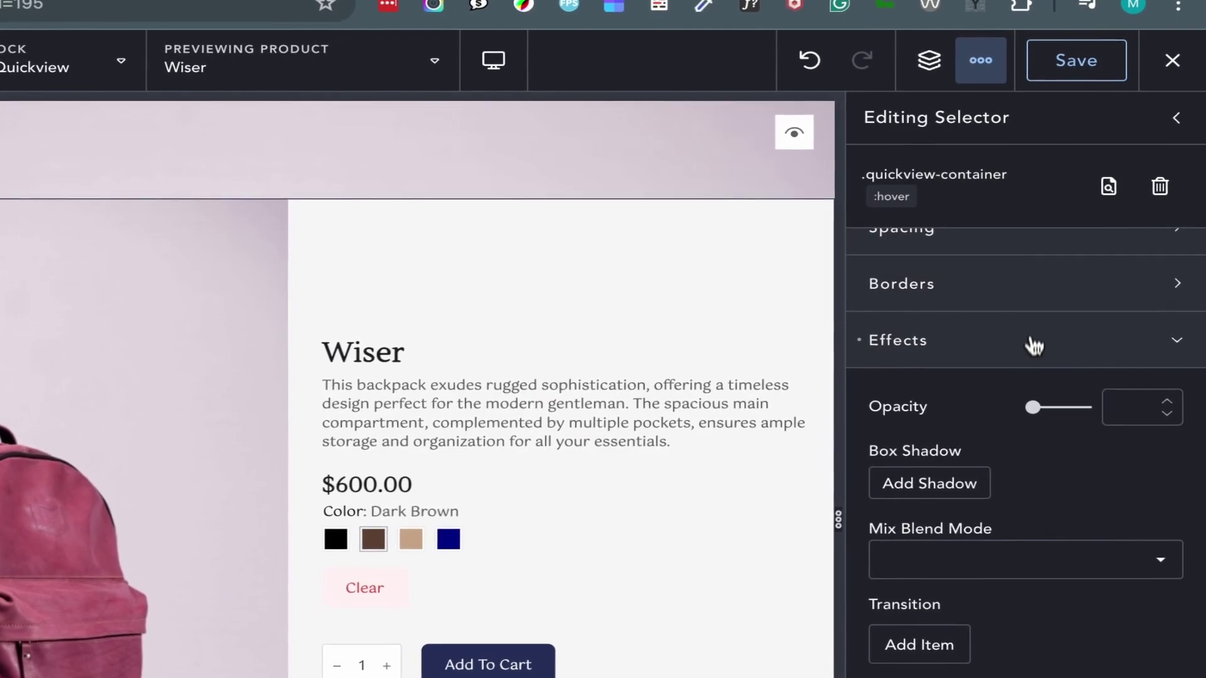
pyautogui.click(1088, 273)
pyautogui.click(1018, 383)
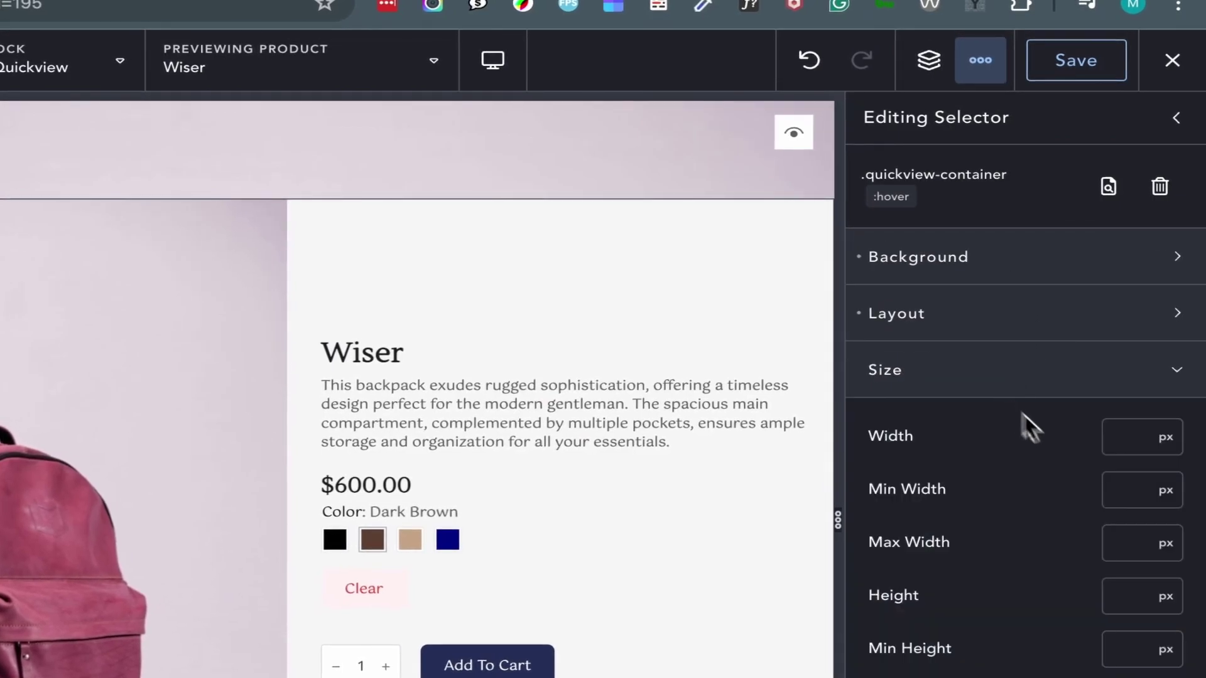
pyautogui.click(1121, 451)
pyautogui.write('6')
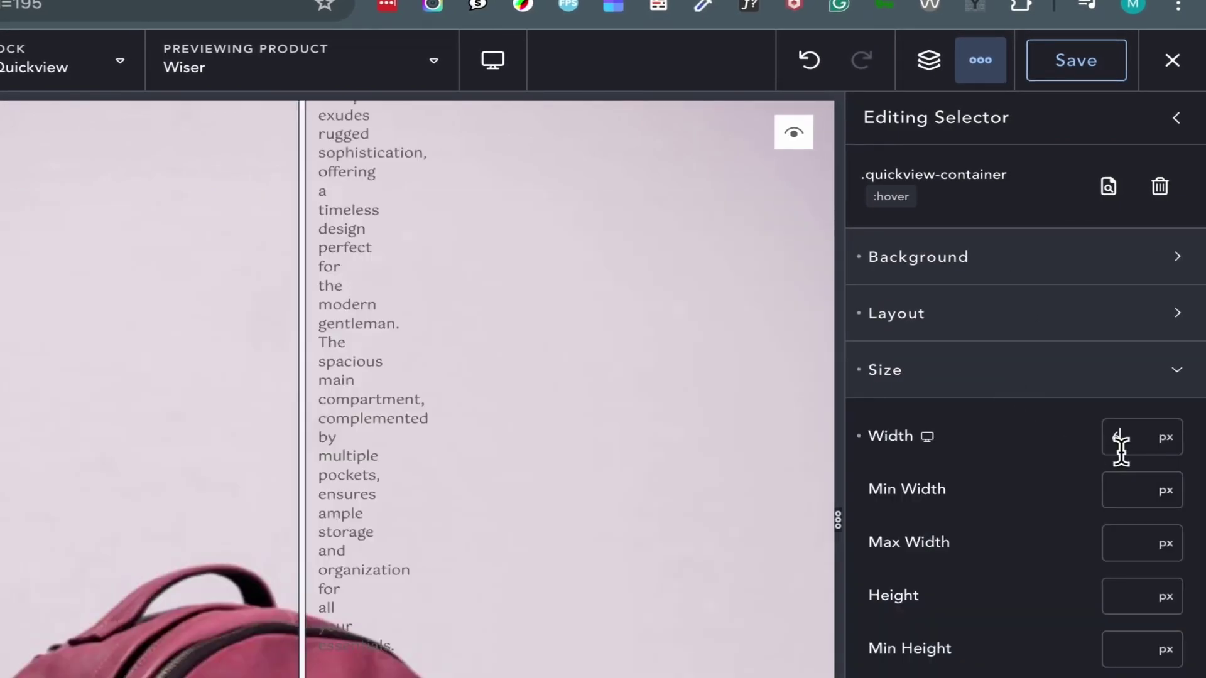
pyautogui.write('0%')
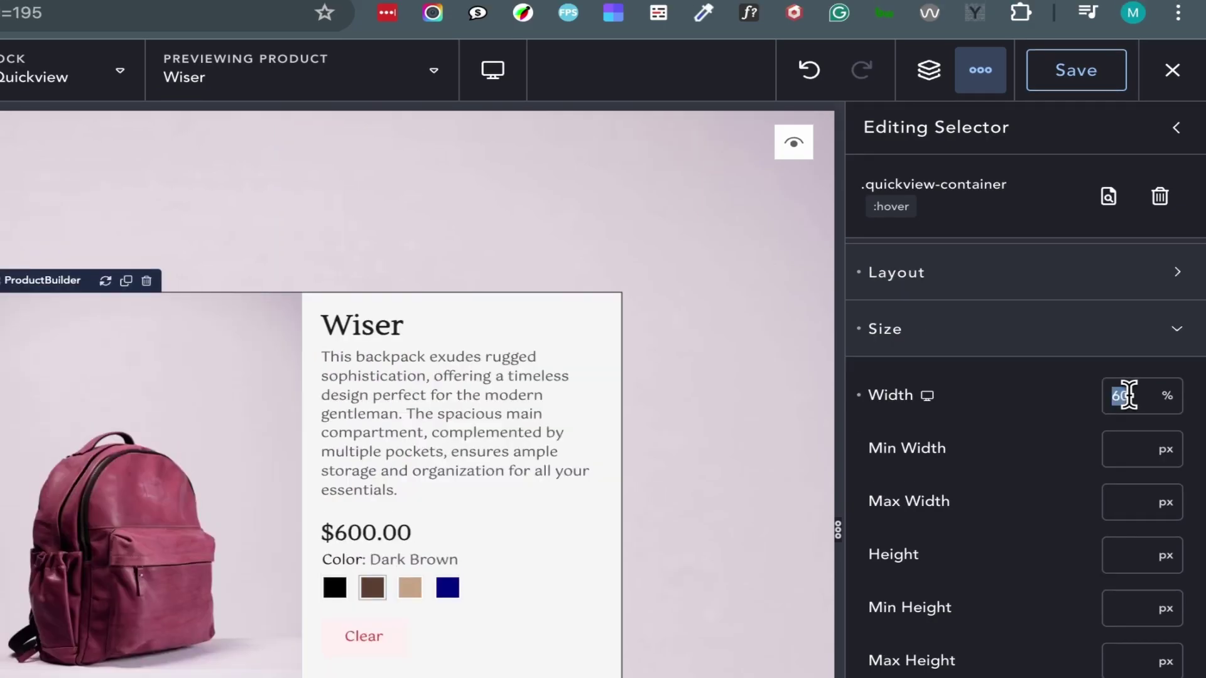
pyautogui.write('65')
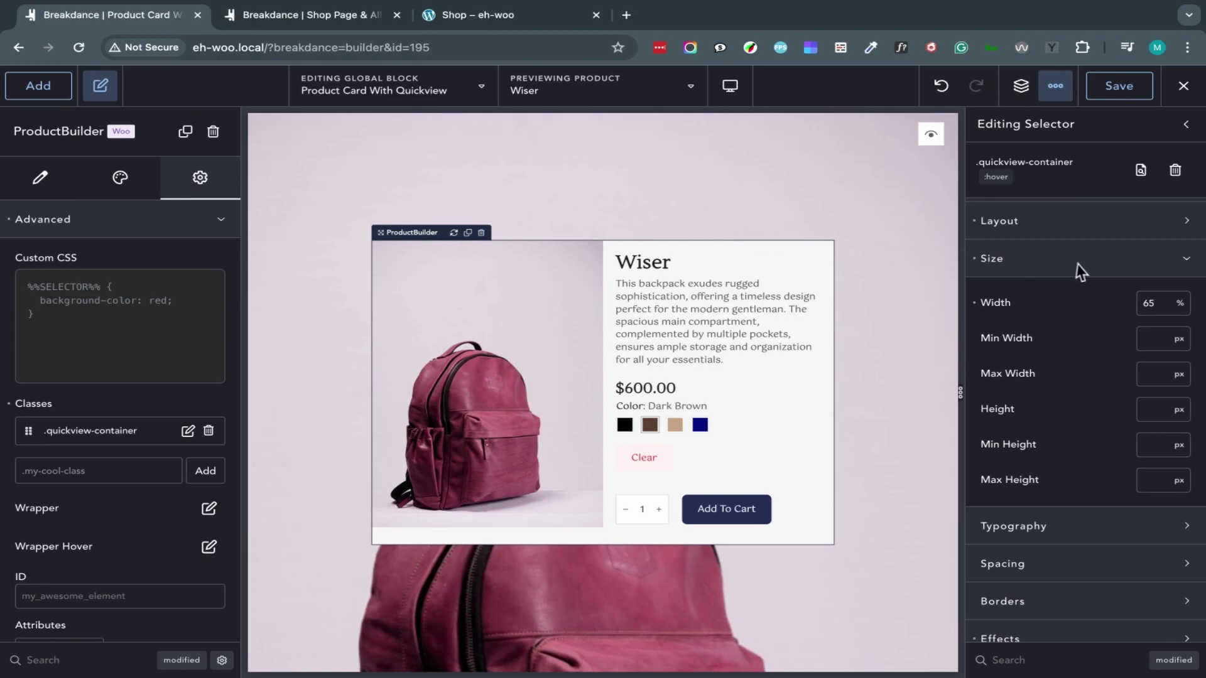
pyautogui.click(1067, 259)
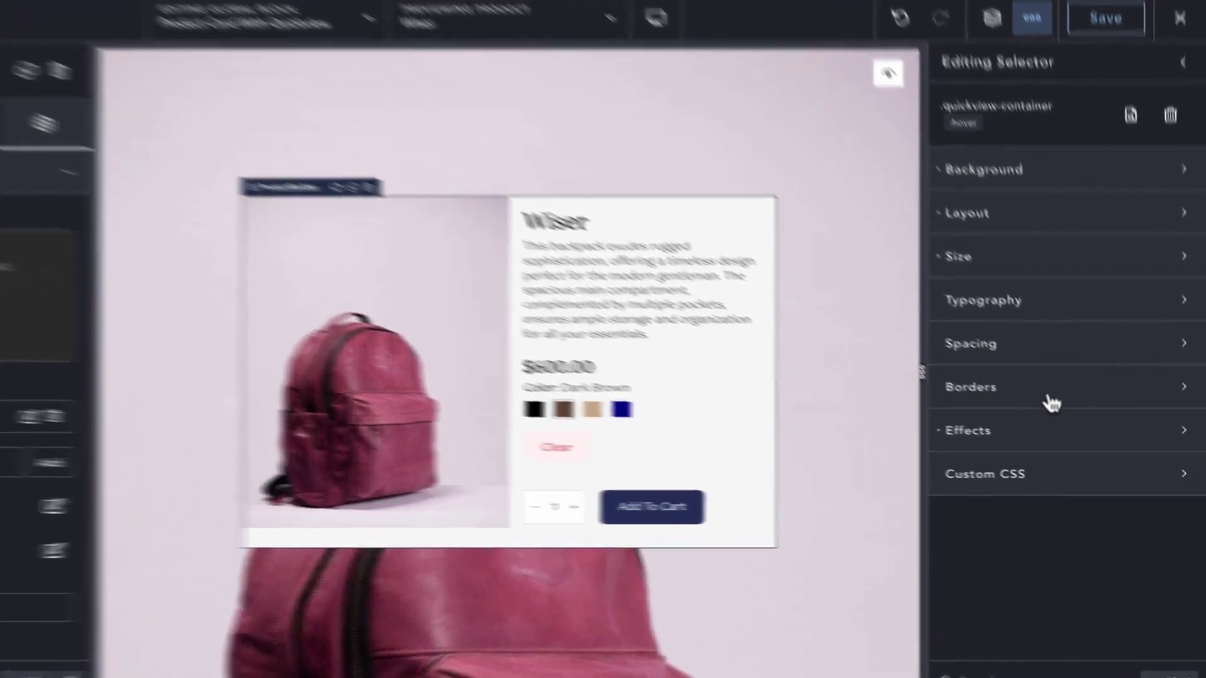
# Step: Set the .quickview-container opacity to 0 under Effects
pyautogui.click(1077, 442)
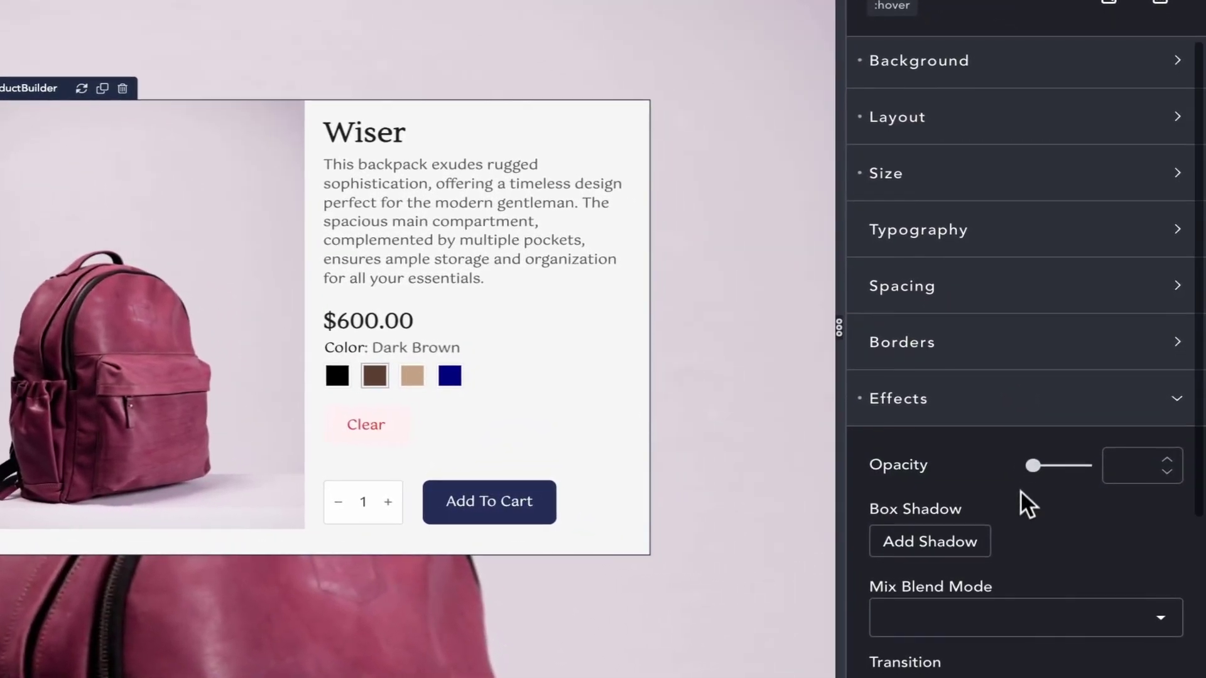
pyautogui.scroll(-3, 1085, 510)
pyautogui.click(1131, 230)
pyautogui.write('0')
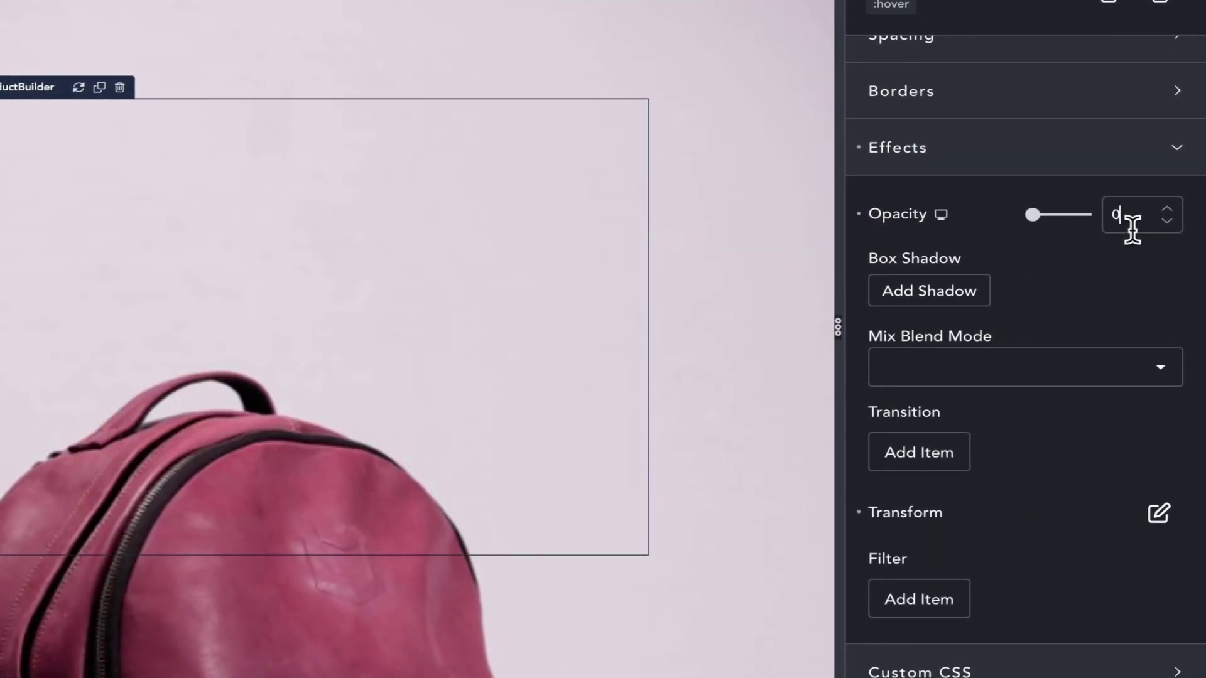
# Step: Add an ease-out transition to the container and save the global block
pyautogui.click(943, 453)
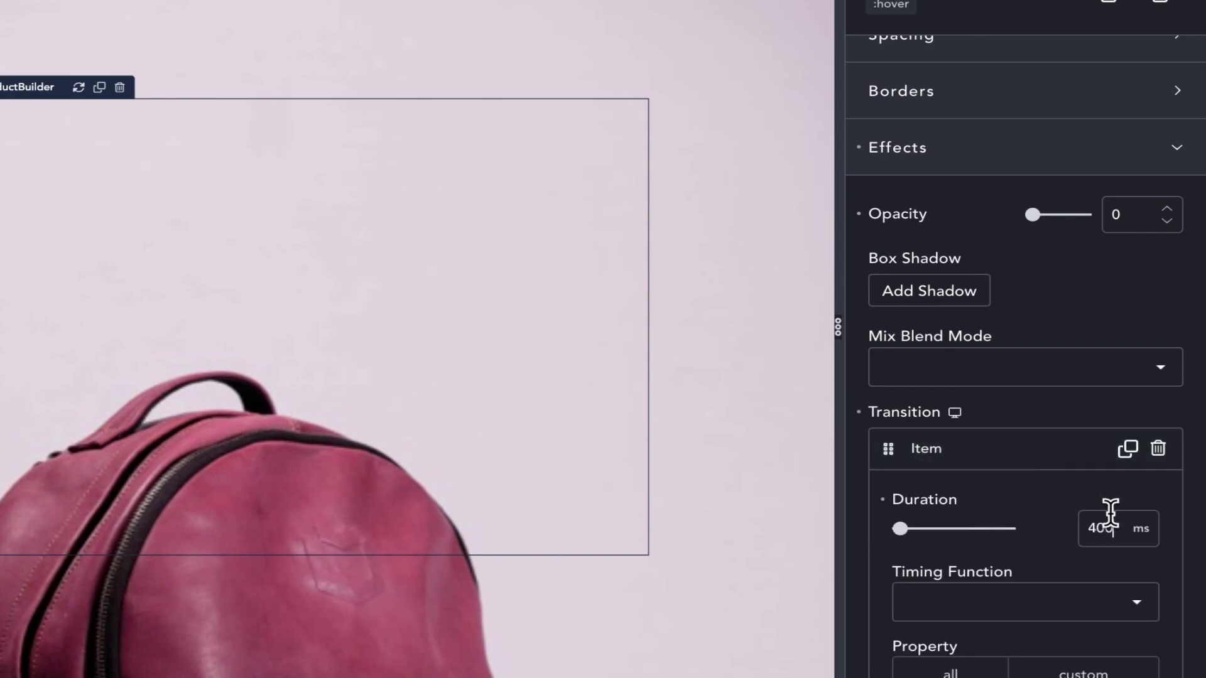
pyautogui.click(1026, 600)
pyautogui.click(988, 615)
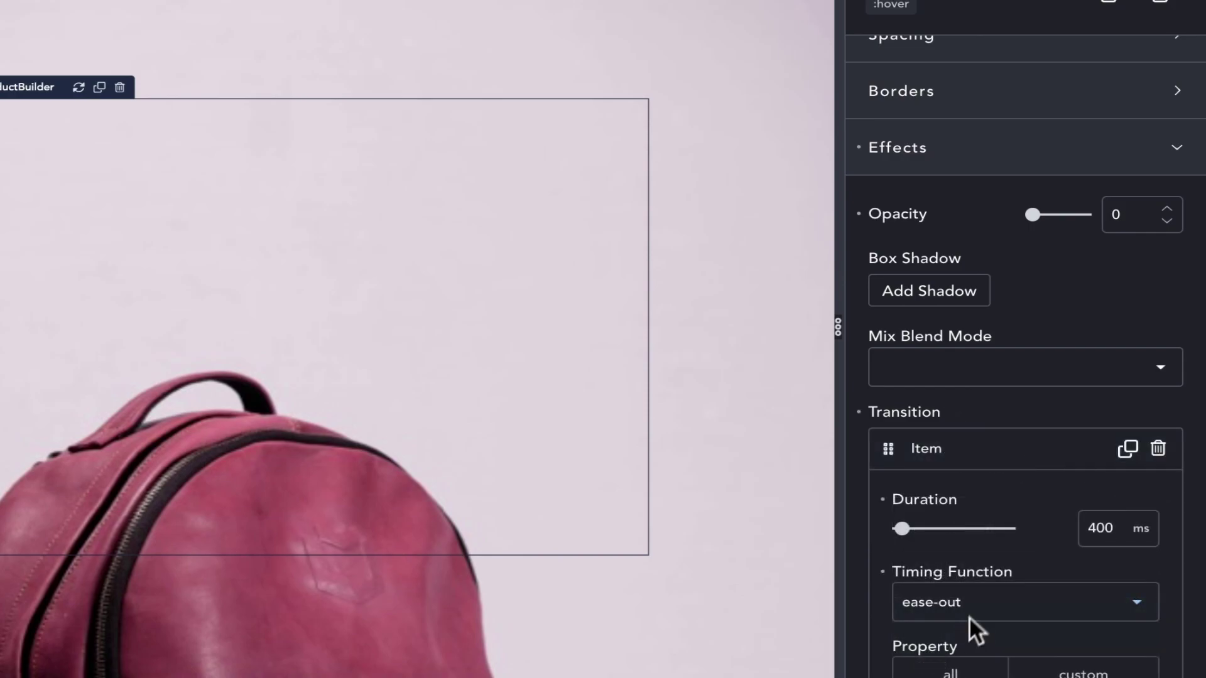
pyautogui.click(1018, 148)
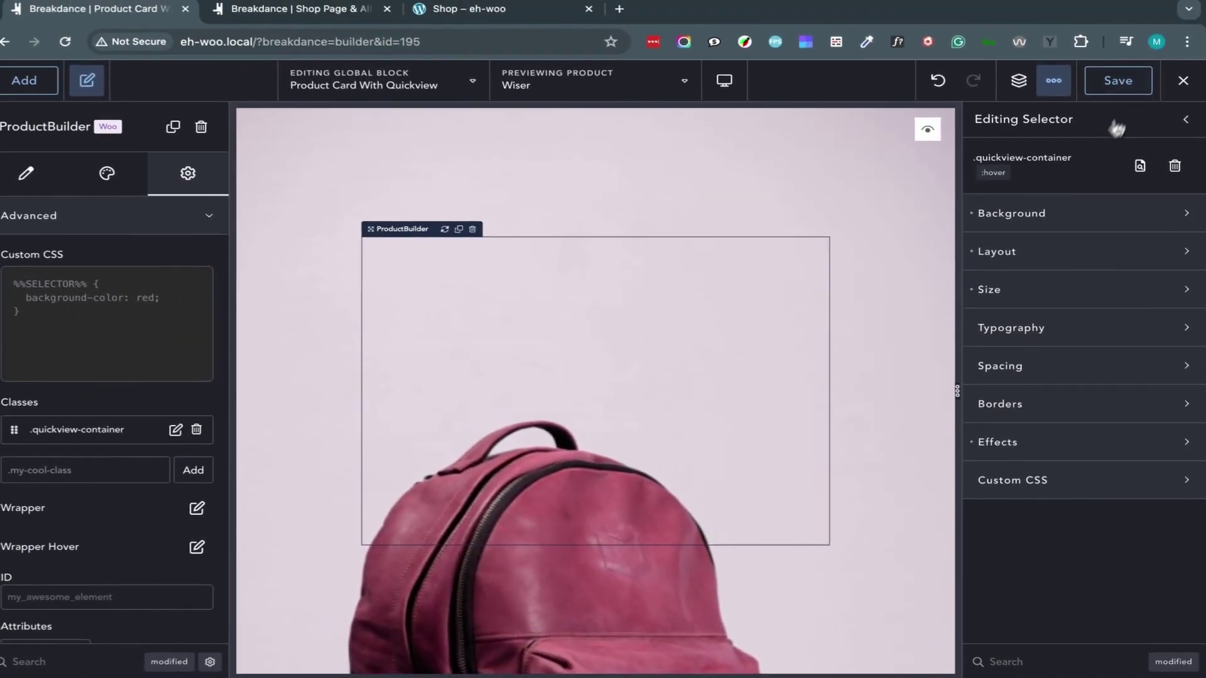
pyautogui.click(1127, 91)
# Step: Add a new .quickview-container--visible selector
pyautogui.click(1181, 124)
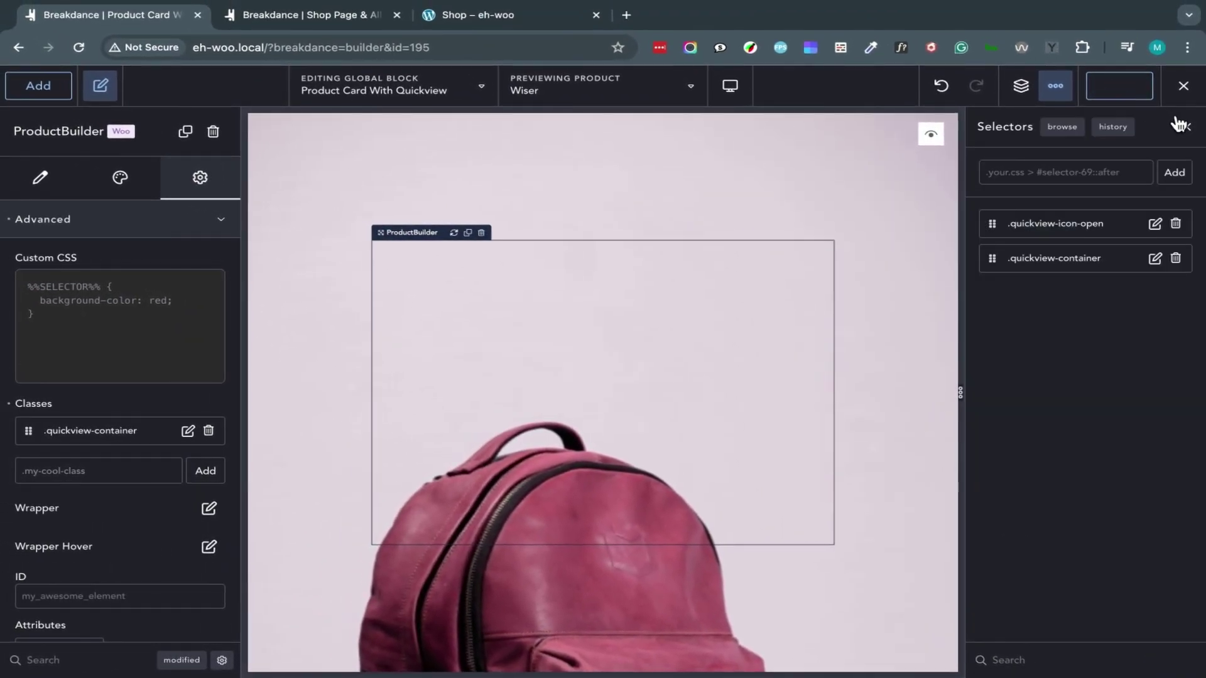
pyautogui.click(1041, 164)
pyautogui.write('quickview-container--visible')
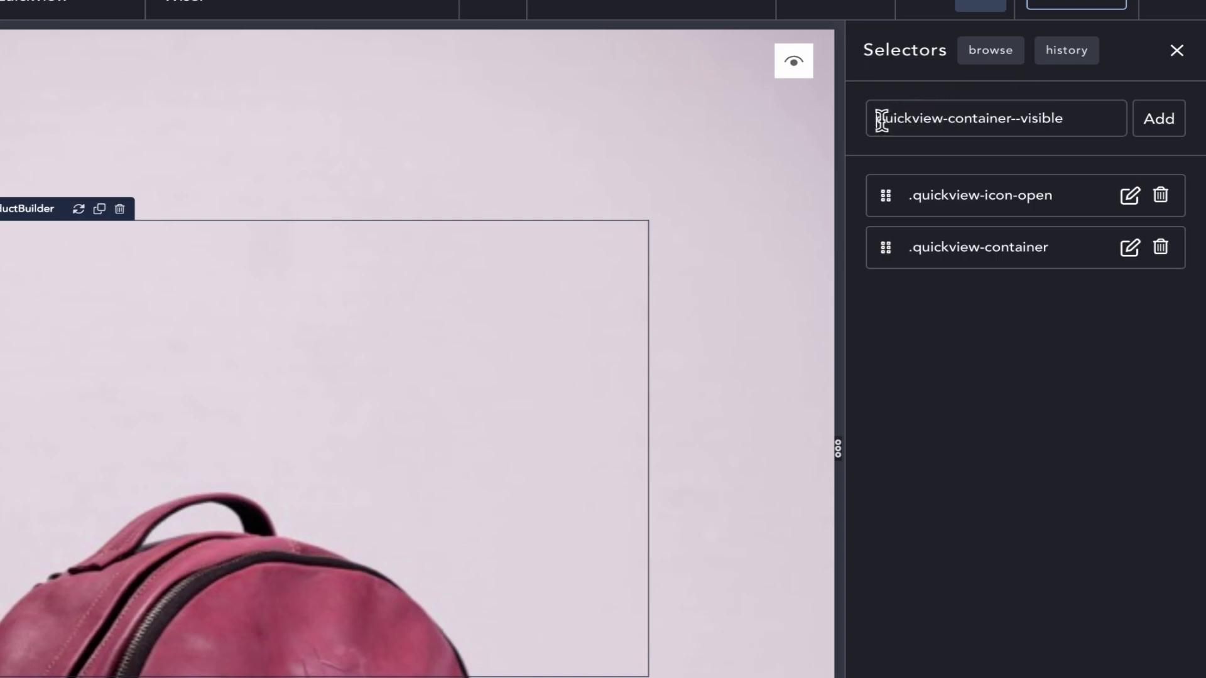
pyautogui.click(1158, 120)
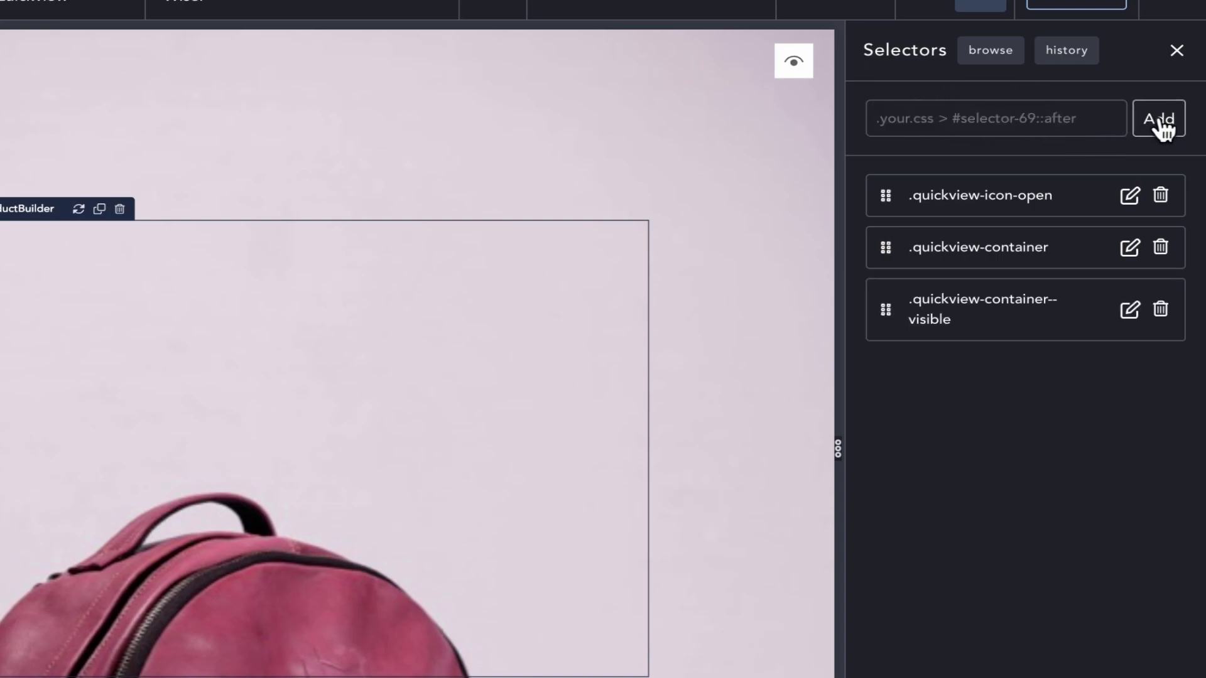
# Step: Set the .quickview-container--visible selector's opacity to 1 and save
pyautogui.click(1131, 311)
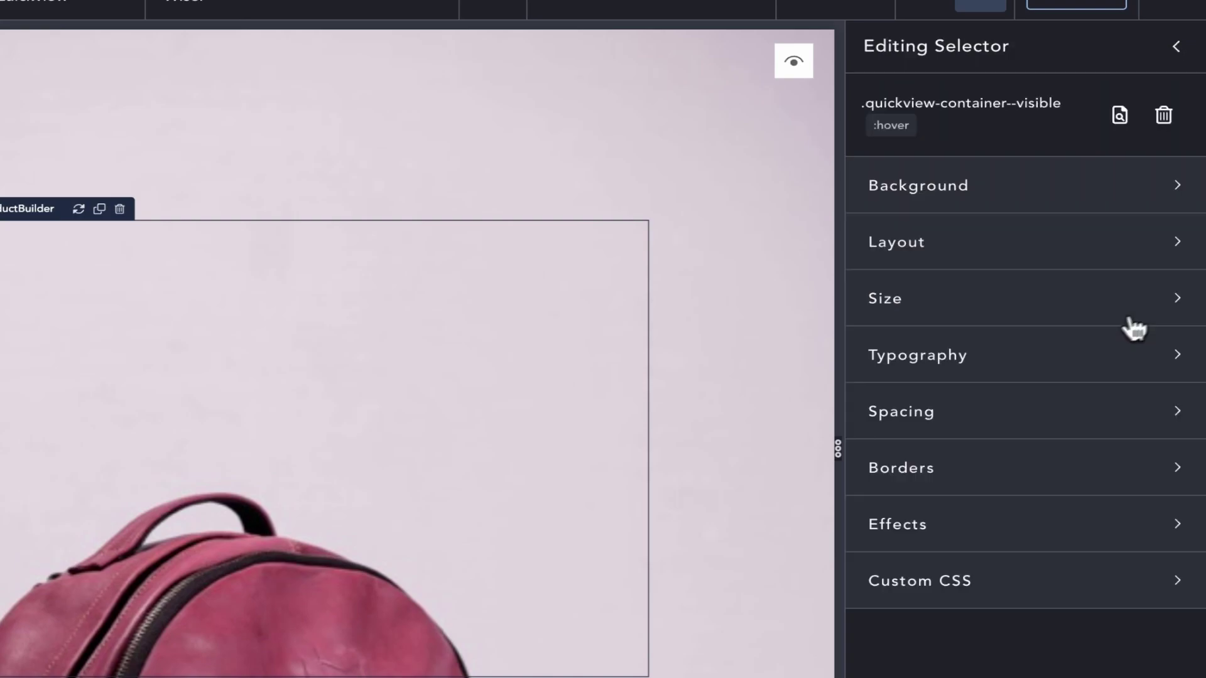
pyautogui.click(1039, 518)
pyautogui.click(1121, 574)
pyautogui.write('1')
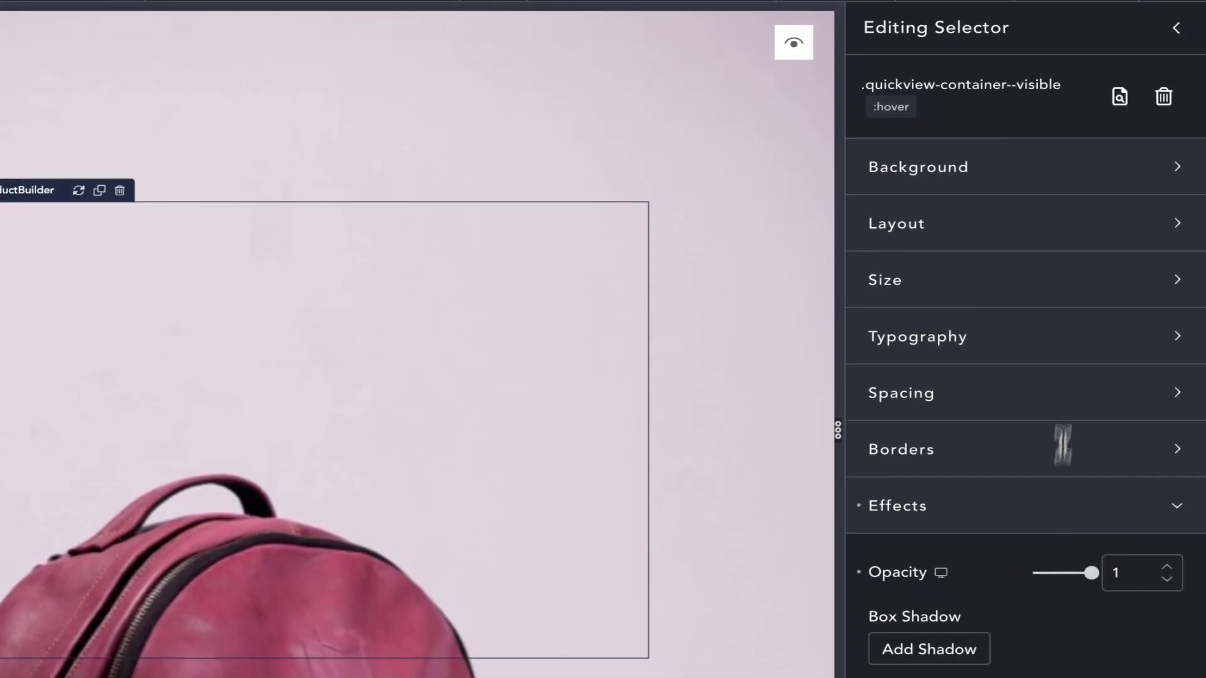
pyautogui.click(1127, 91)
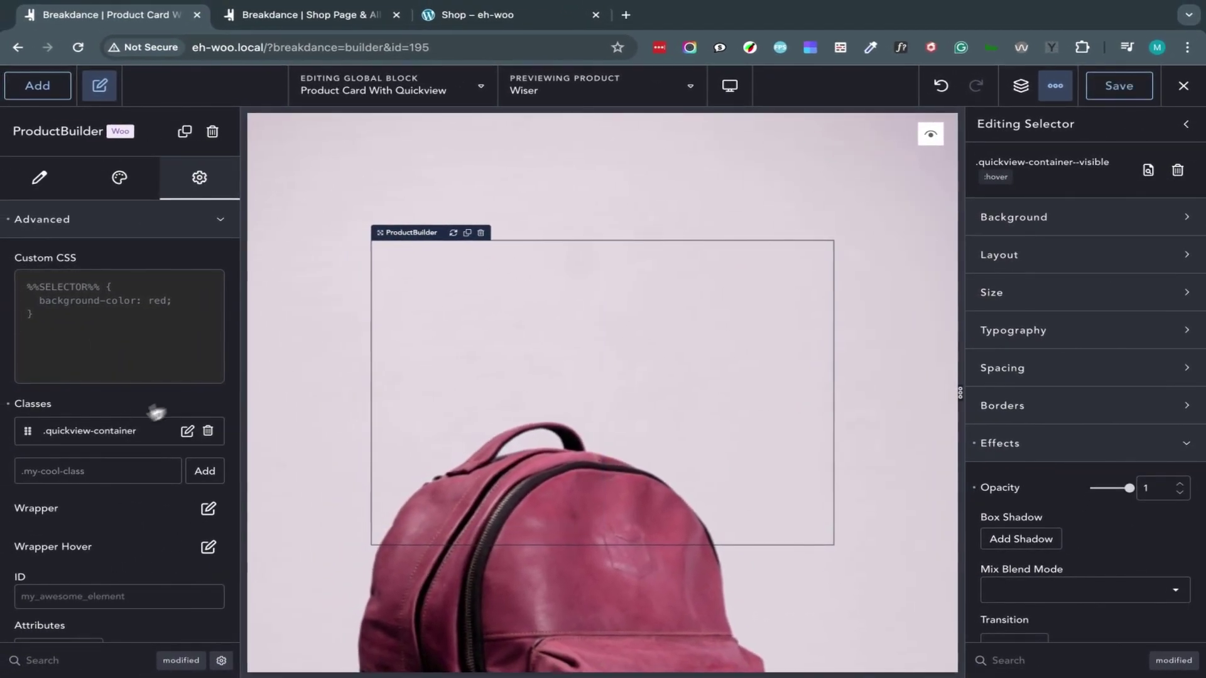
# Step: Preview the visible class on the quickview card, then remove it and select the eye icon
pyautogui.click(23, 496)
pyautogui.click(113, 563)
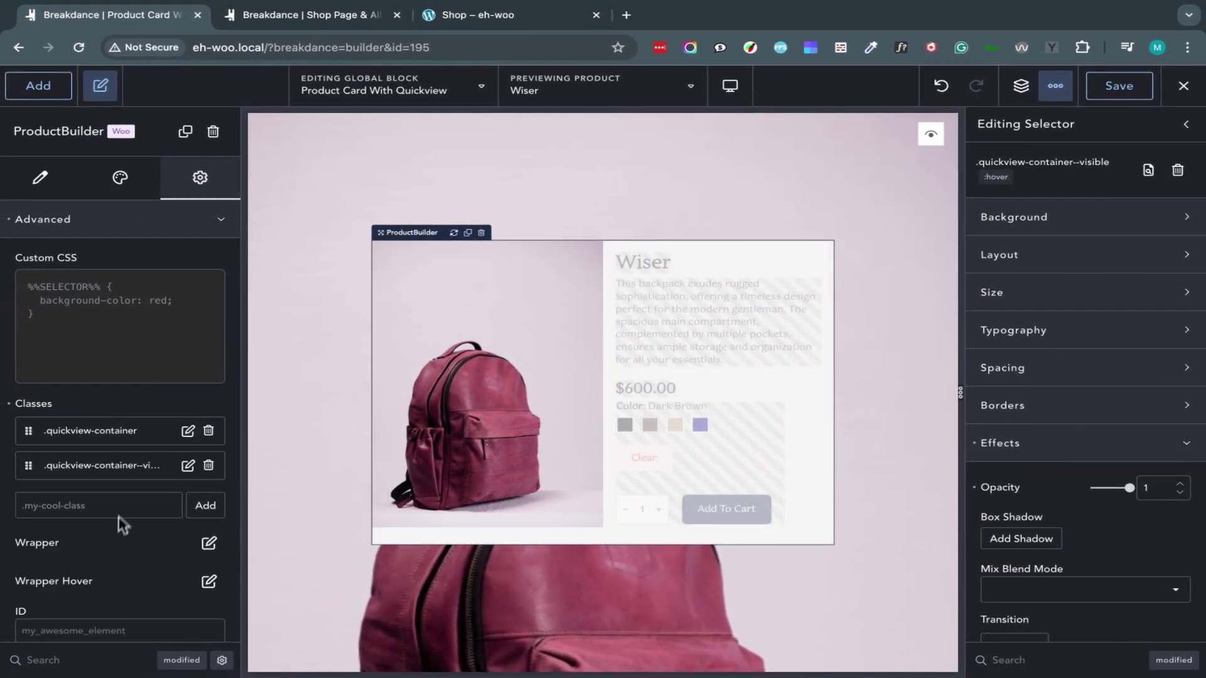
pyautogui.click(209, 466)
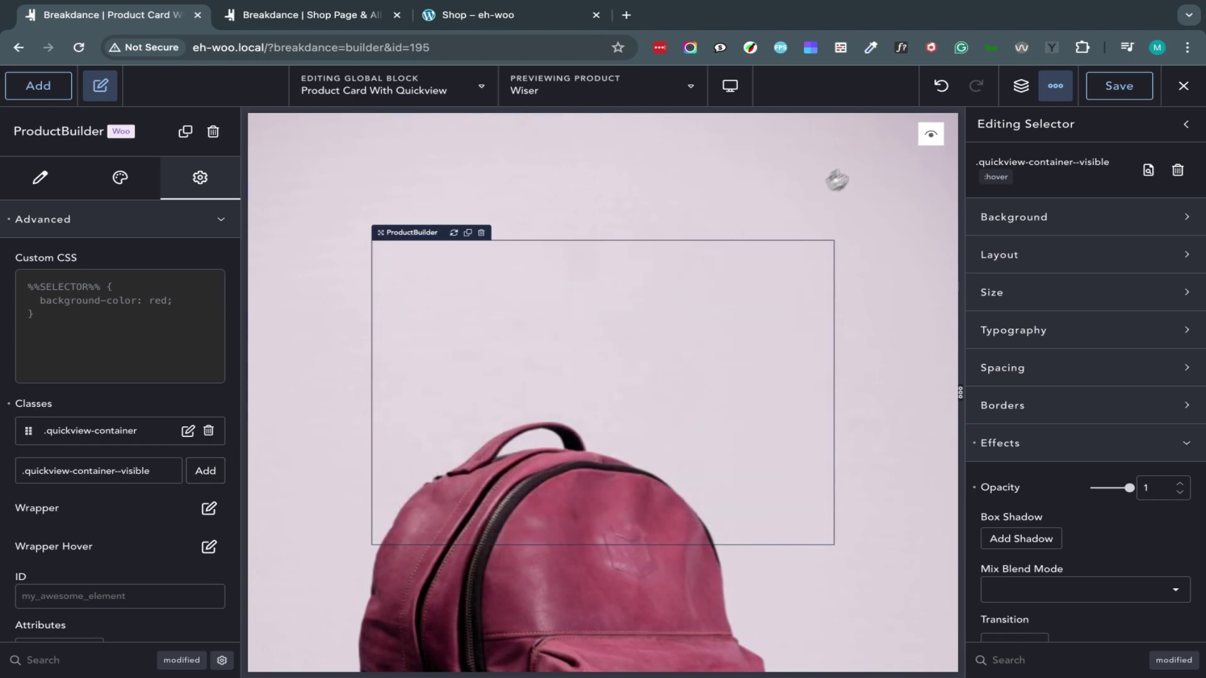
pyautogui.click(927, 140)
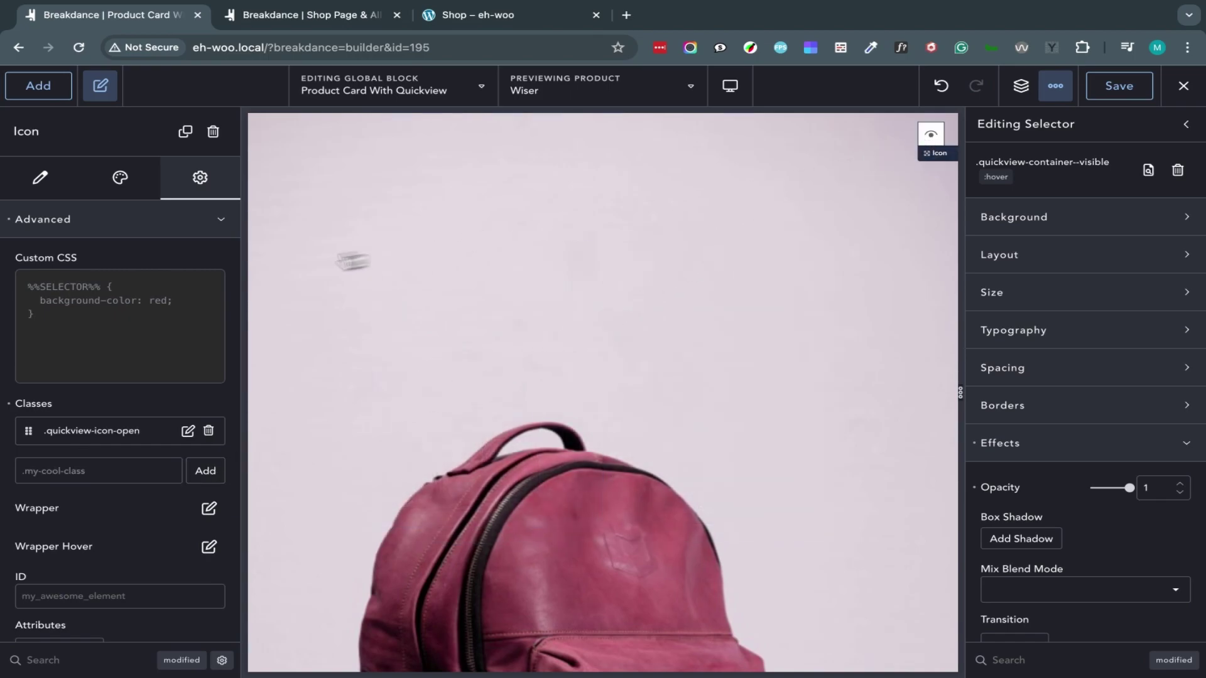
# Step: Add an Elements Hive Pro interaction to the eye icon triggered by Self on Click
pyautogui.click(157, 219)
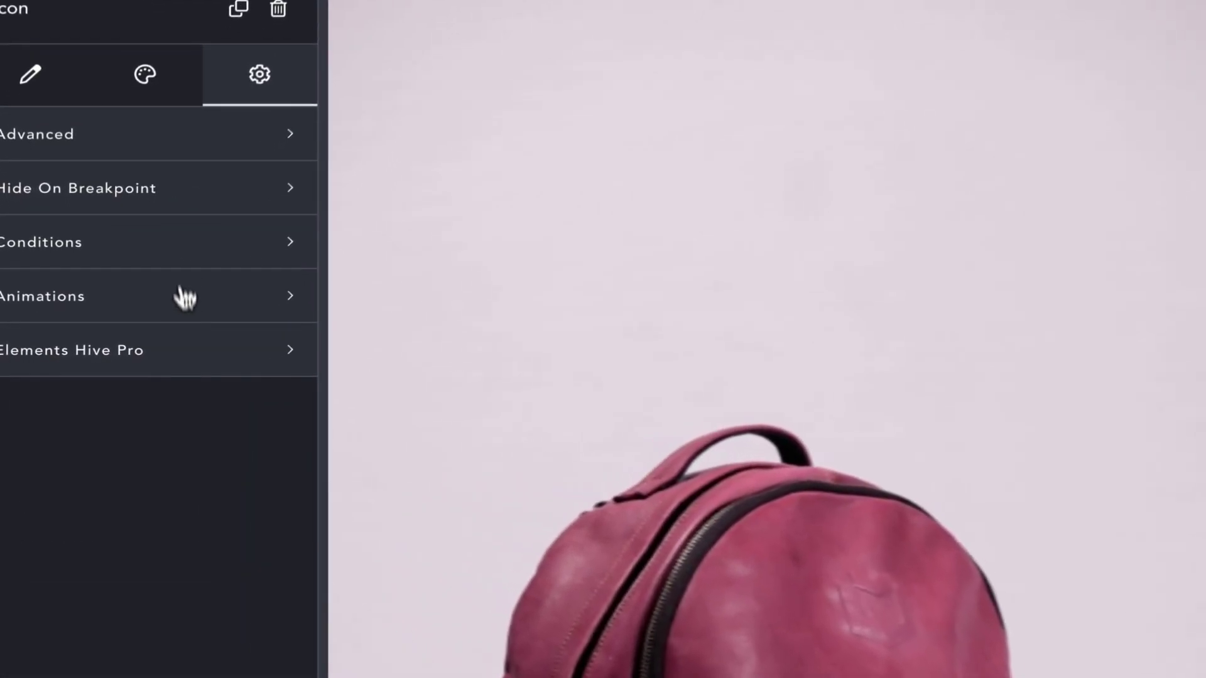
pyautogui.click(193, 355)
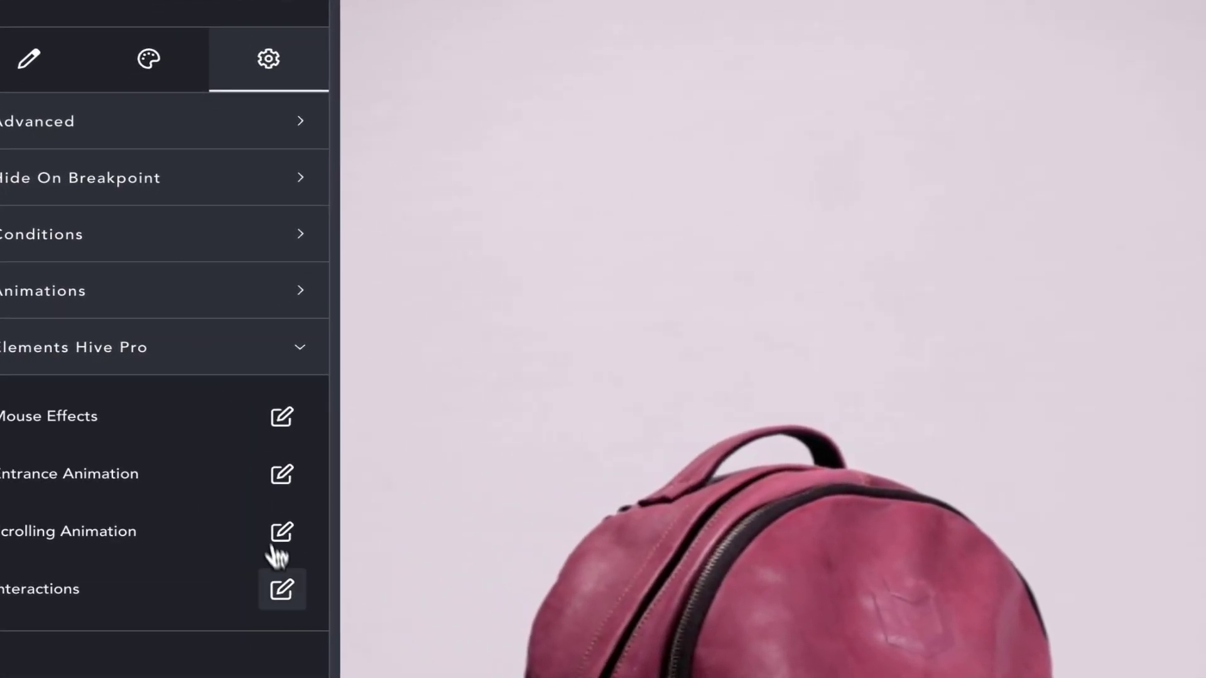
pyautogui.click(274, 582)
pyautogui.click(634, 395)
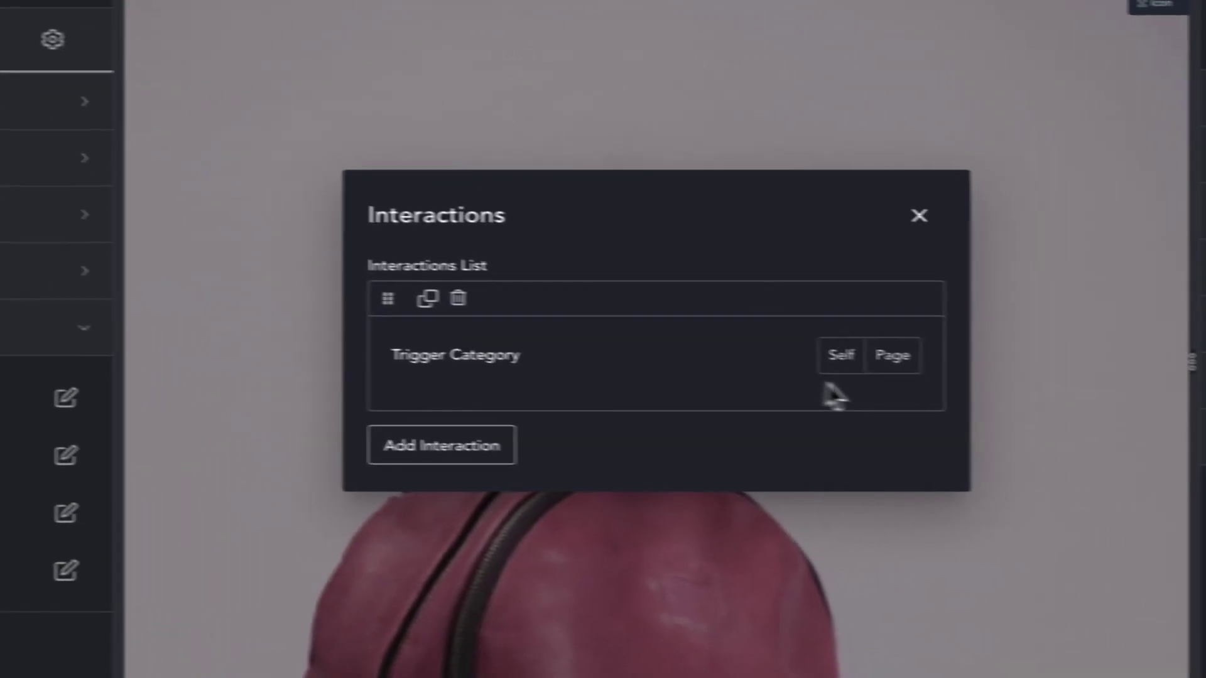
pyautogui.click(1058, 375)
pyautogui.click(711, 317)
pyautogui.click(668, 342)
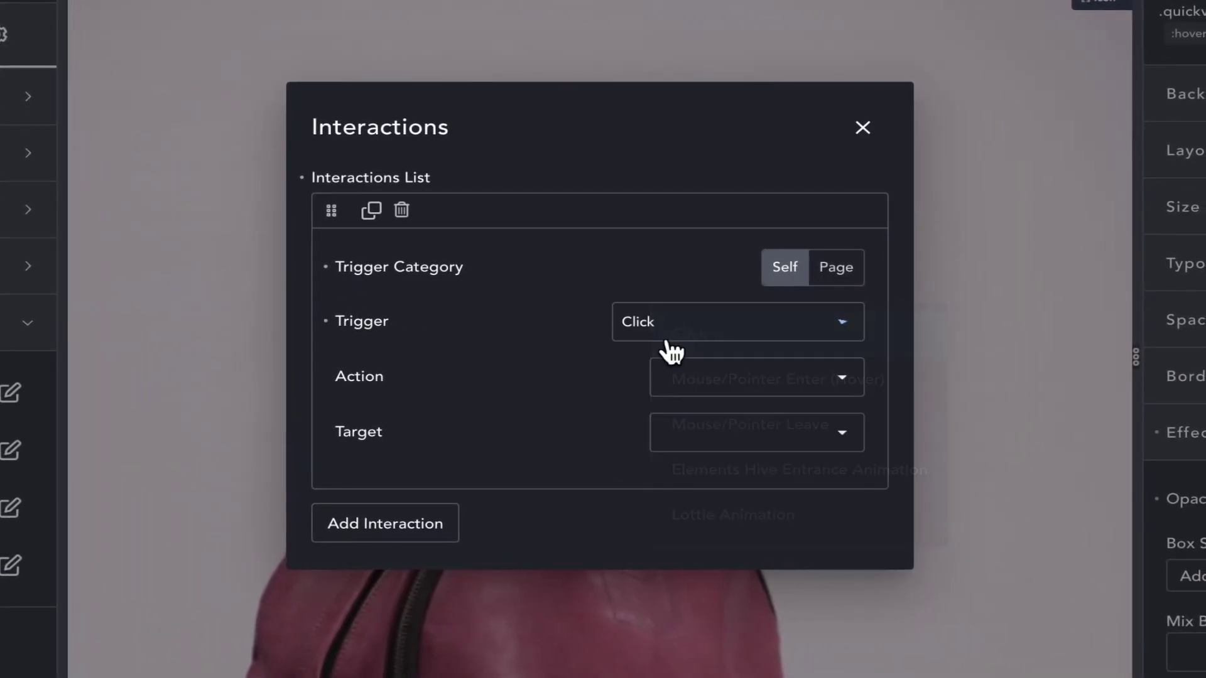
# Step: Make it remove the class quickview-container--visible from CSS selector .quickview-container
pyautogui.click(697, 364)
pyautogui.click(734, 439)
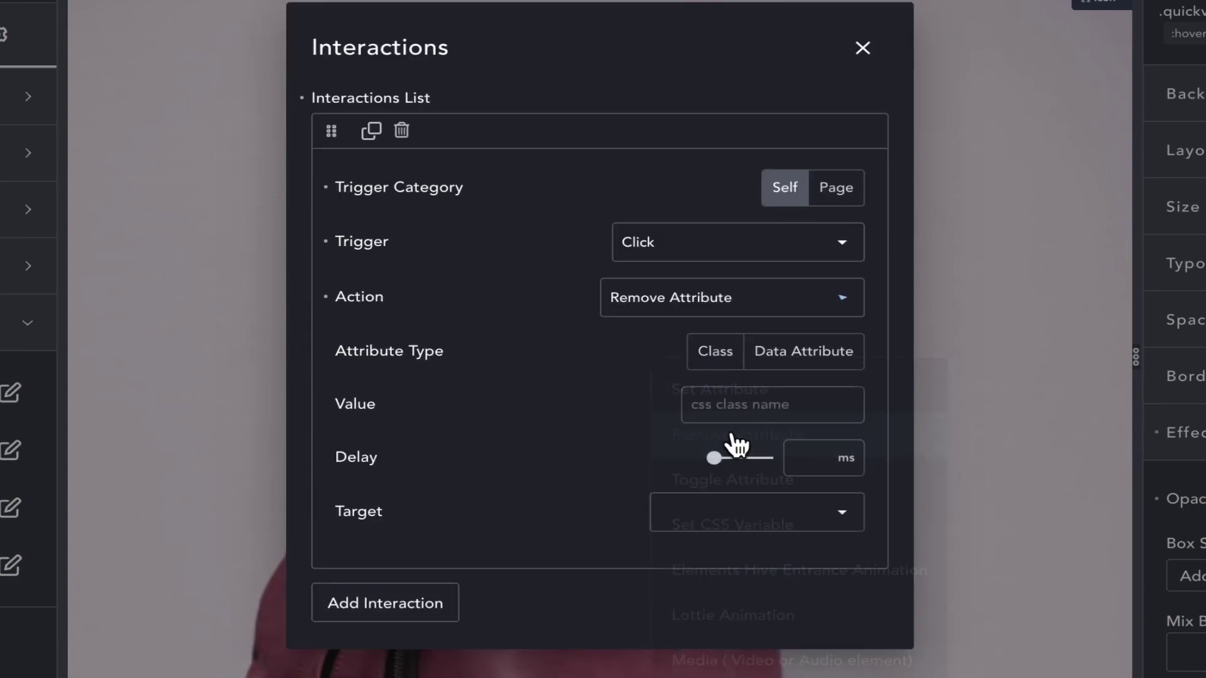
pyautogui.click(719, 373)
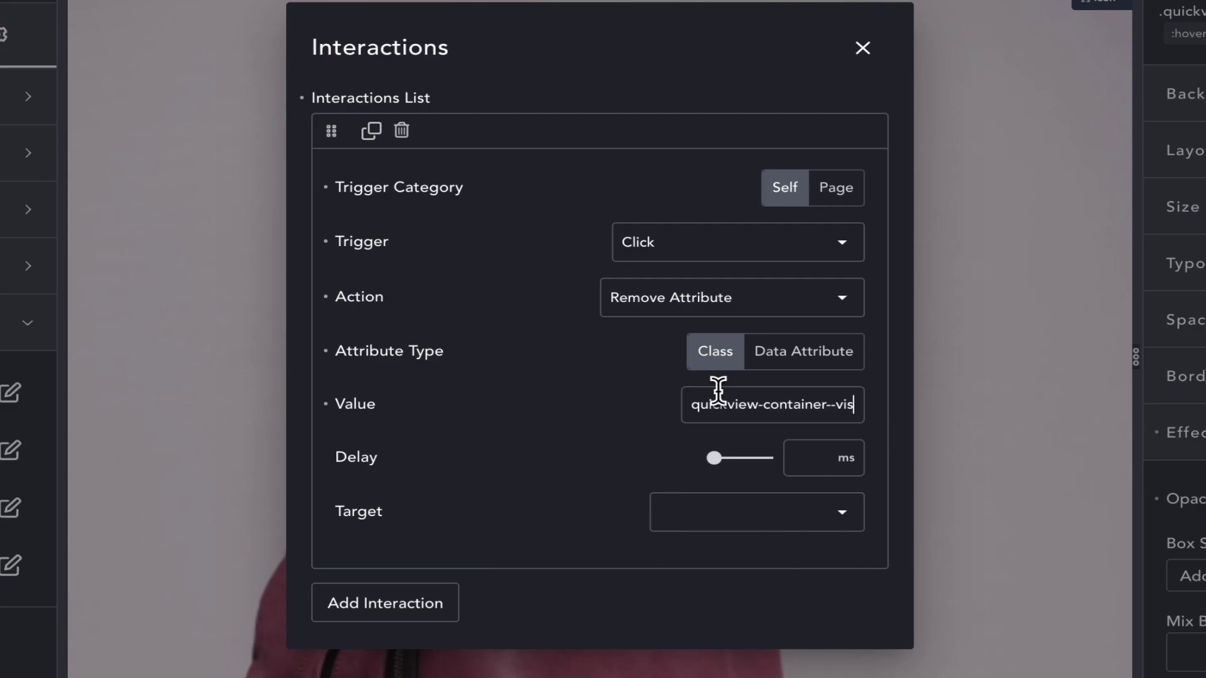
pyautogui.write('ible')
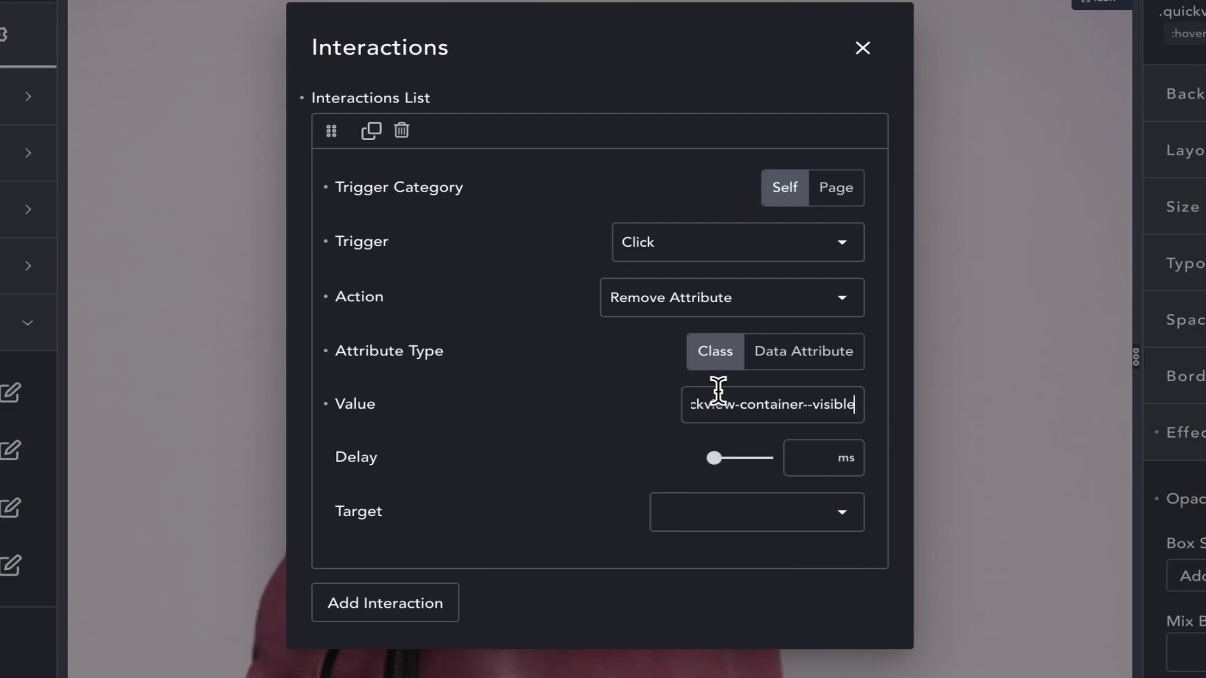
pyautogui.click(723, 506)
pyautogui.click(678, 604)
pyautogui.click(733, 551)
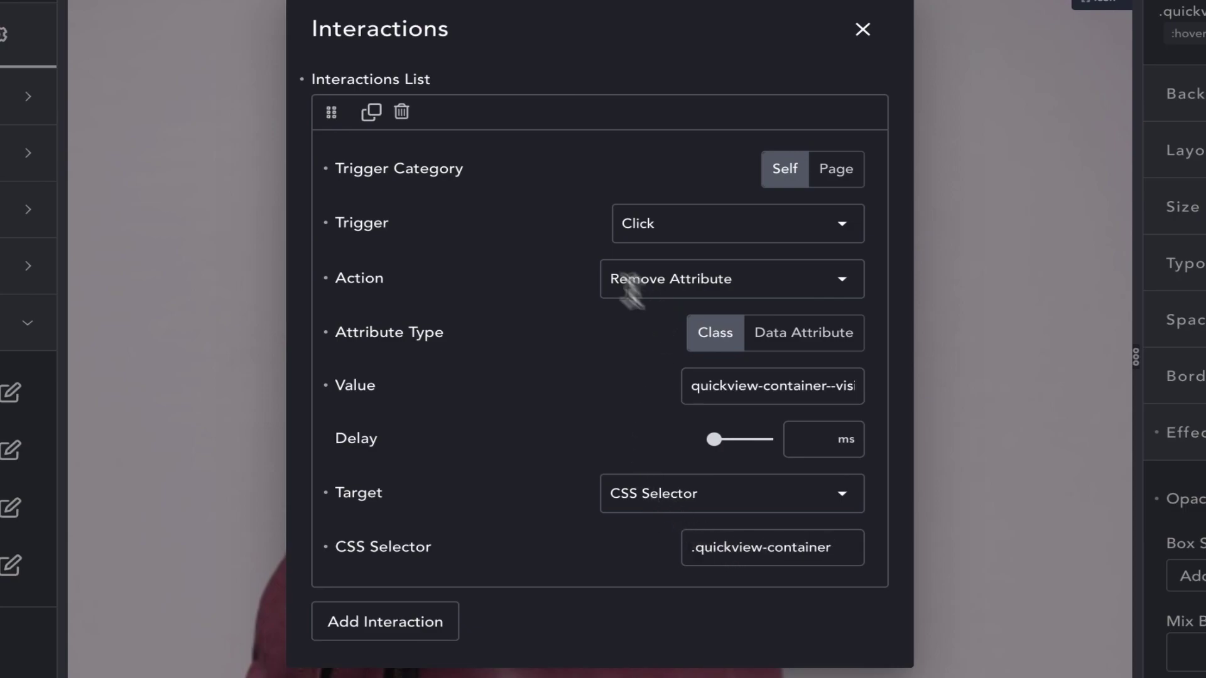
# Step: Duplicate the interaction as Set Attribute targeting '%%SELECTOR%% ~ .quickview-container'
pyautogui.click(371, 112)
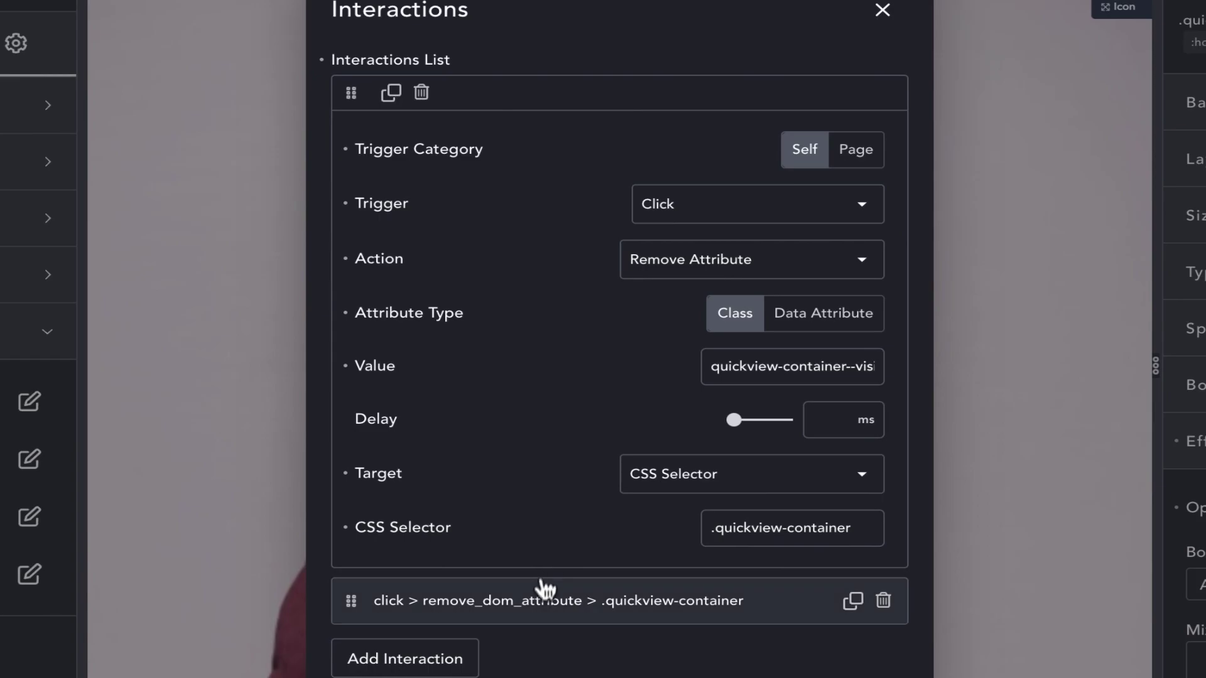
pyautogui.click(542, 603)
pyautogui.click(694, 323)
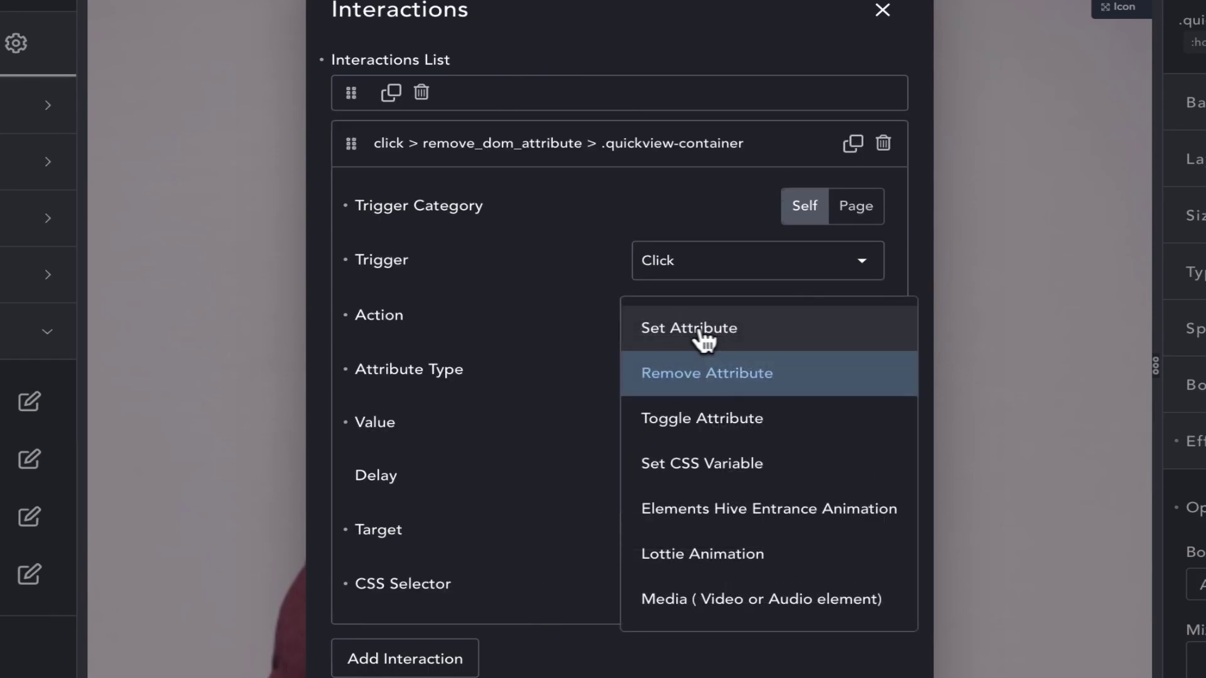
pyautogui.click(659, 329)
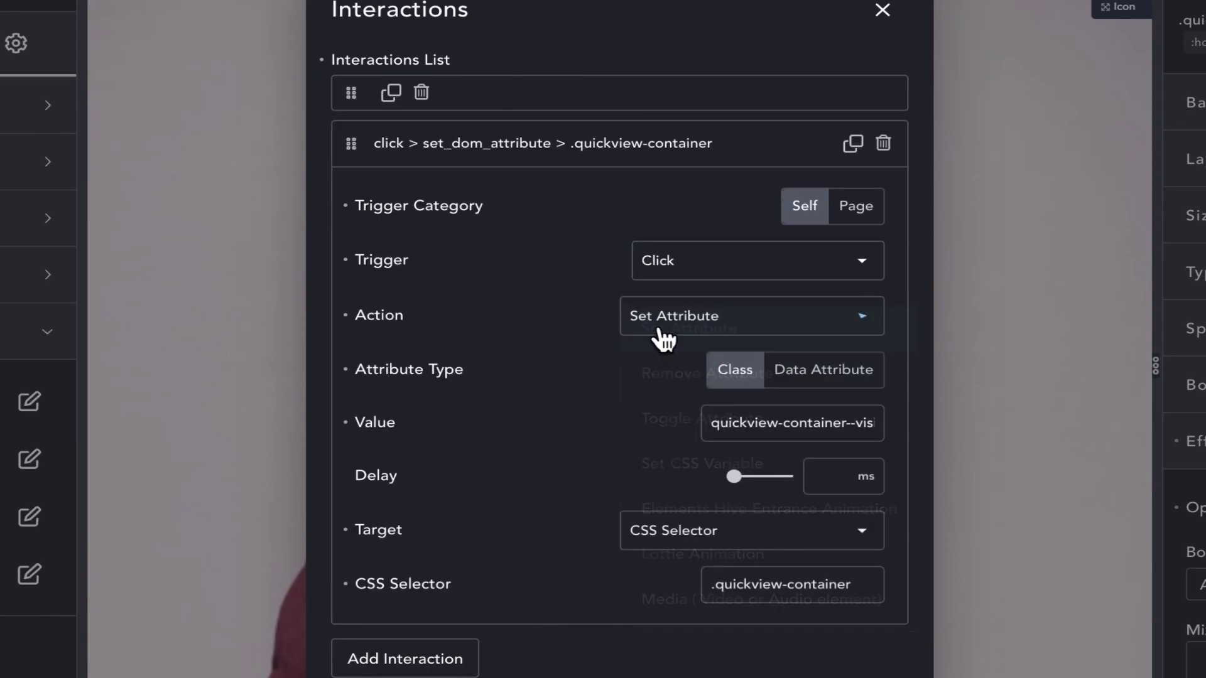
pyautogui.click(703, 590)
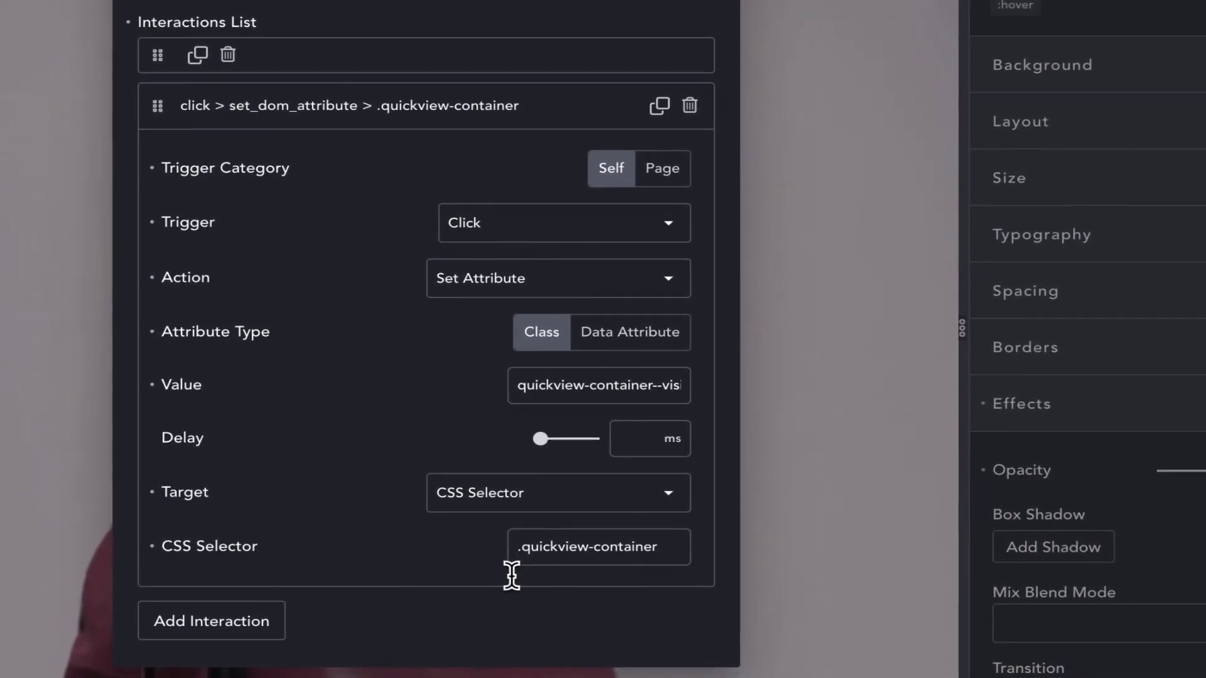
pyautogui.write('%%SE')
pyautogui.write('LECTOR')
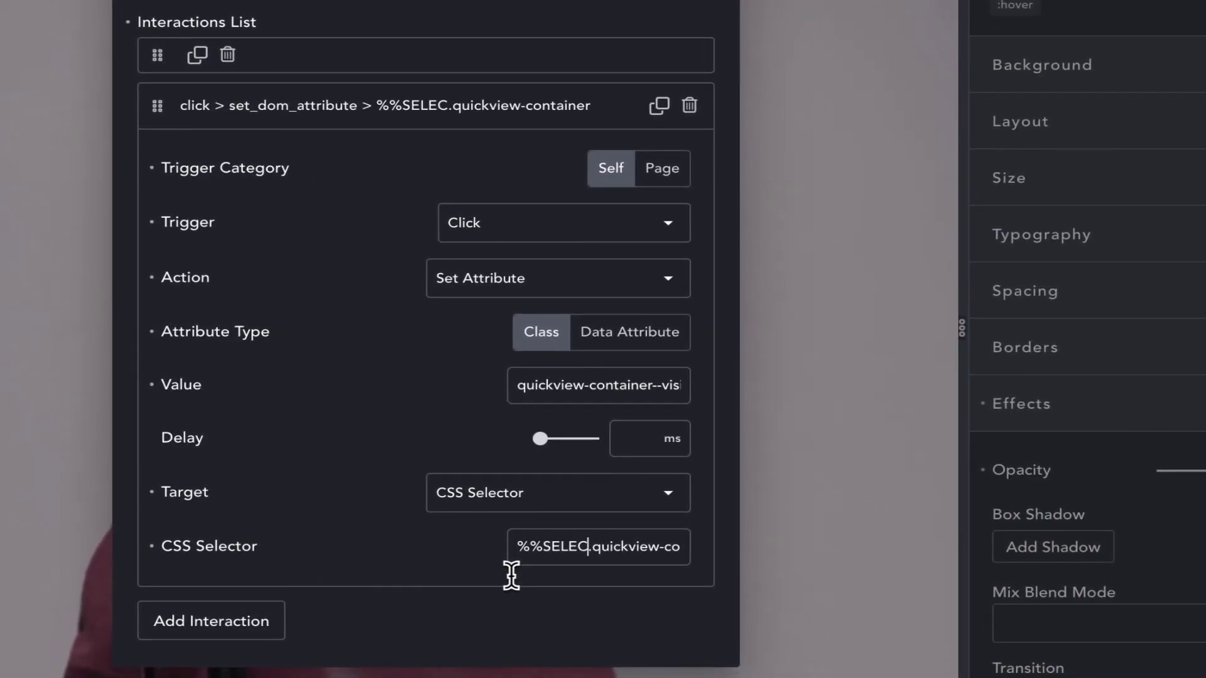
pyautogui.write('%%')
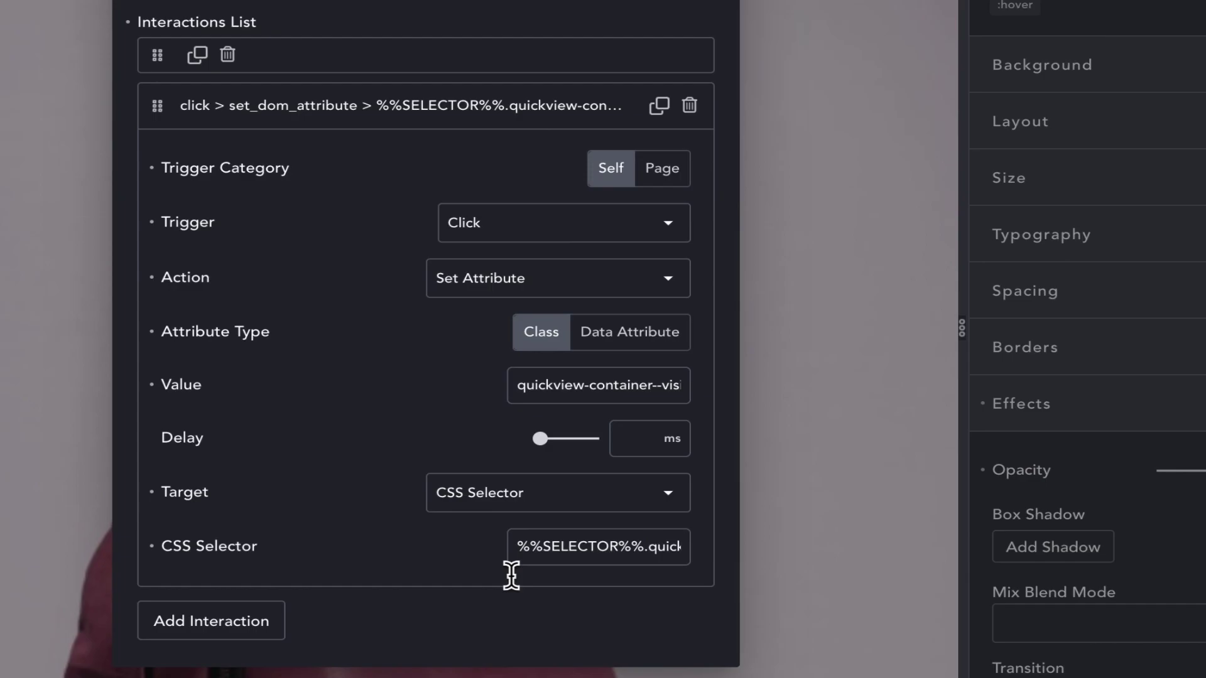
pyautogui.write(' ~')
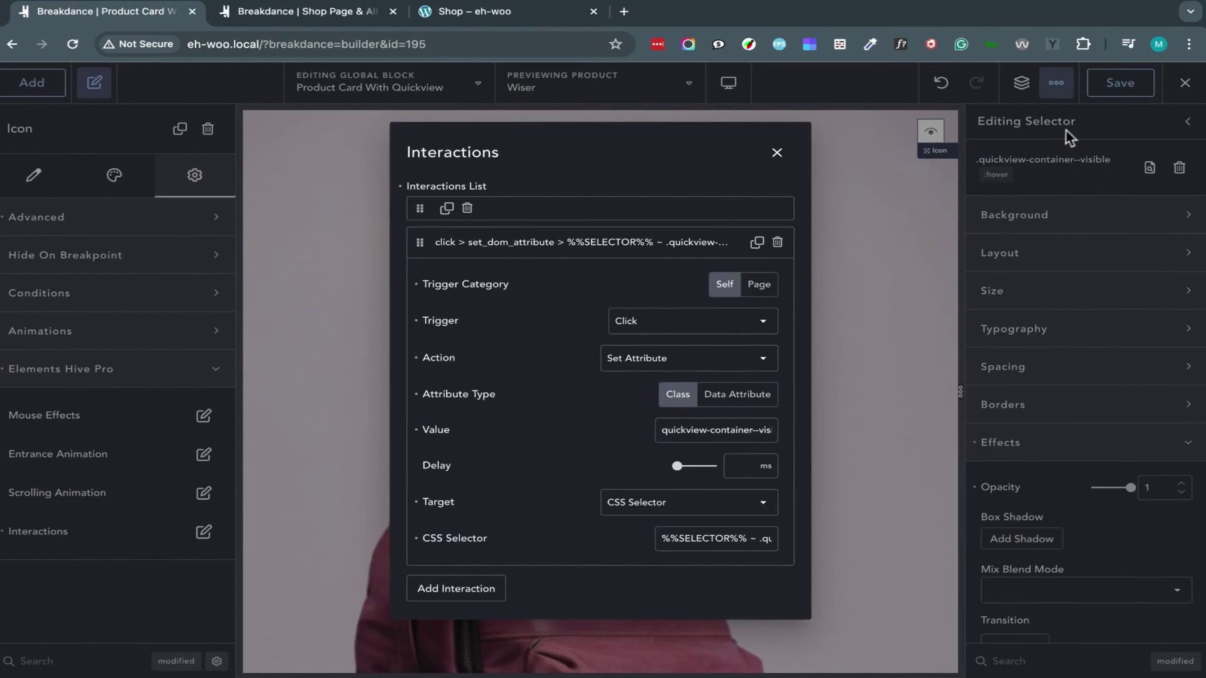
# Step: Close the interactions editor and collapse the block's structure tree
pyautogui.click(1084, 123)
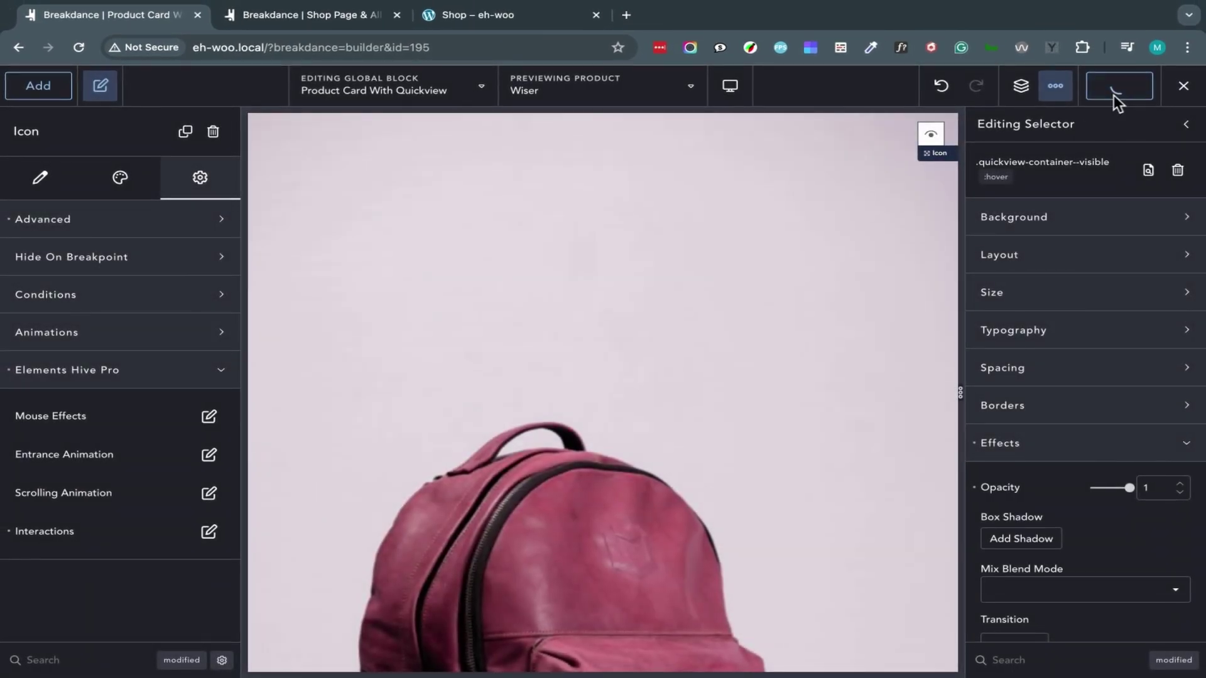
pyautogui.click(1021, 85)
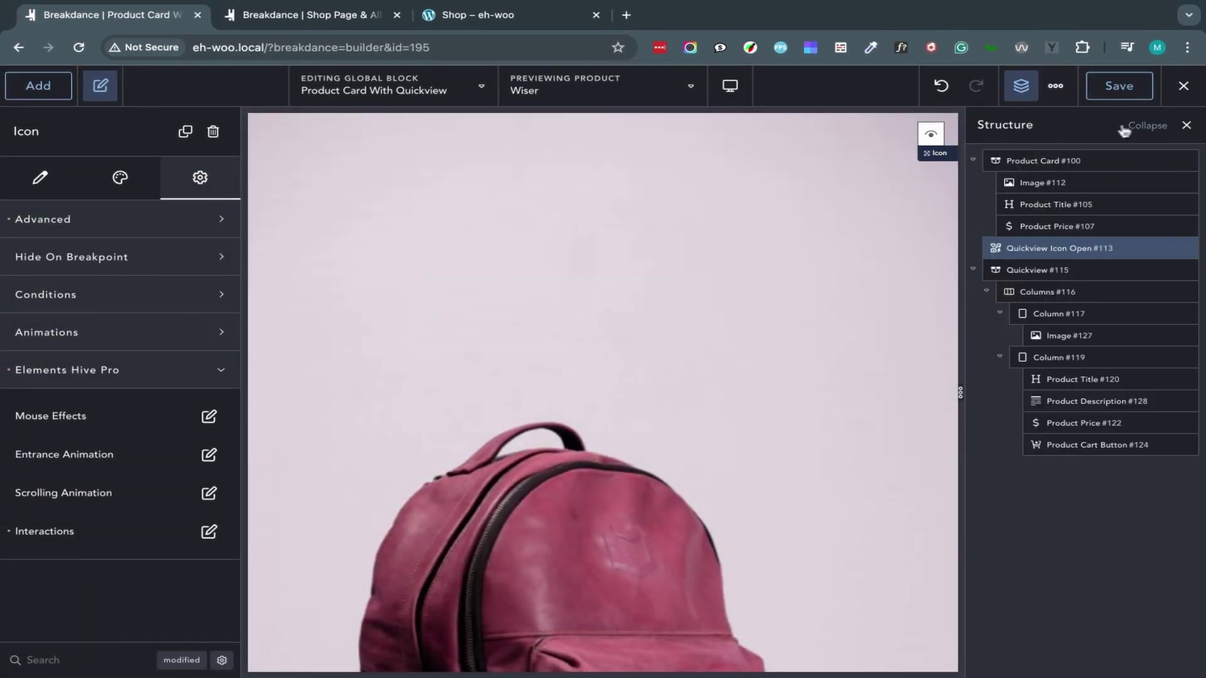
pyautogui.click(1123, 129)
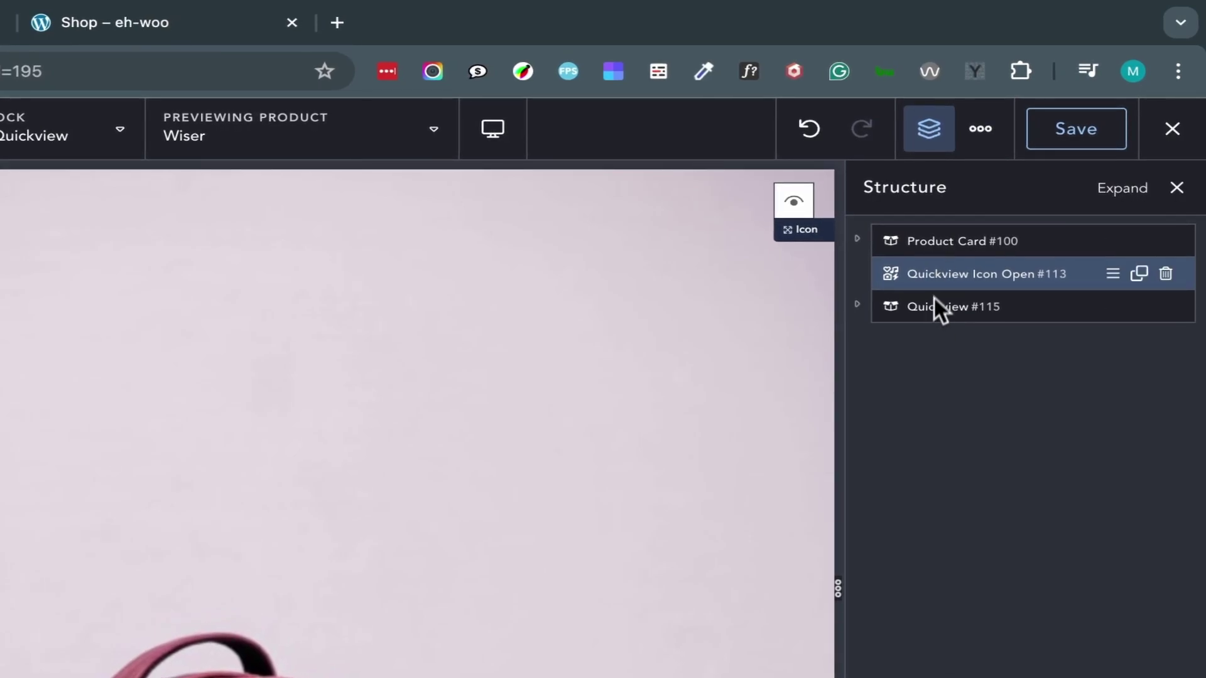
# Step: Save the global block, then reload the Shop – eh-woo page in Chrome
pyautogui.click(1061, 143)
pyautogui.click(115, 22)
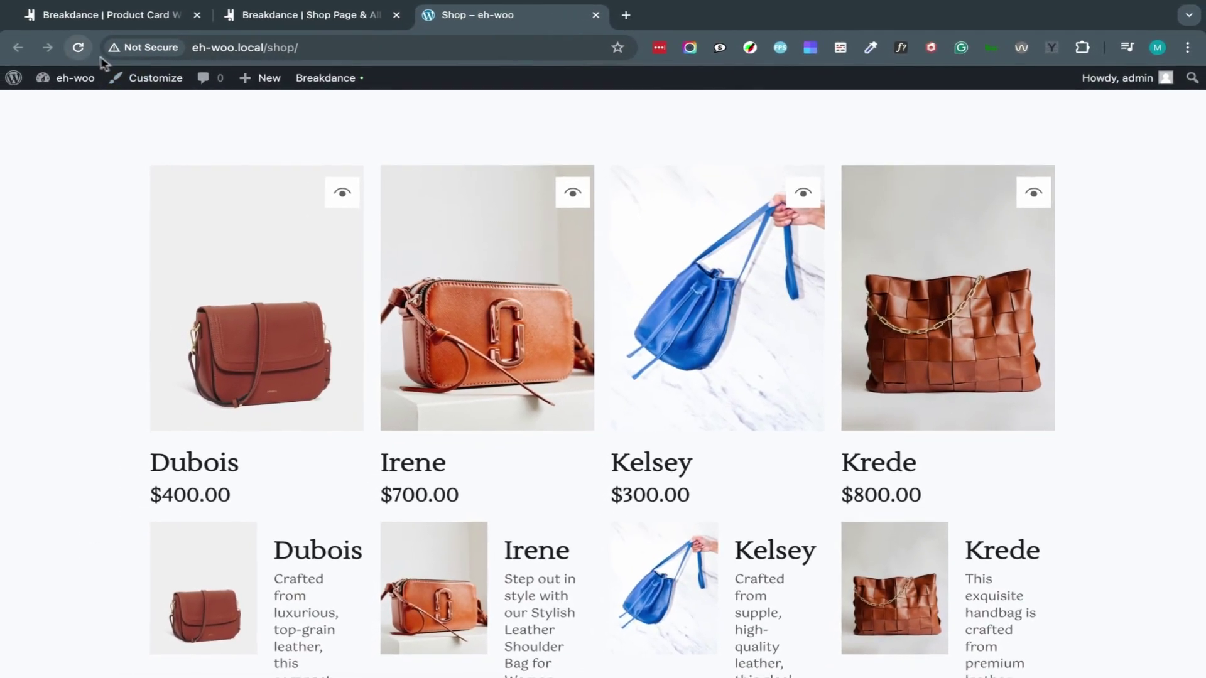
pyautogui.click(81, 51)
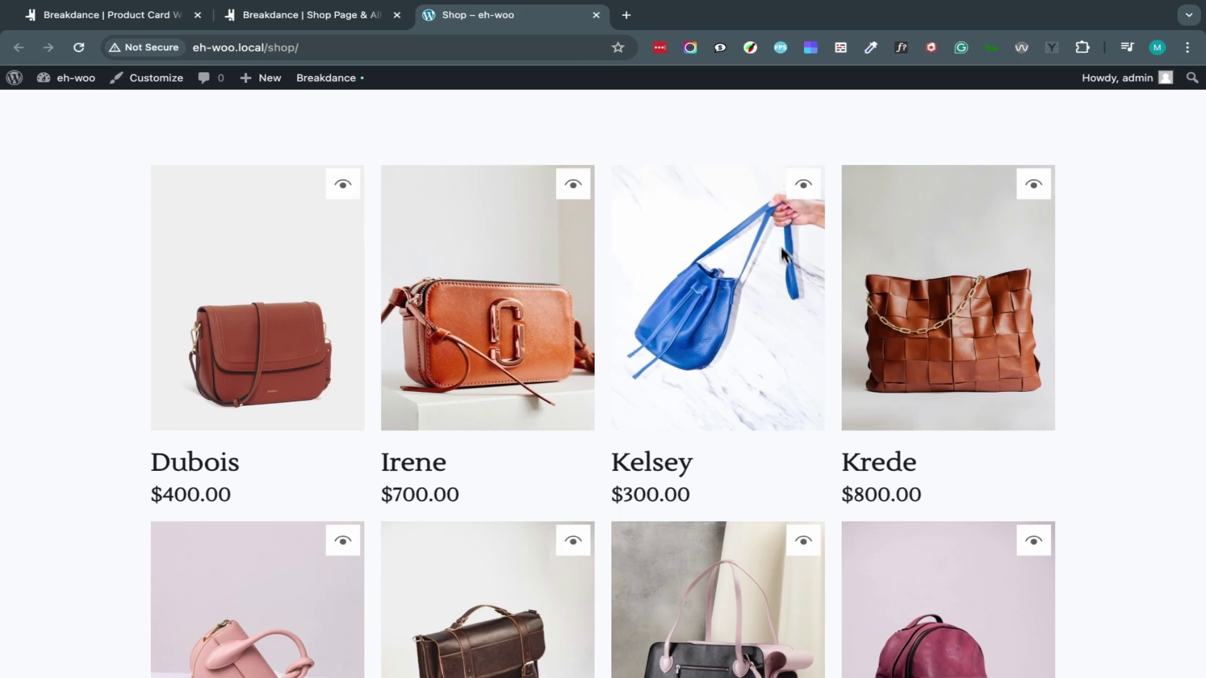
# Step: Inspect the quickview-container div's CSS in DevTools, then open Krede's quick view
pyautogui.hotkey('ctrl', 'shift', 'i')
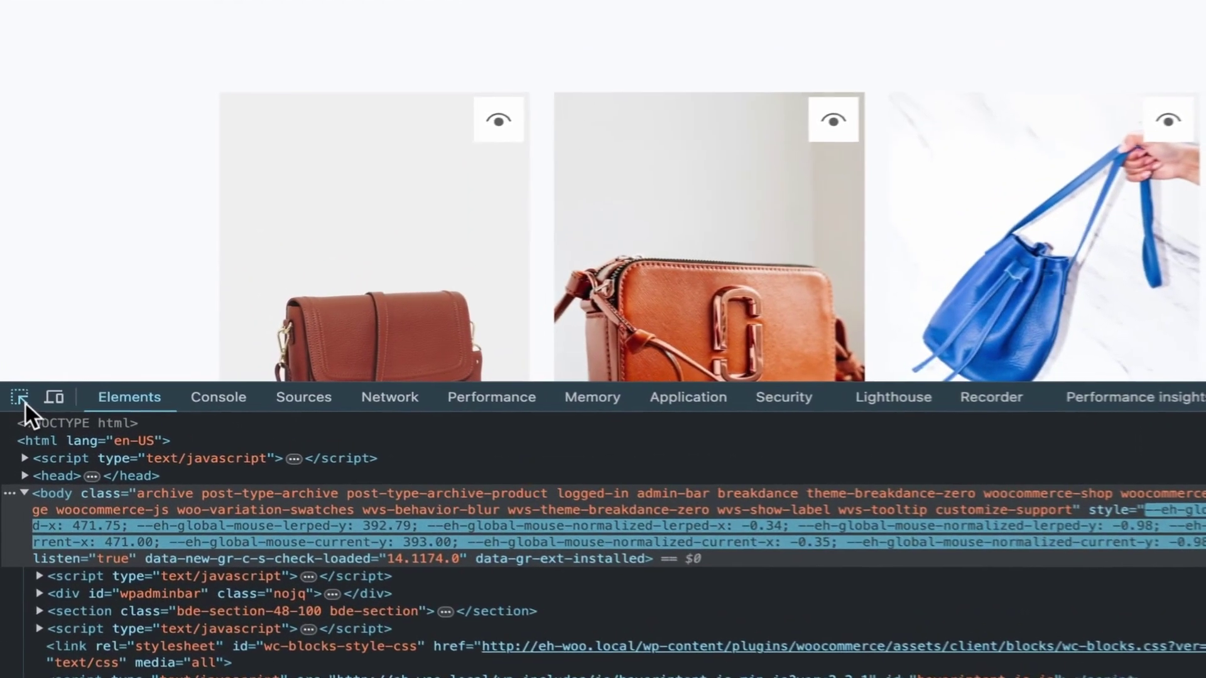
pyautogui.click(14, 380)
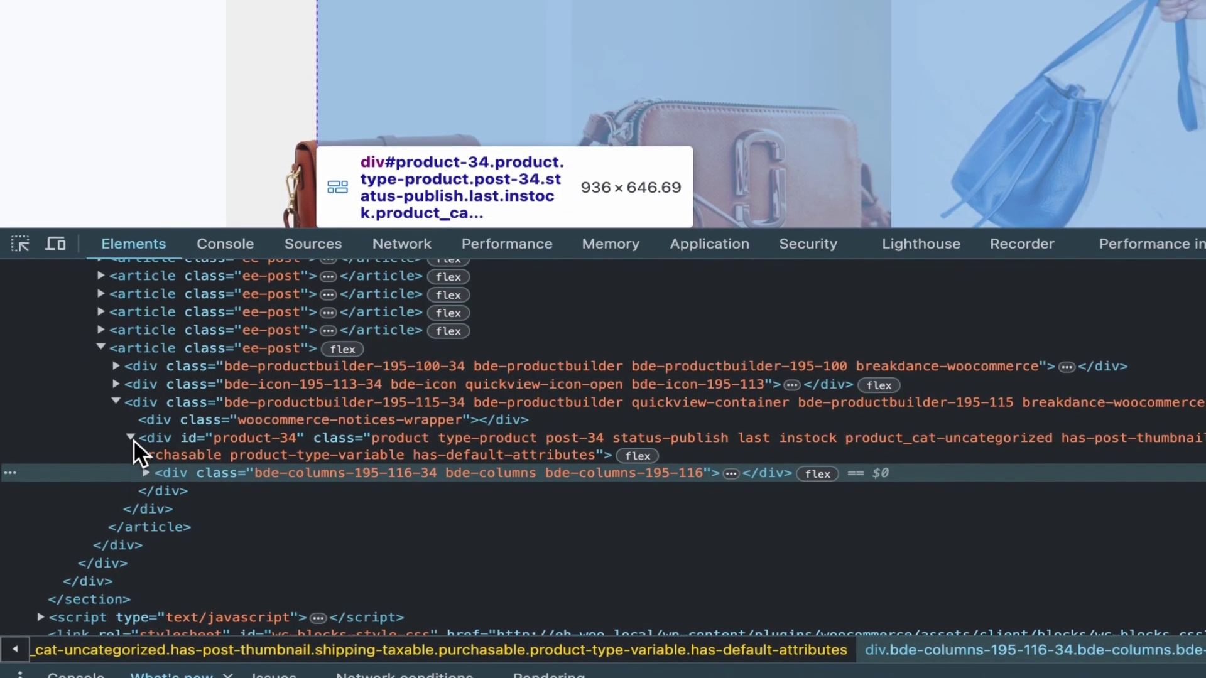
pyautogui.click(139, 443)
pyautogui.click(131, 438)
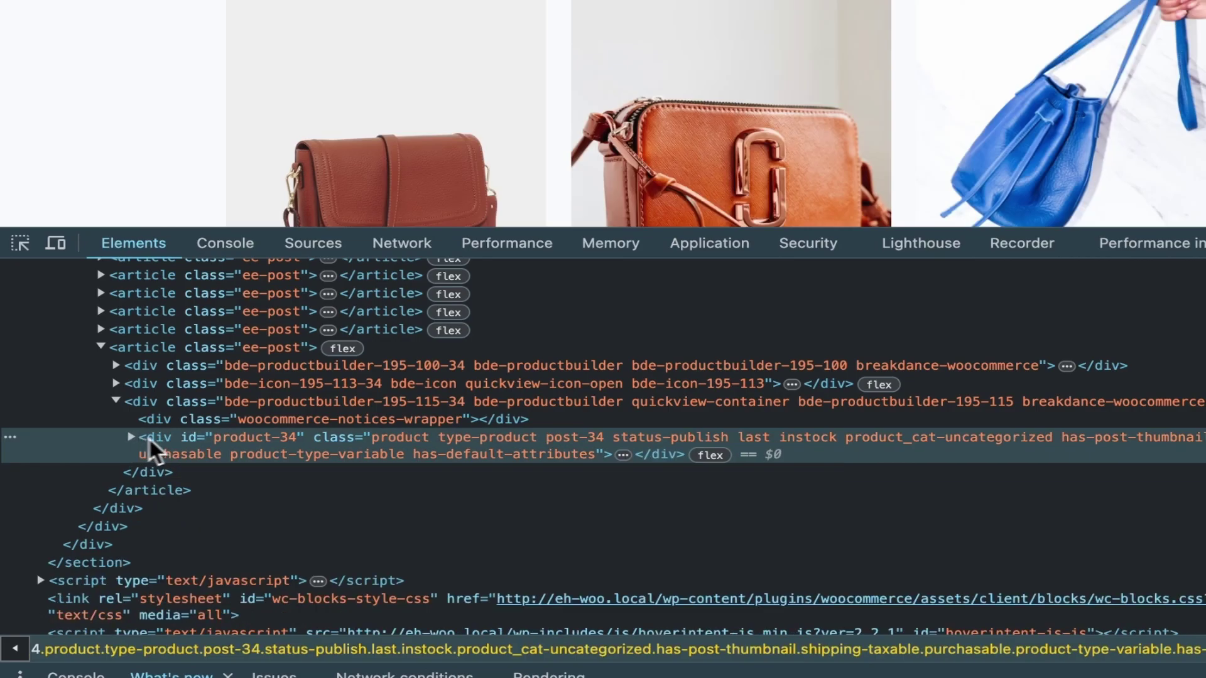
pyautogui.click(116, 402)
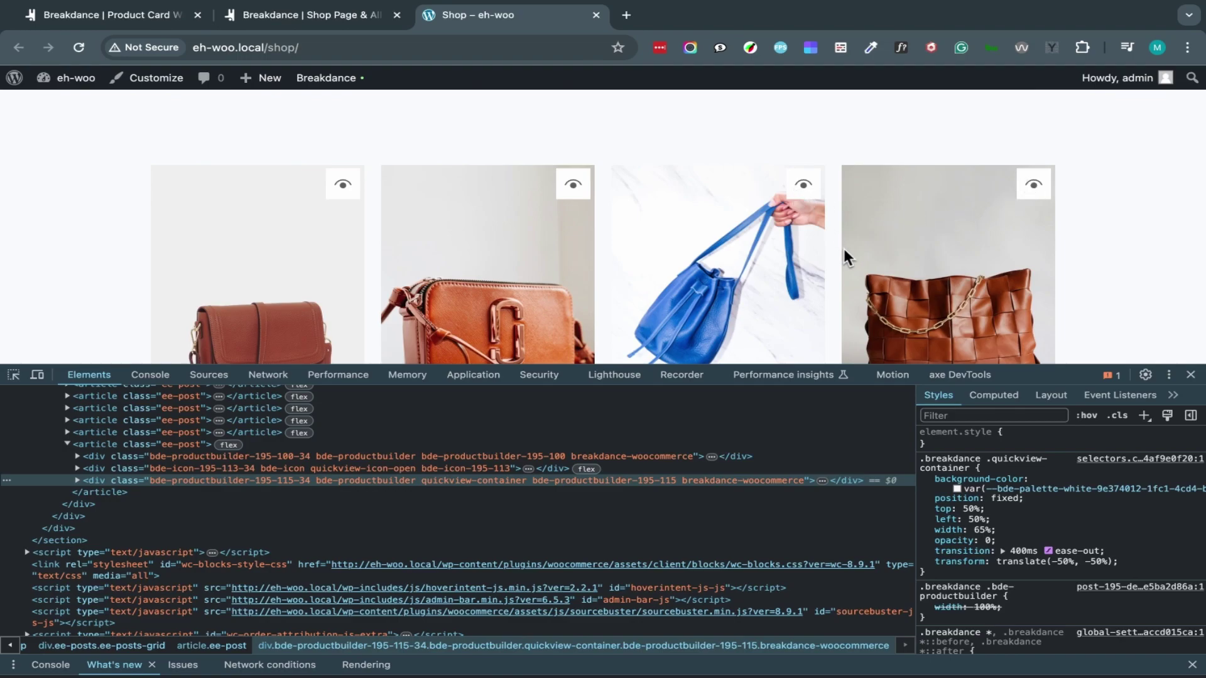
pyautogui.click(1191, 375)
pyautogui.click(1035, 186)
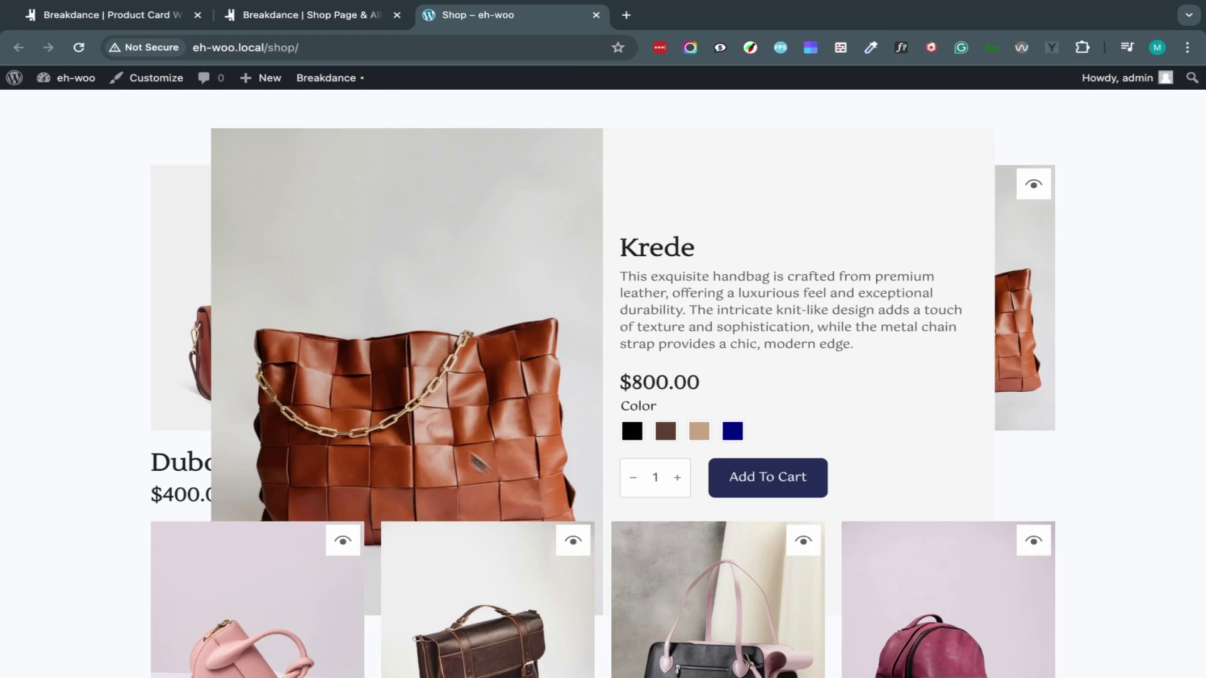
# Step: Review the .quickview-container class's size and advanced layout settings in the builder
pyautogui.click(106, 14)
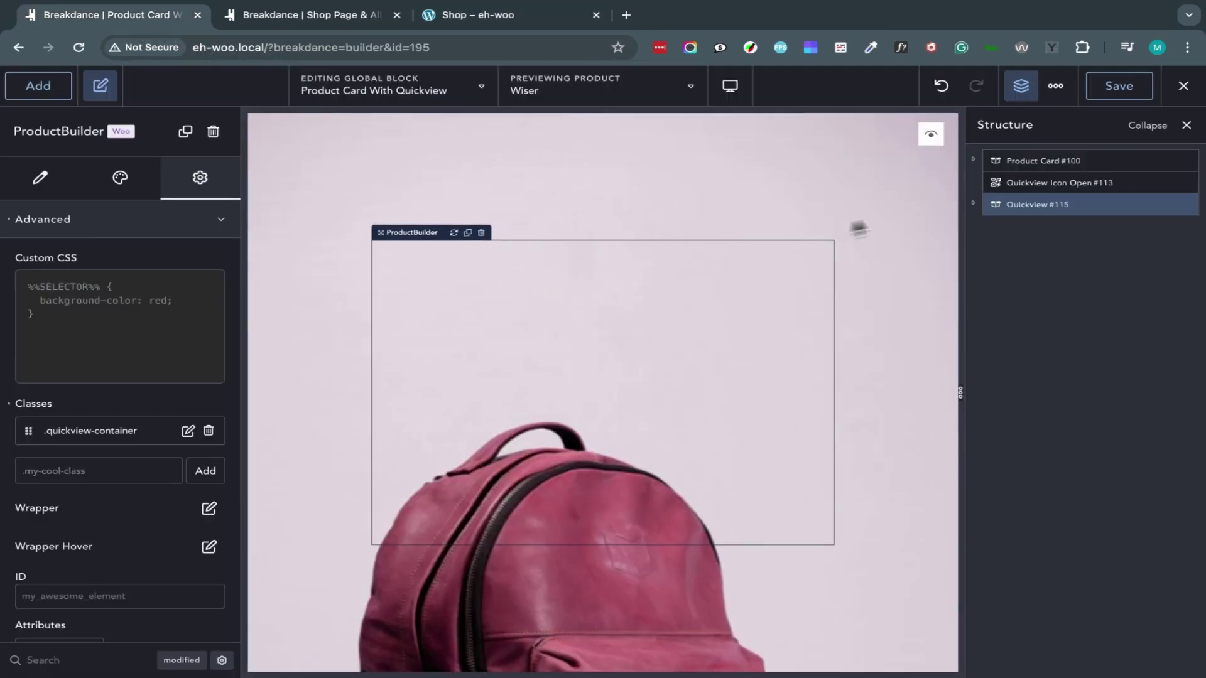
pyautogui.click(188, 430)
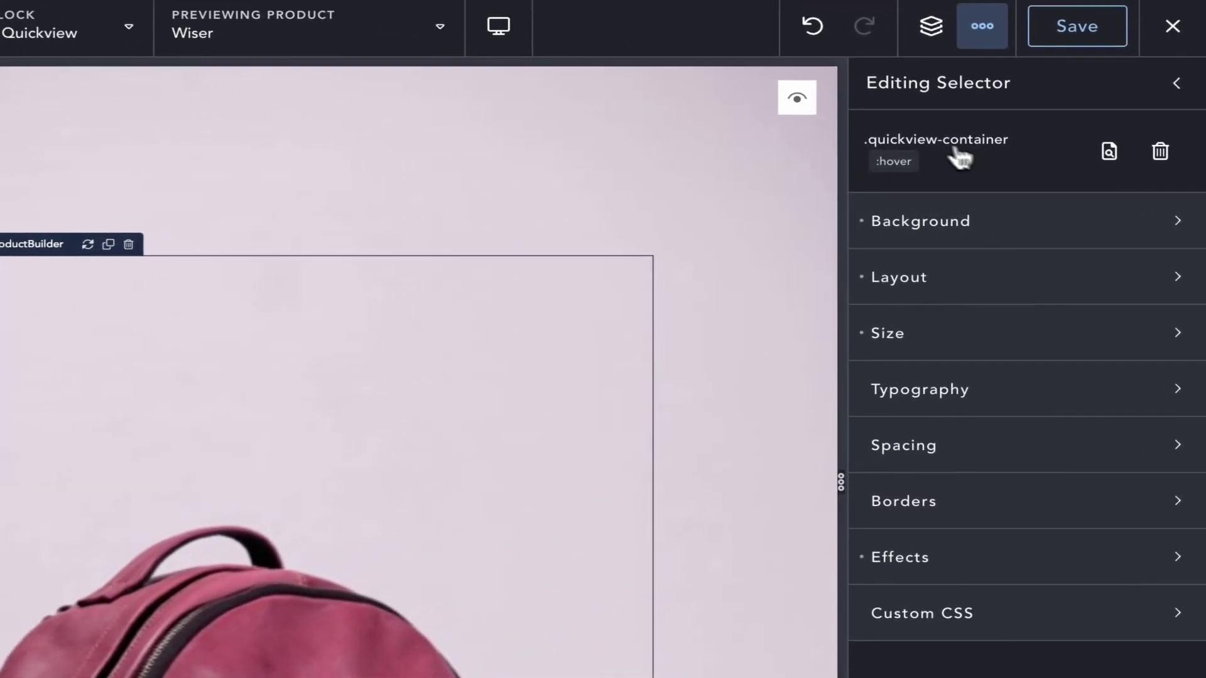
pyautogui.click(1131, 339)
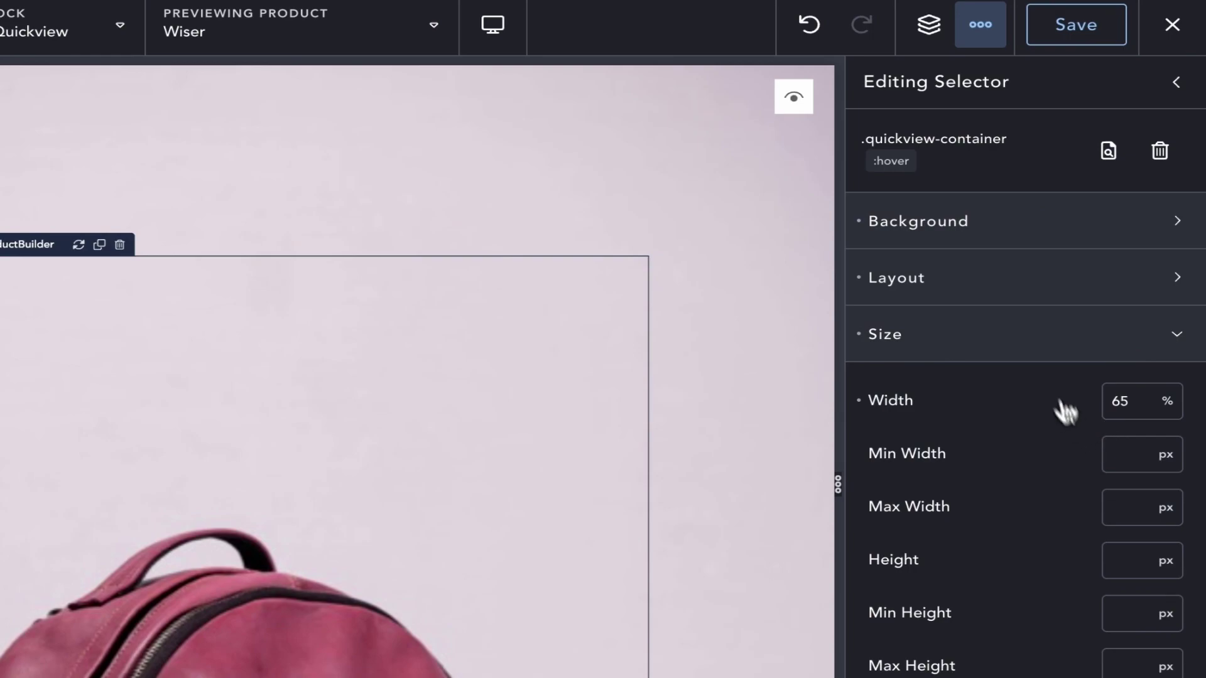
pyautogui.click(1071, 330)
pyautogui.click(1098, 295)
pyautogui.click(1159, 403)
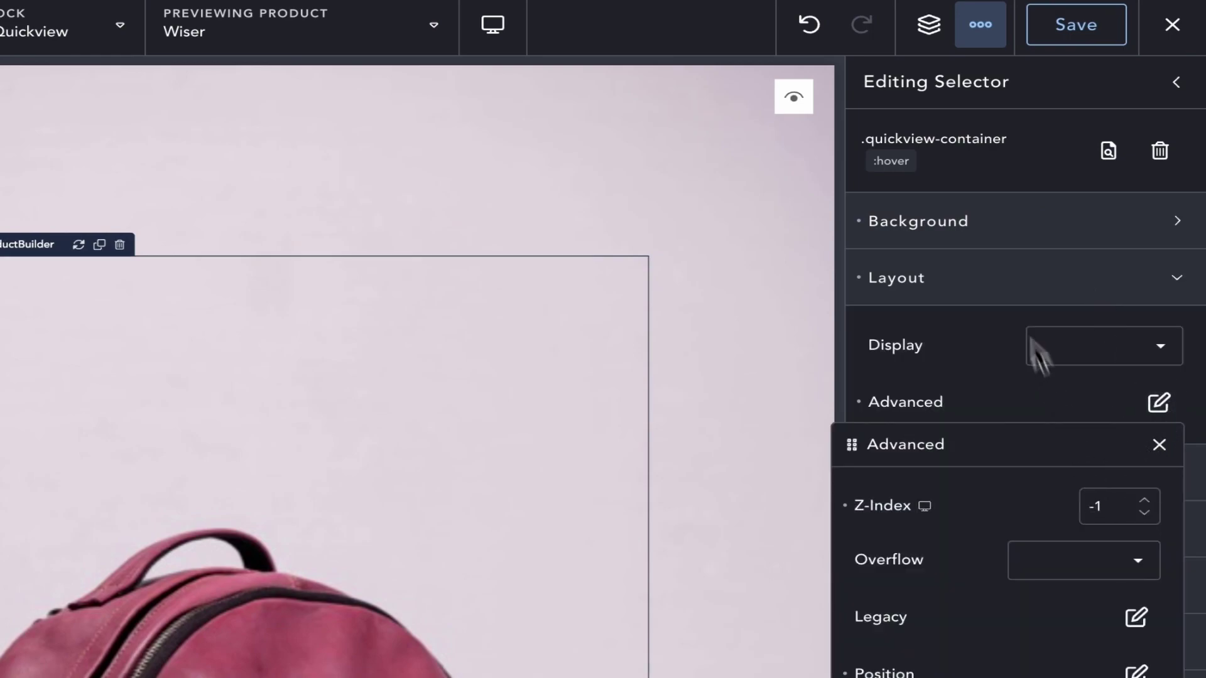
# Step: Give .quickview-container--visible a z-index of 1001 and save the product card
pyautogui.click(1175, 82)
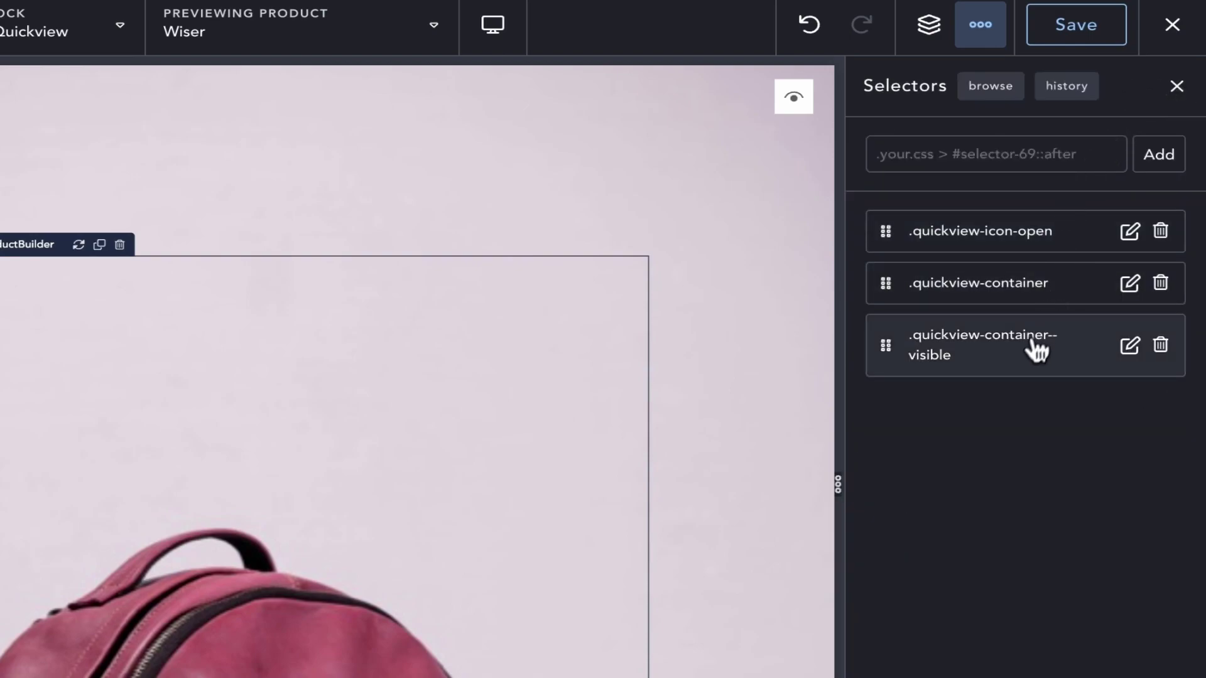
pyautogui.click(1124, 347)
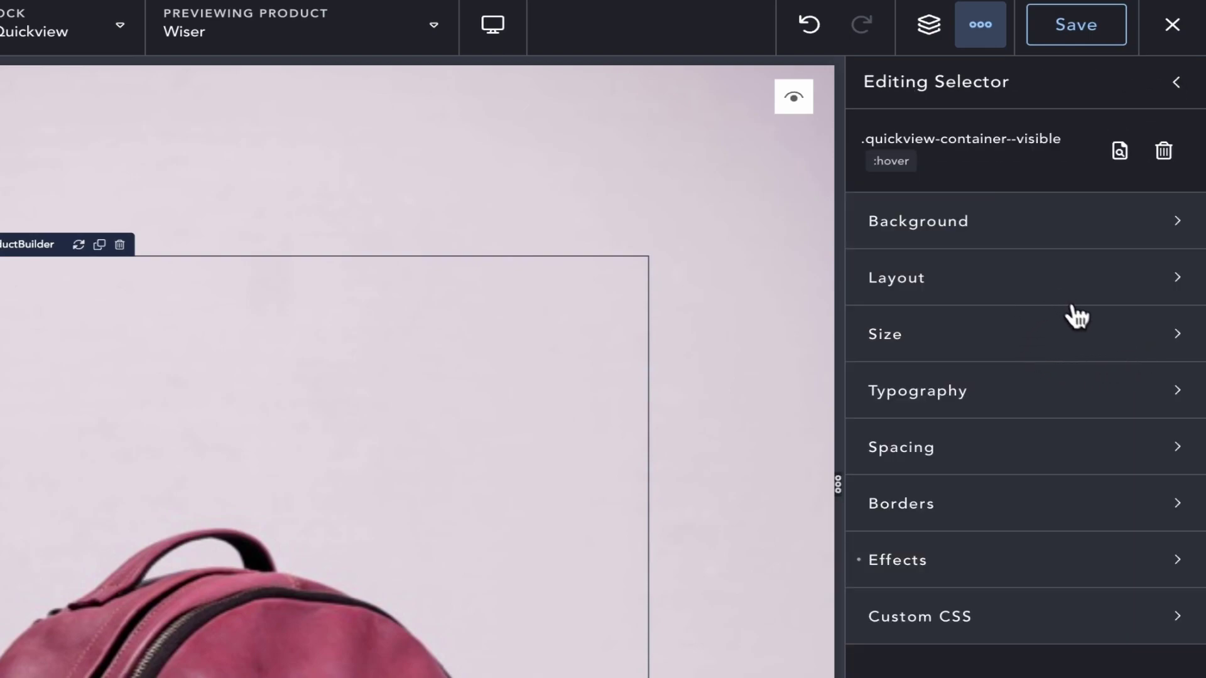
pyautogui.click(1097, 297)
pyautogui.click(1154, 406)
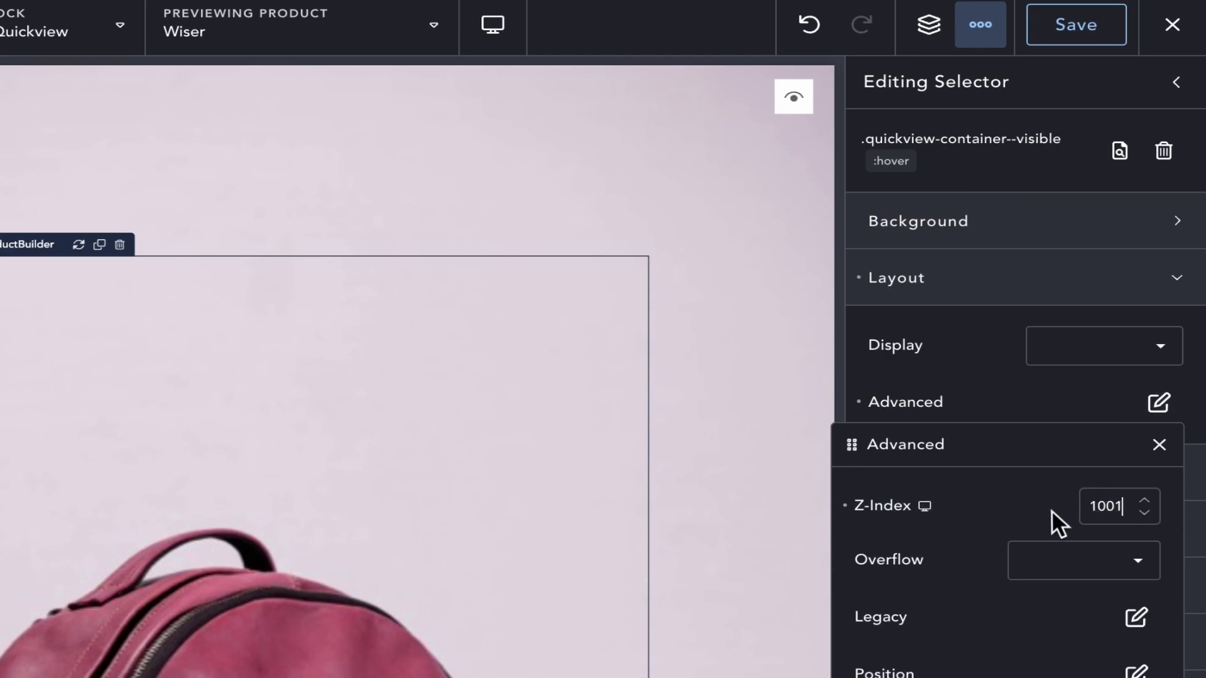
pyautogui.click(1075, 24)
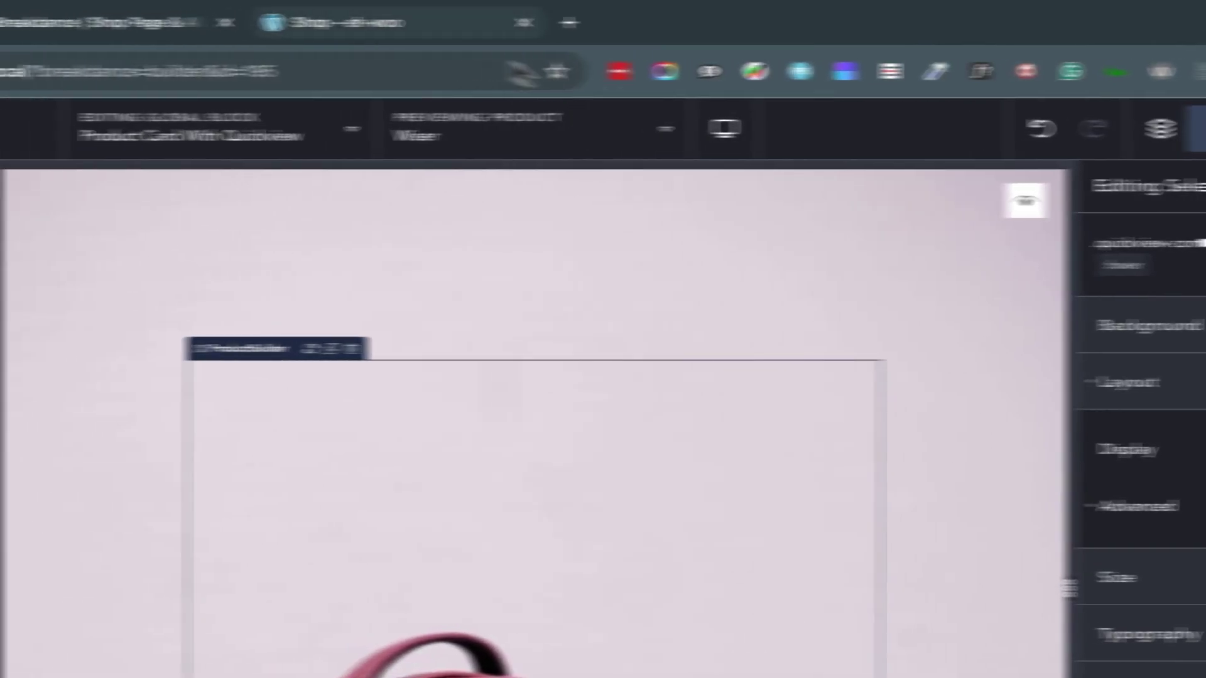
pyautogui.click(188, 22)
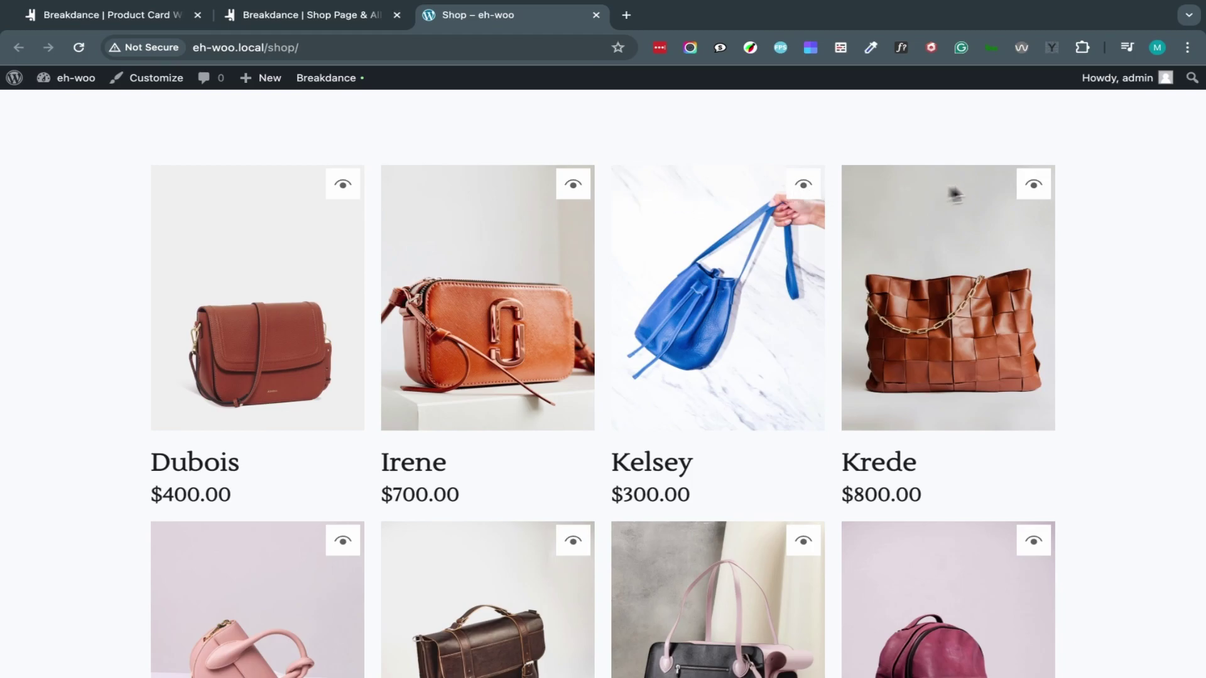
# Step: Preview the Kelsey, Krede and Wiser quick views on the shop page
pyautogui.click(803, 184)
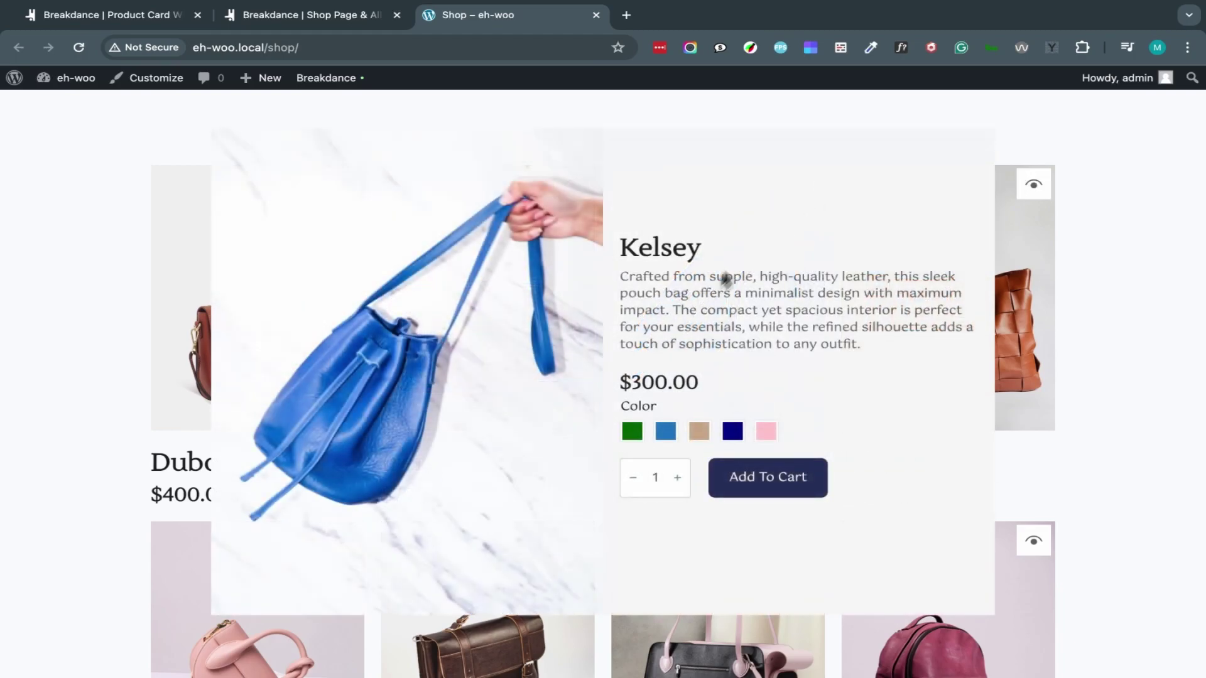
pyautogui.click(1033, 184)
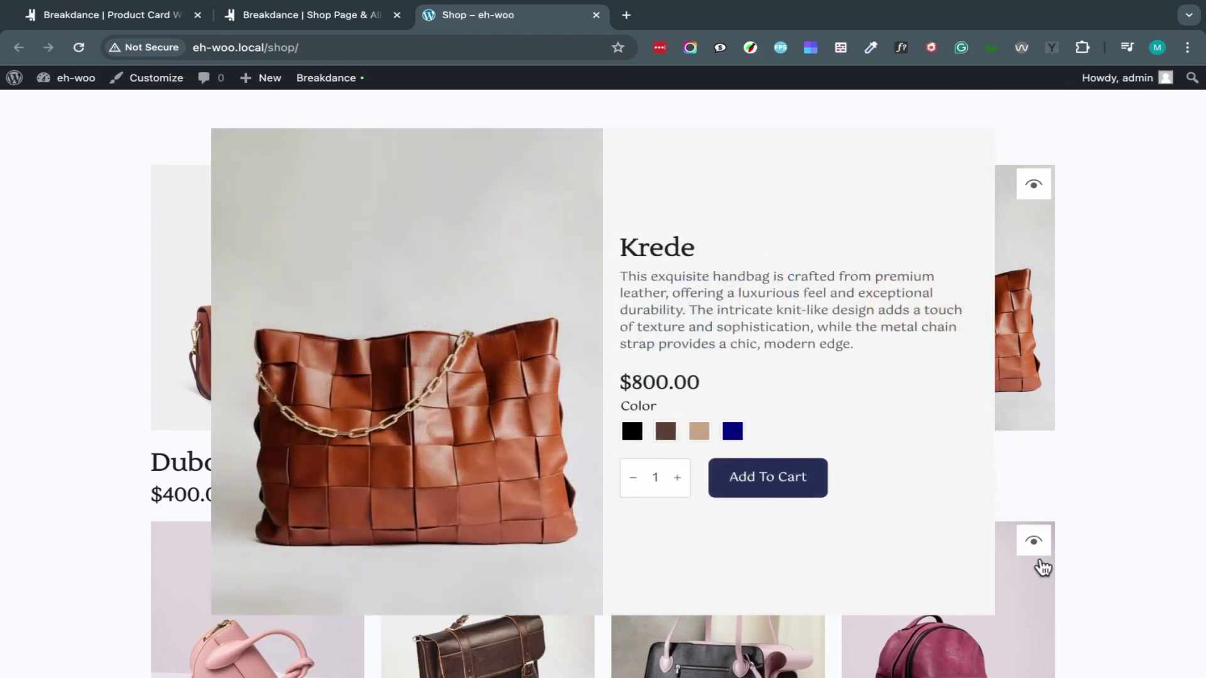
pyautogui.click(1033, 541)
pyautogui.moveTo(869, 148); pyautogui.dragTo(732, 207)
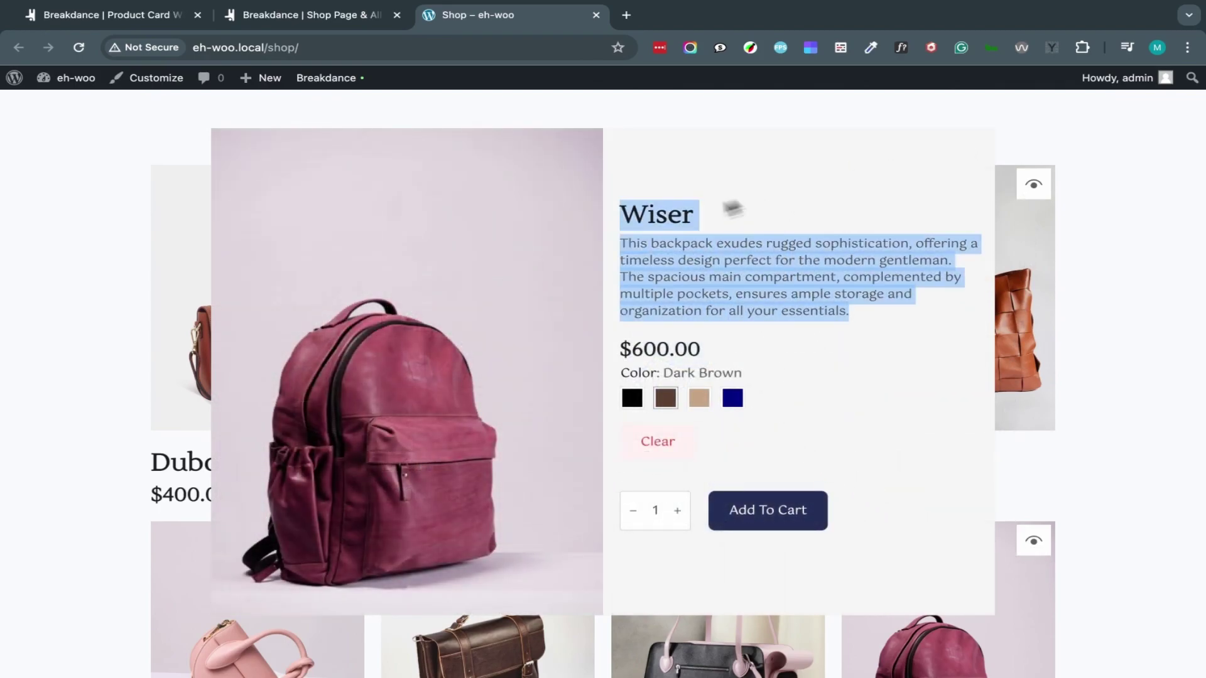
# Step: Add the existing .quickview-container--visible class to the builder's Quickview element
pyautogui.click(162, 19)
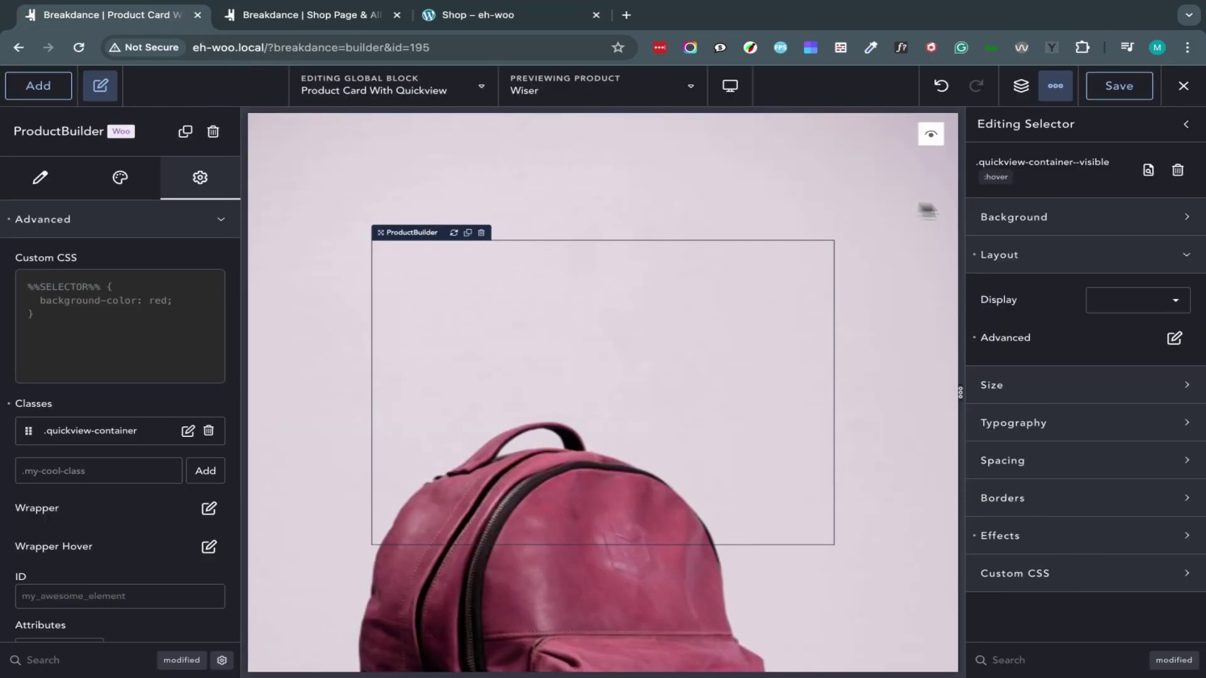
pyautogui.click(1186, 125)
pyautogui.click(94, 471)
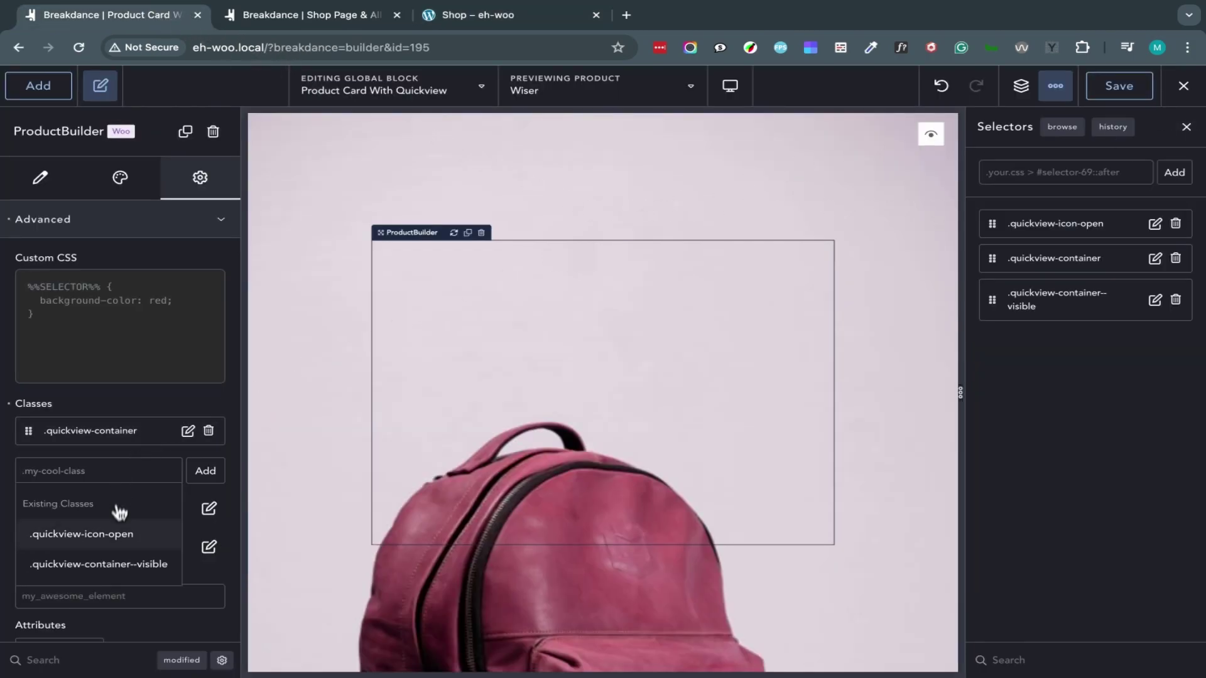
pyautogui.click(88, 566)
# Step: Add an Icon element with the xmark icon under the Quickview's cart button
pyautogui.click(1021, 85)
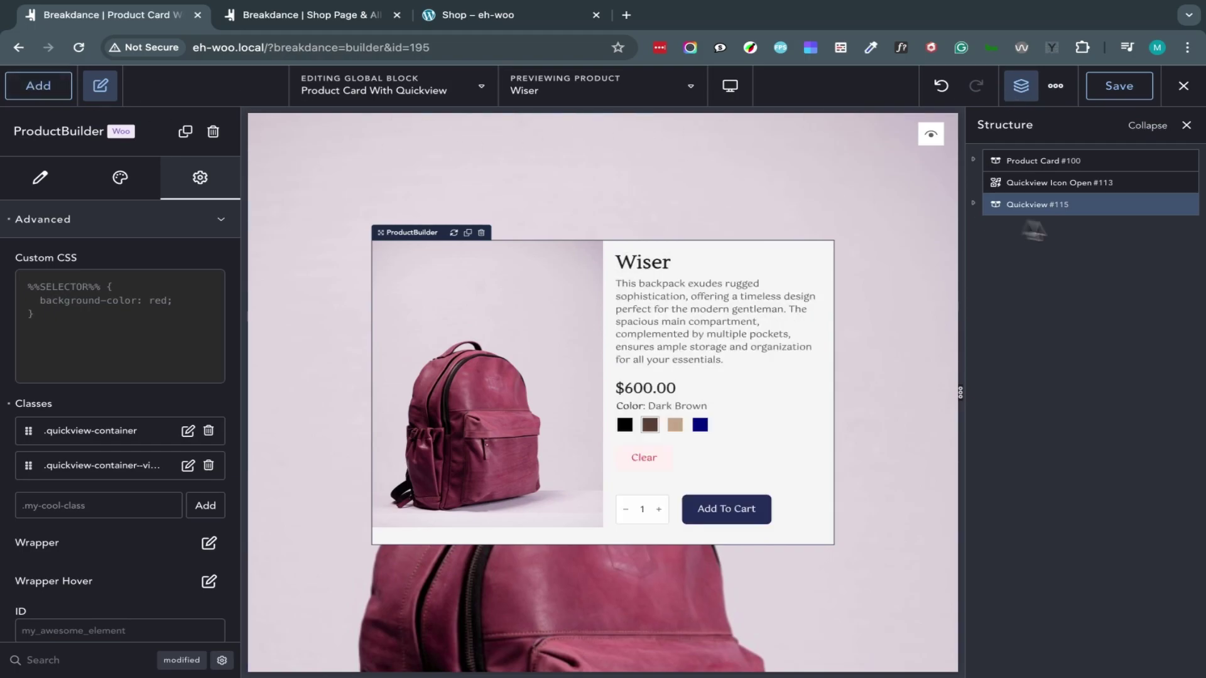
pyautogui.click(974, 204)
pyautogui.click(986, 225)
pyautogui.click(1024, 270)
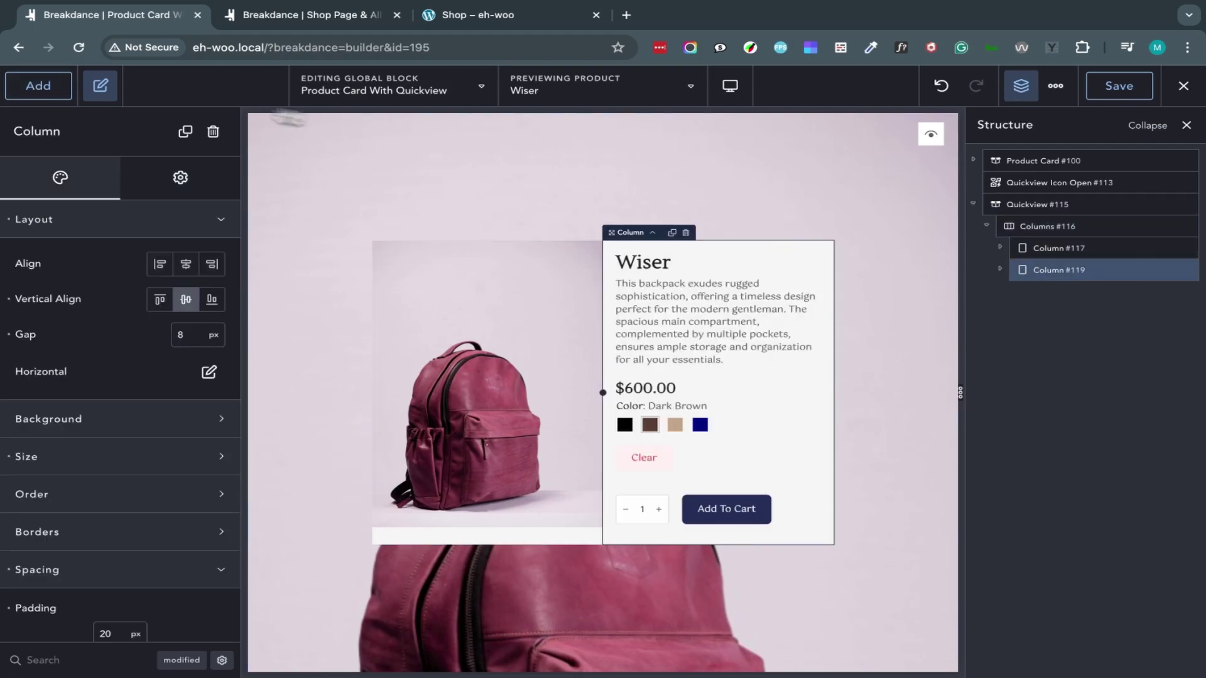
pyautogui.click(37, 85)
pyautogui.write('icon')
pyautogui.press('Return')
pyautogui.click(120, 256)
pyautogui.click(267, 409)
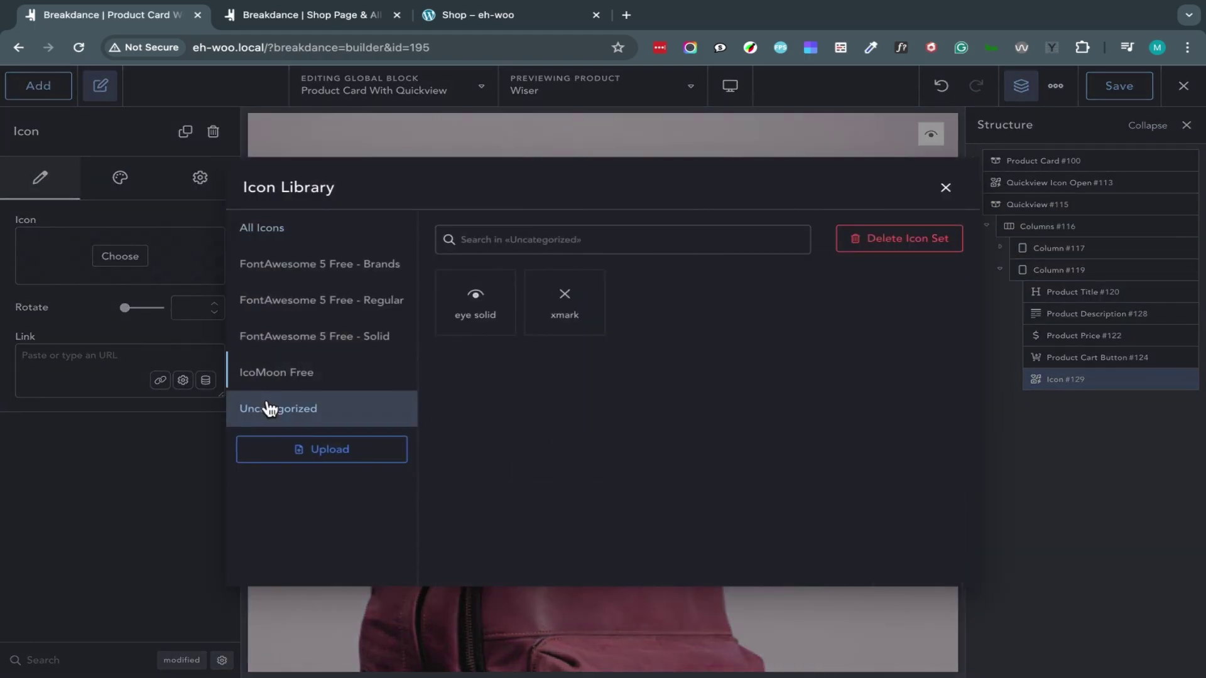
pyautogui.click(562, 302)
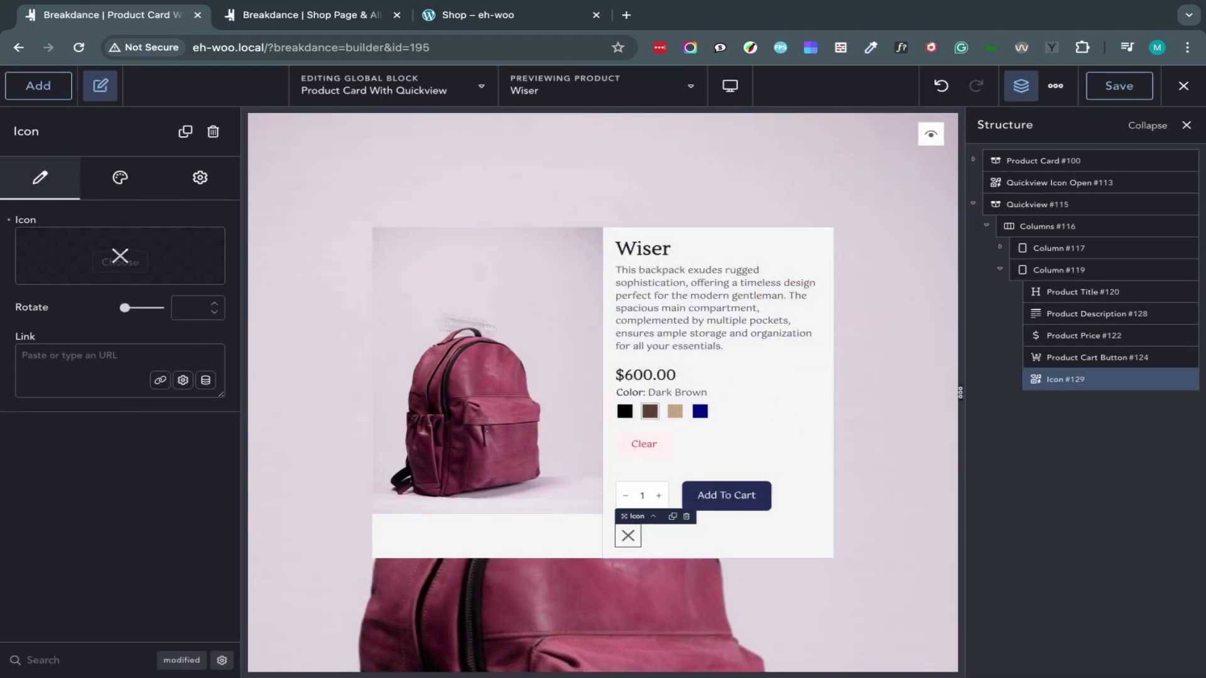
# Step: Rename the icon 'Quickview Icon Close X' and give it the class quickview-icon-close
pyautogui.doubleClick(1061, 379)
pyautogui.write('Close')
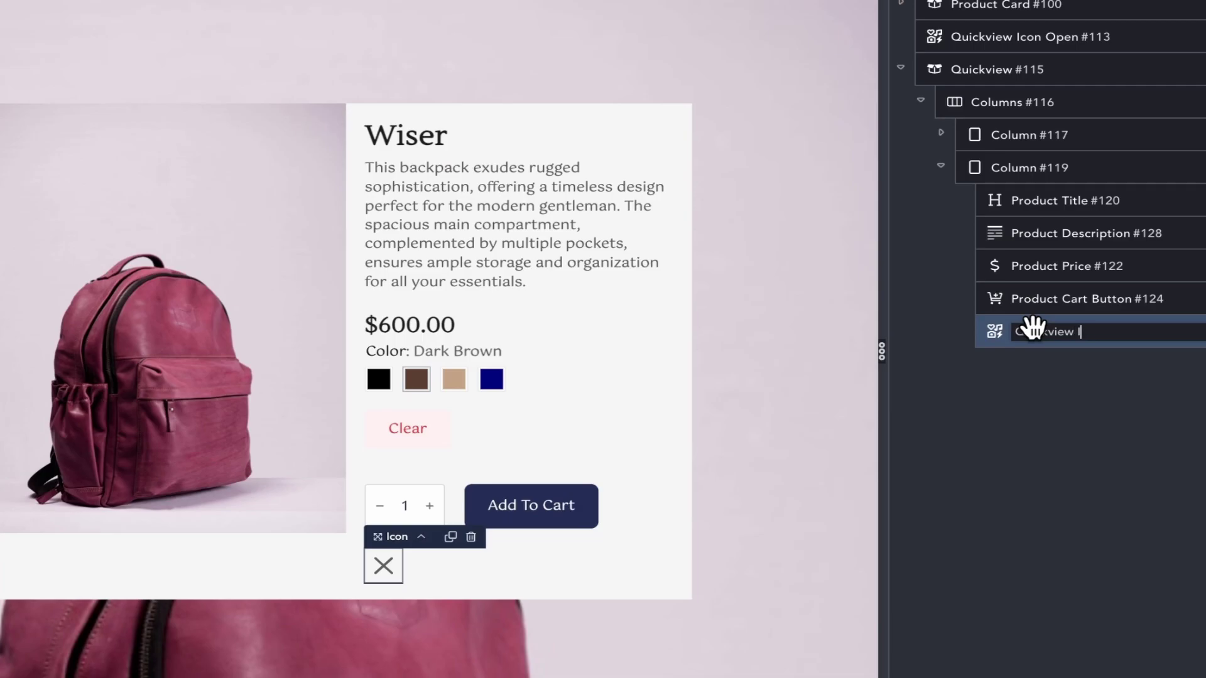
pyautogui.write('ose')
pyautogui.press('Return')
pyautogui.click(282, 144)
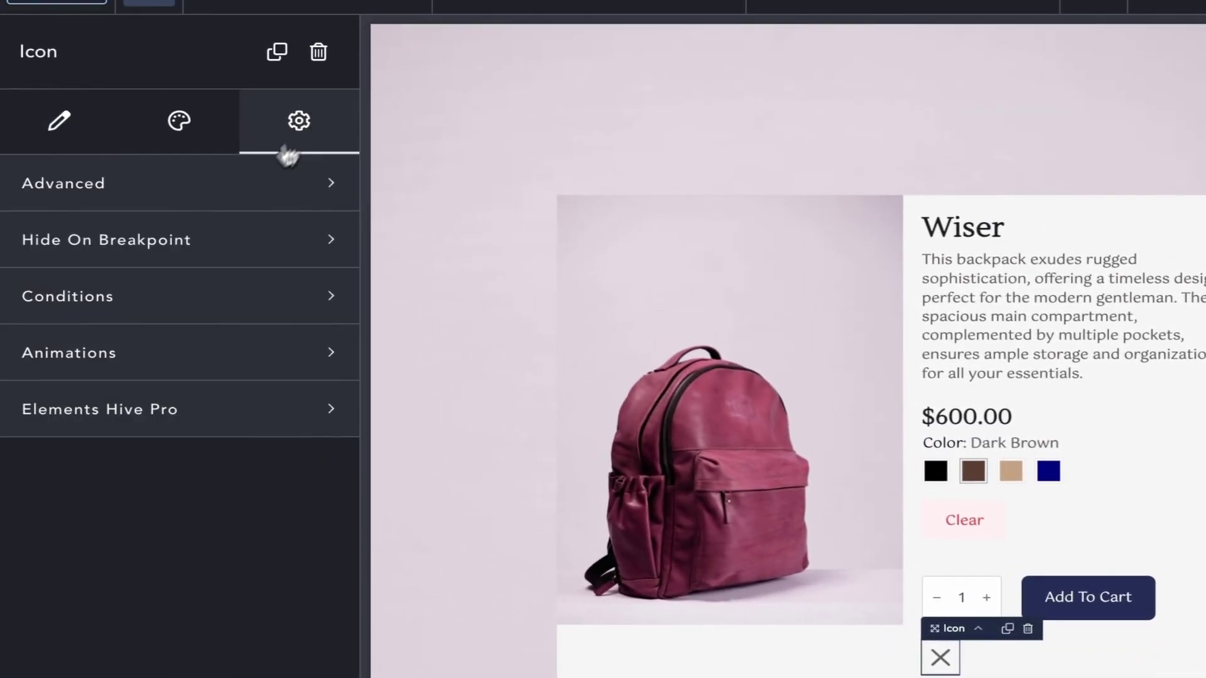
pyautogui.click(157, 183)
pyautogui.click(147, 500)
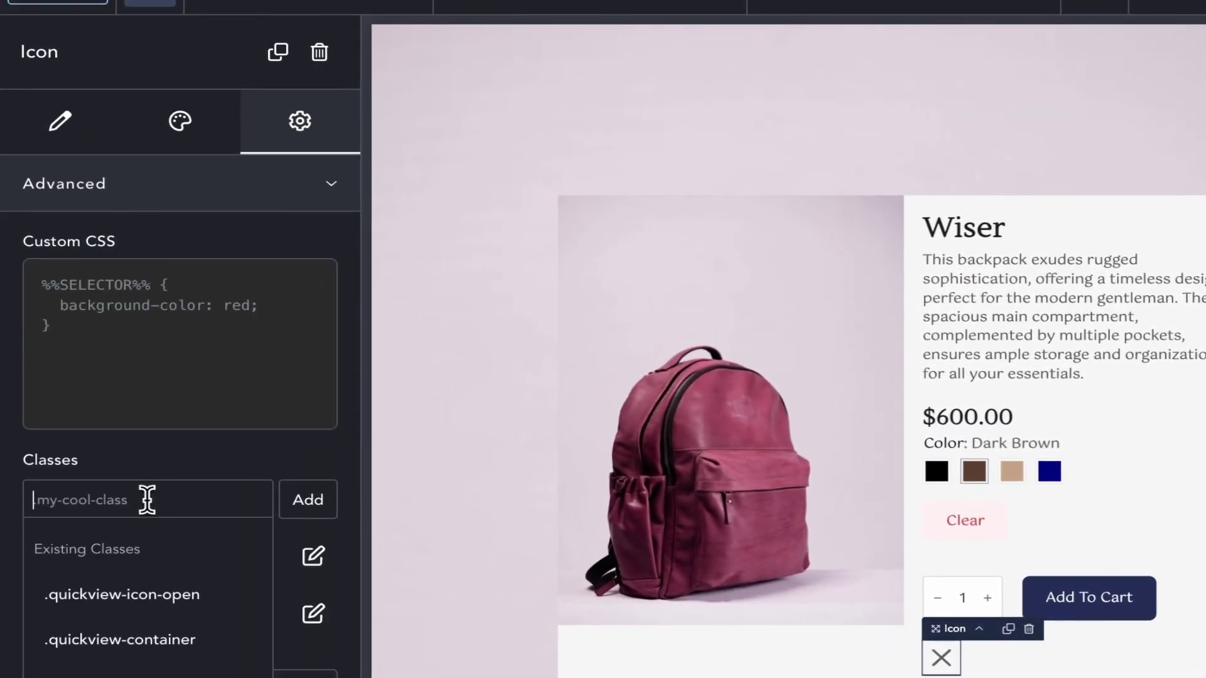
pyautogui.write('quick')
pyautogui.write('vie')
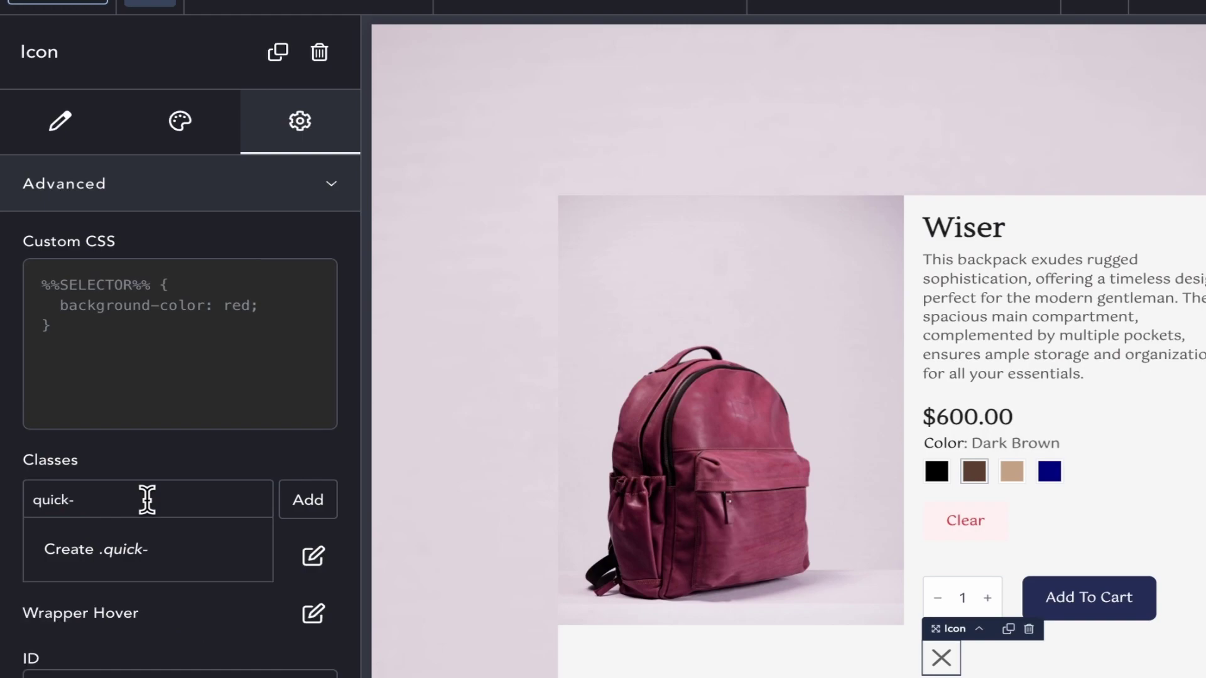
pyautogui.write('w-icon-close')
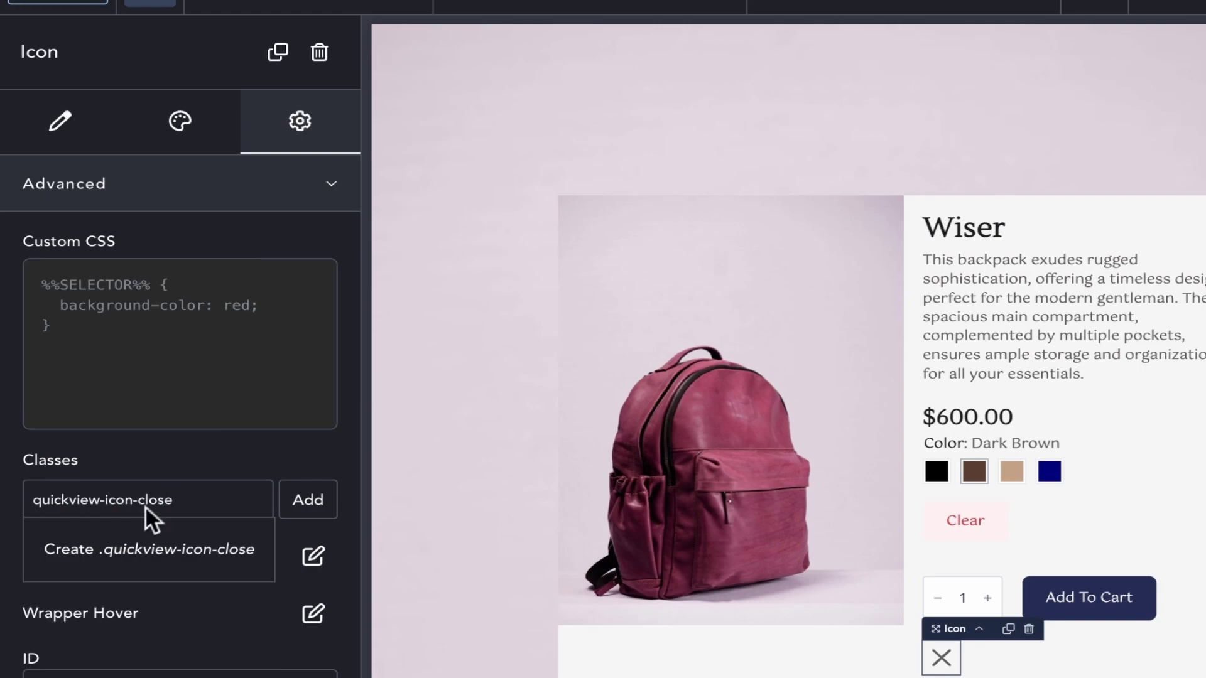
pyautogui.press('Return')
# Step: Position quickview-icon-close absolutely with Top 1% and Right 1%
pyautogui.click(280, 502)
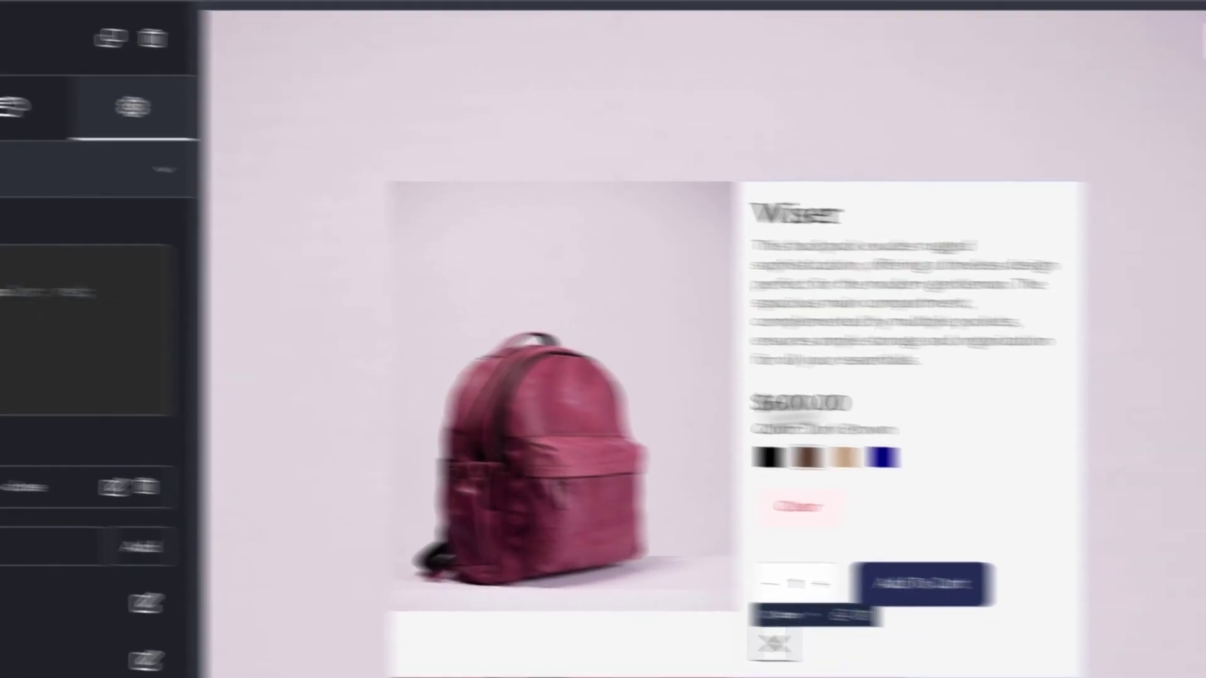
pyautogui.click(1102, 163)
pyautogui.click(1162, 283)
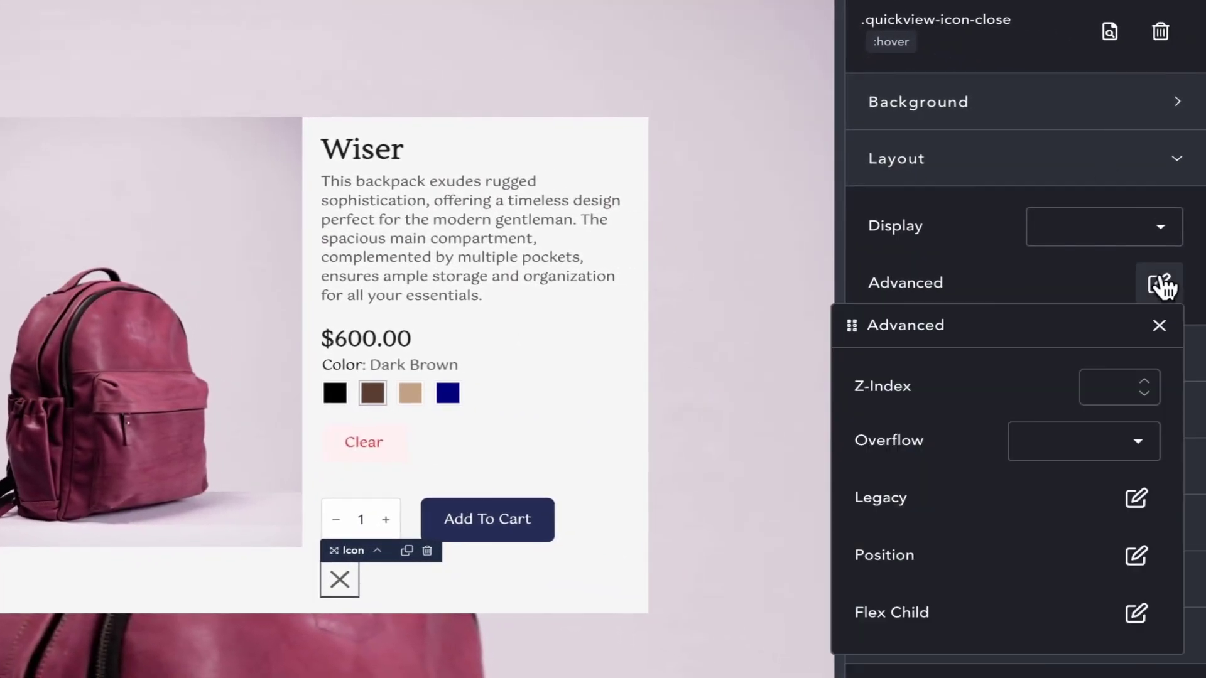
pyautogui.click(1135, 556)
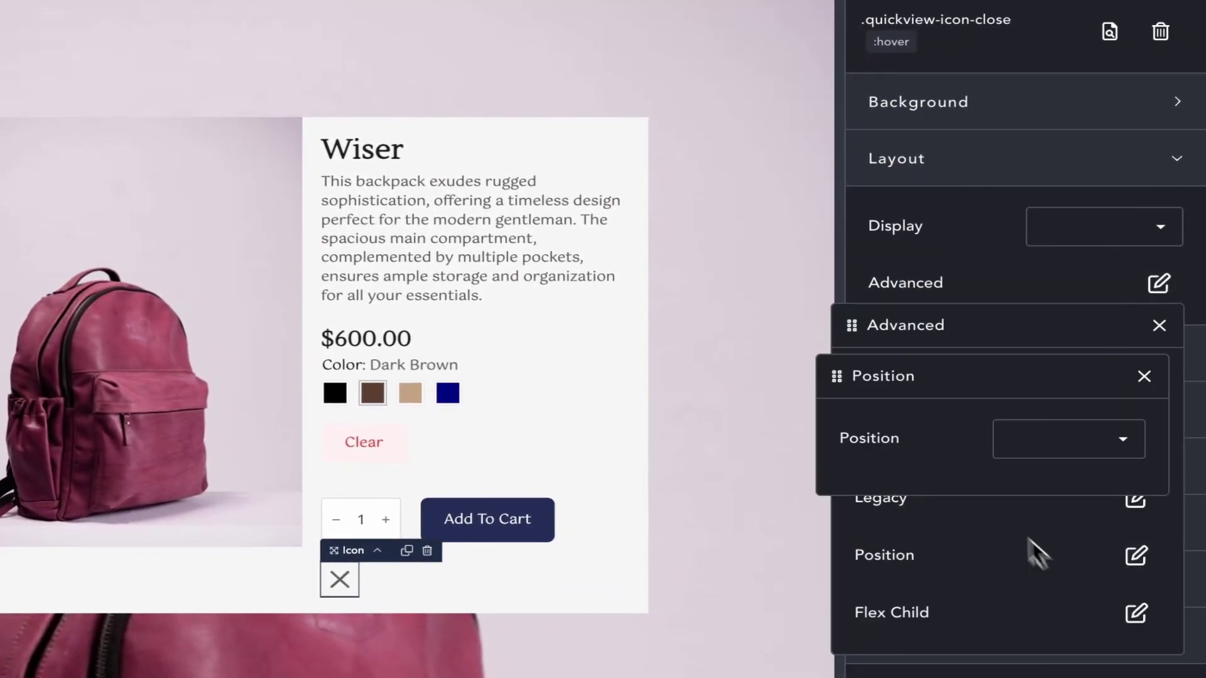
pyautogui.click(1068, 438)
pyautogui.click(1060, 538)
pyautogui.click(1104, 493)
pyautogui.write('1%')
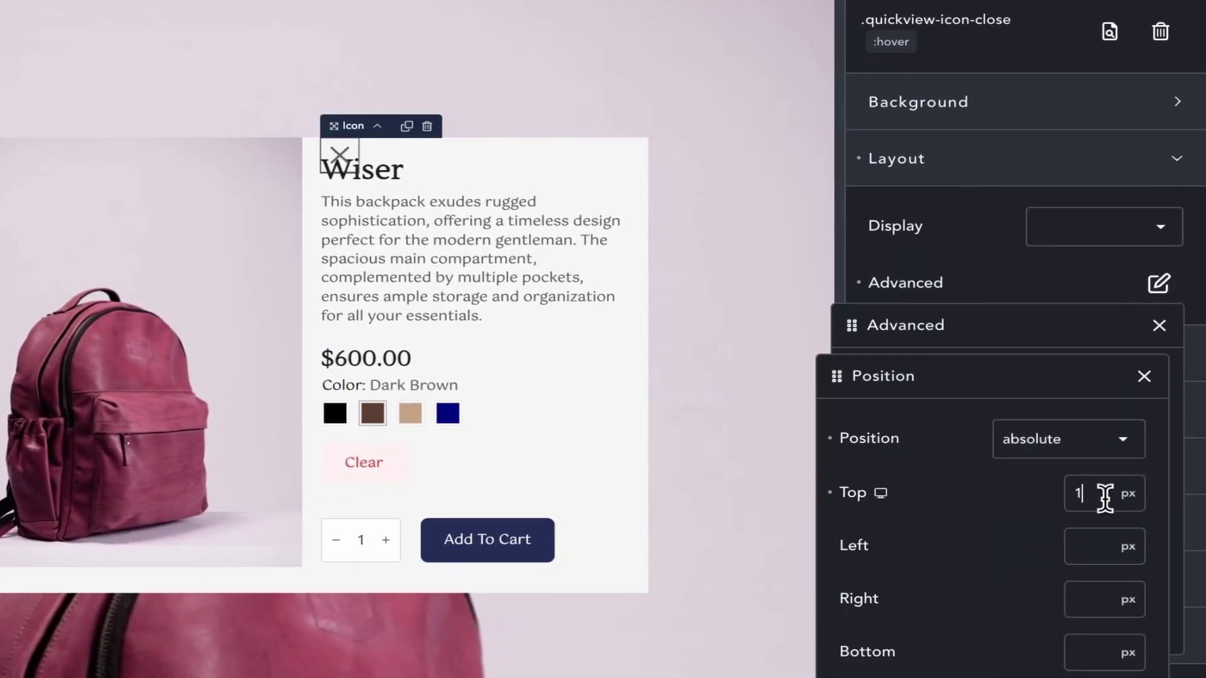
pyautogui.click(1084, 600)
pyautogui.write('1%')
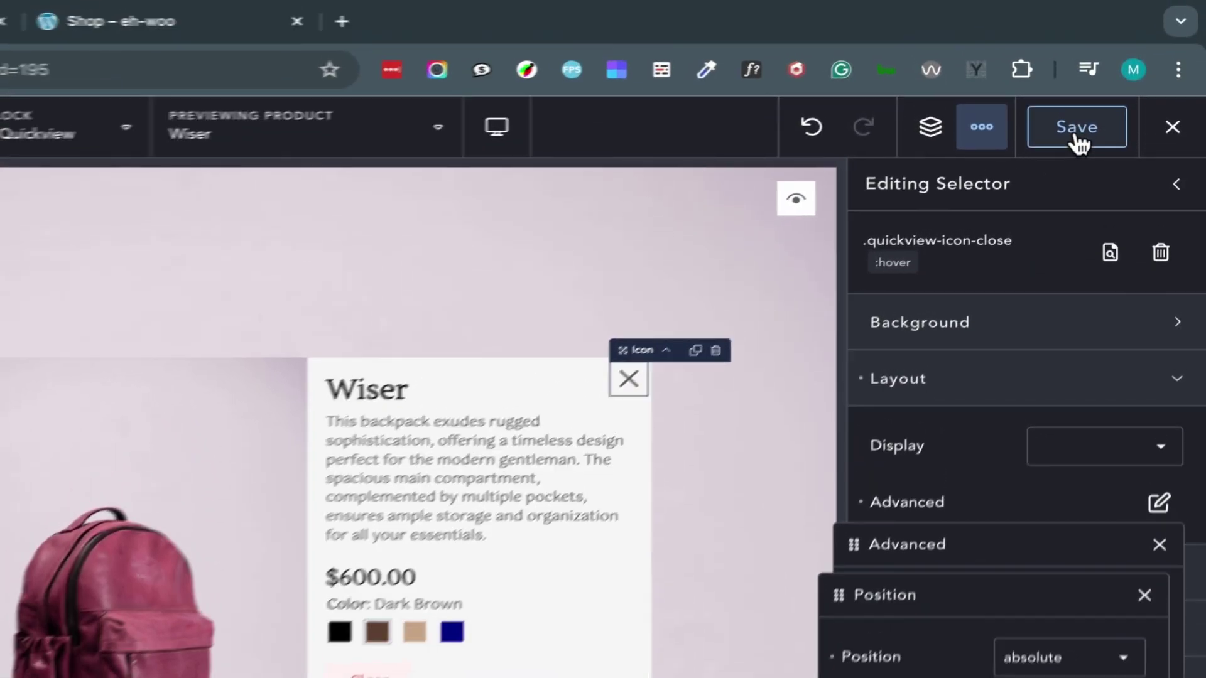
# Step: Save the product card and select the Quickview element in the structure tree
pyautogui.click(1111, 99)
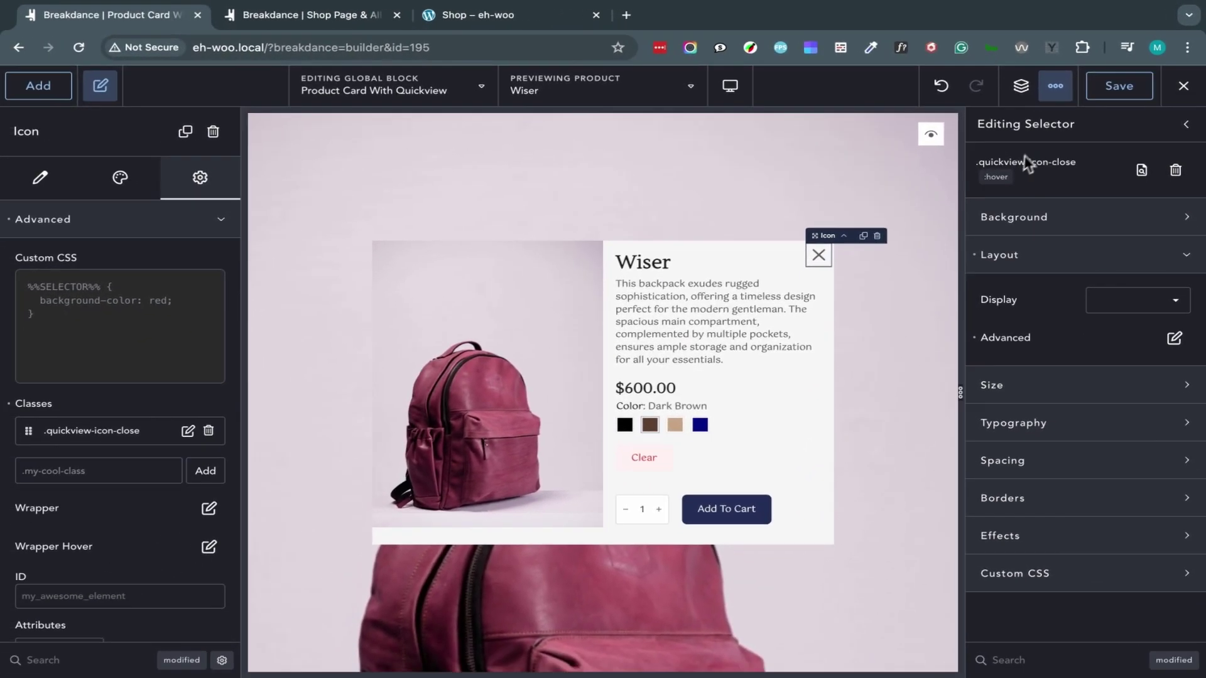
pyautogui.click(1007, 92)
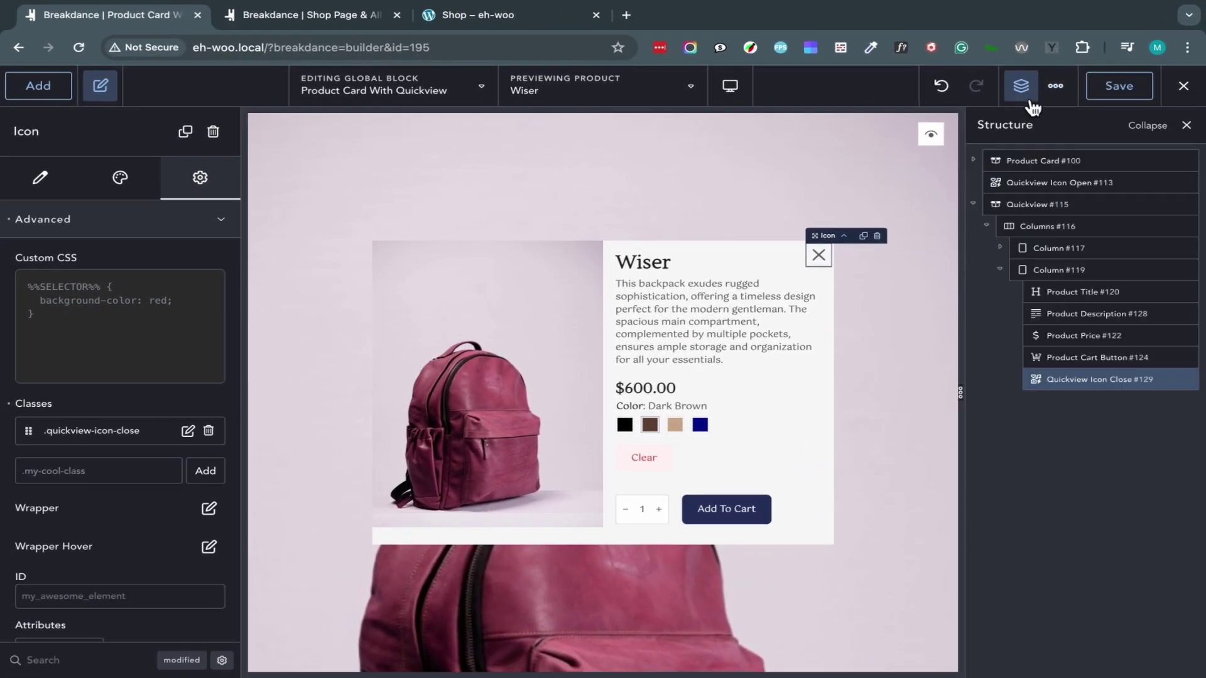
pyautogui.click(1050, 198)
# Step: Drop the temporary visible class, save the block, and preview Irene's quick view on the reloaded shop
pyautogui.click(209, 463)
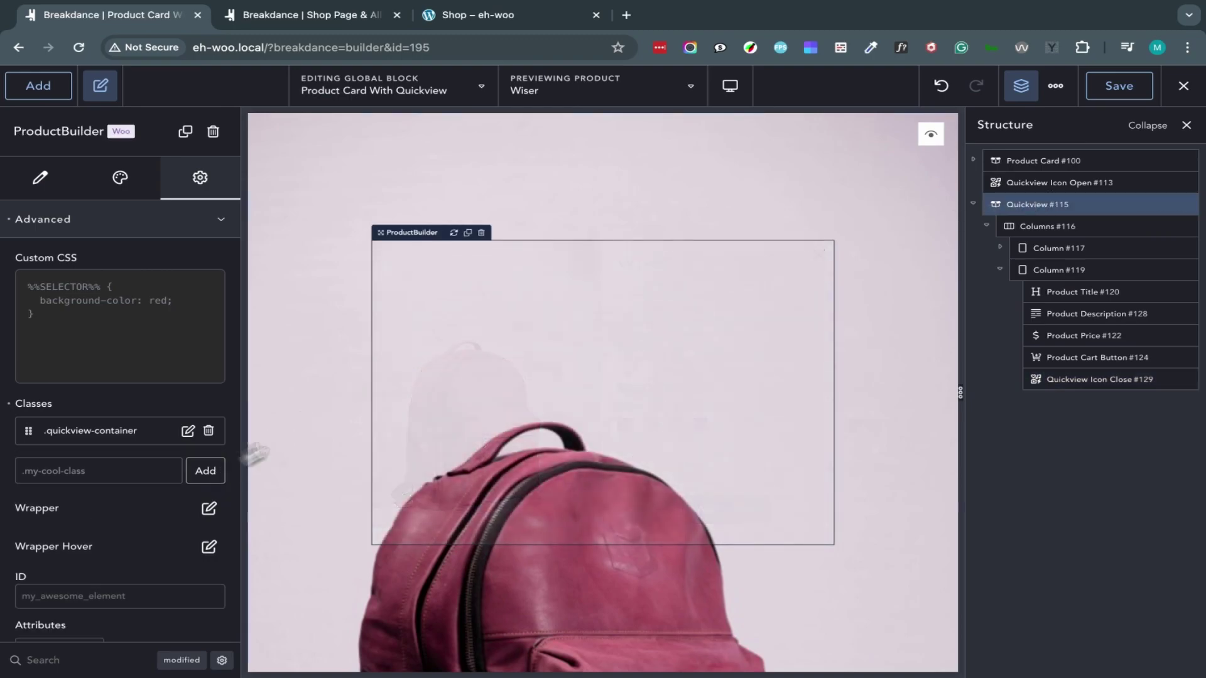
pyautogui.click(1133, 91)
pyautogui.click(550, 20)
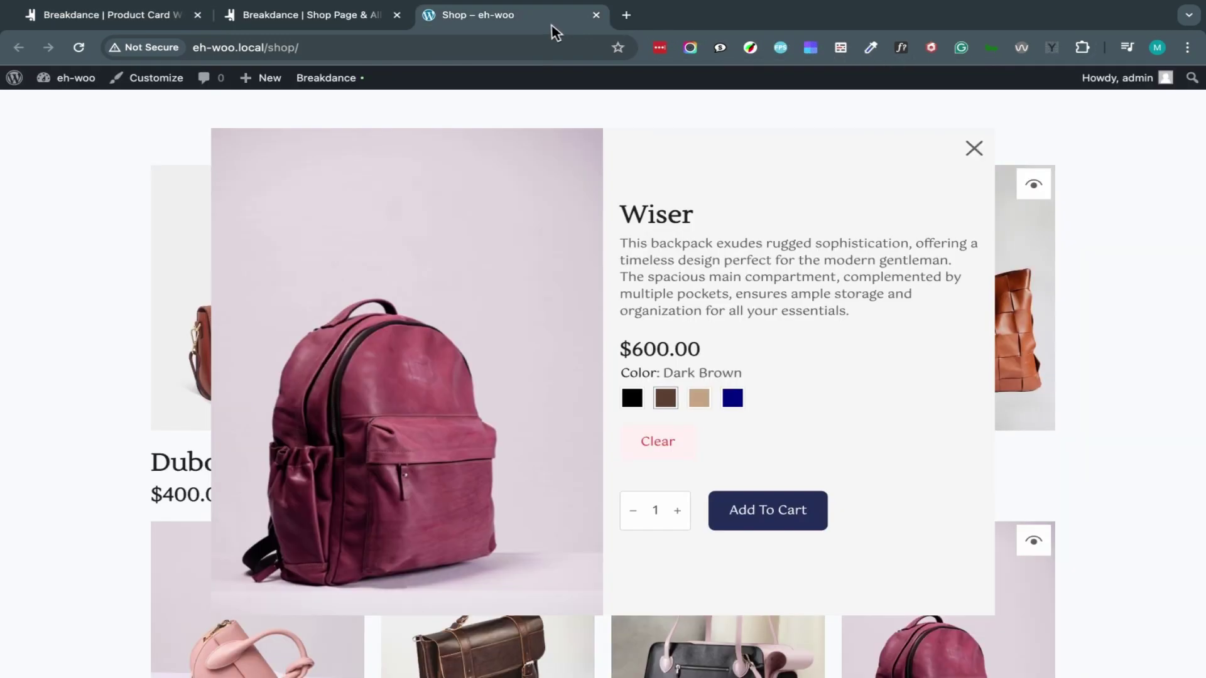
pyautogui.hotkey('ctrl', 'r')
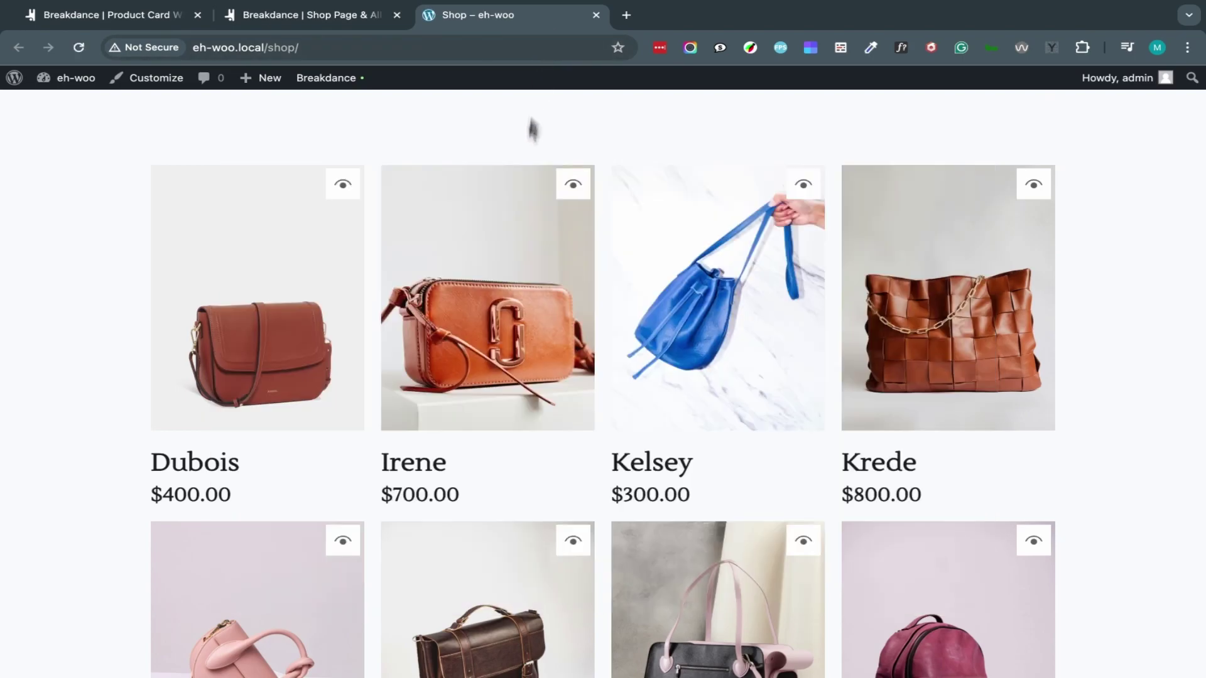
pyautogui.click(573, 188)
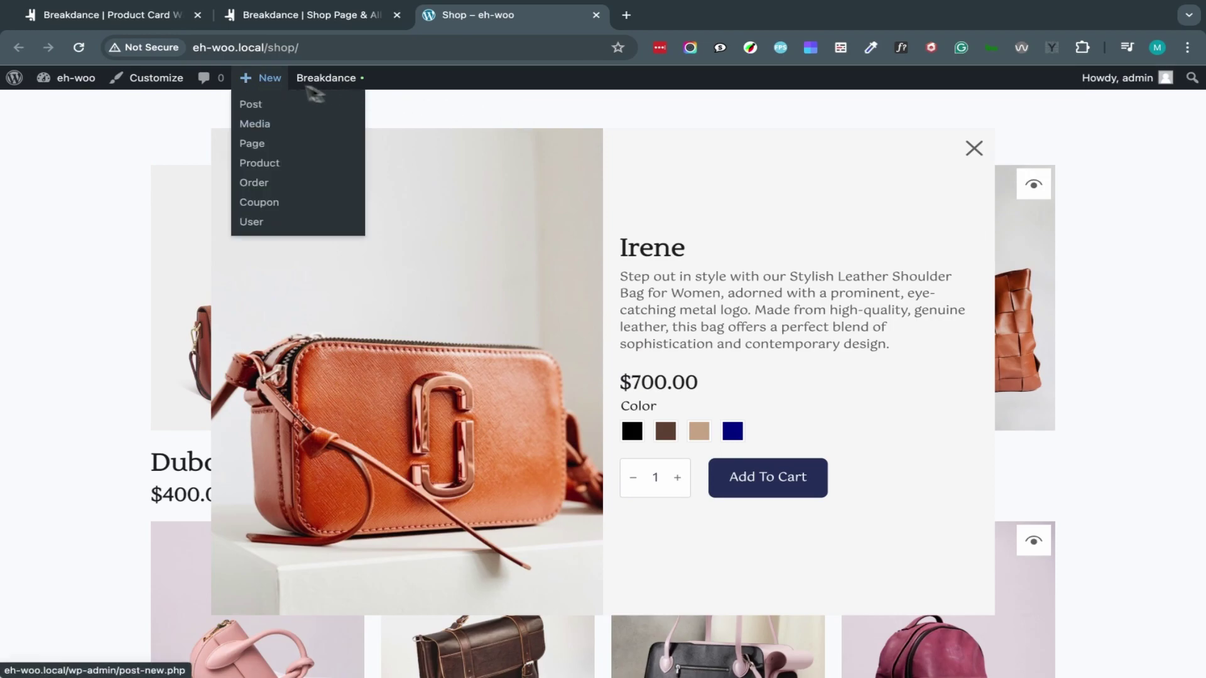
pyautogui.click(119, 19)
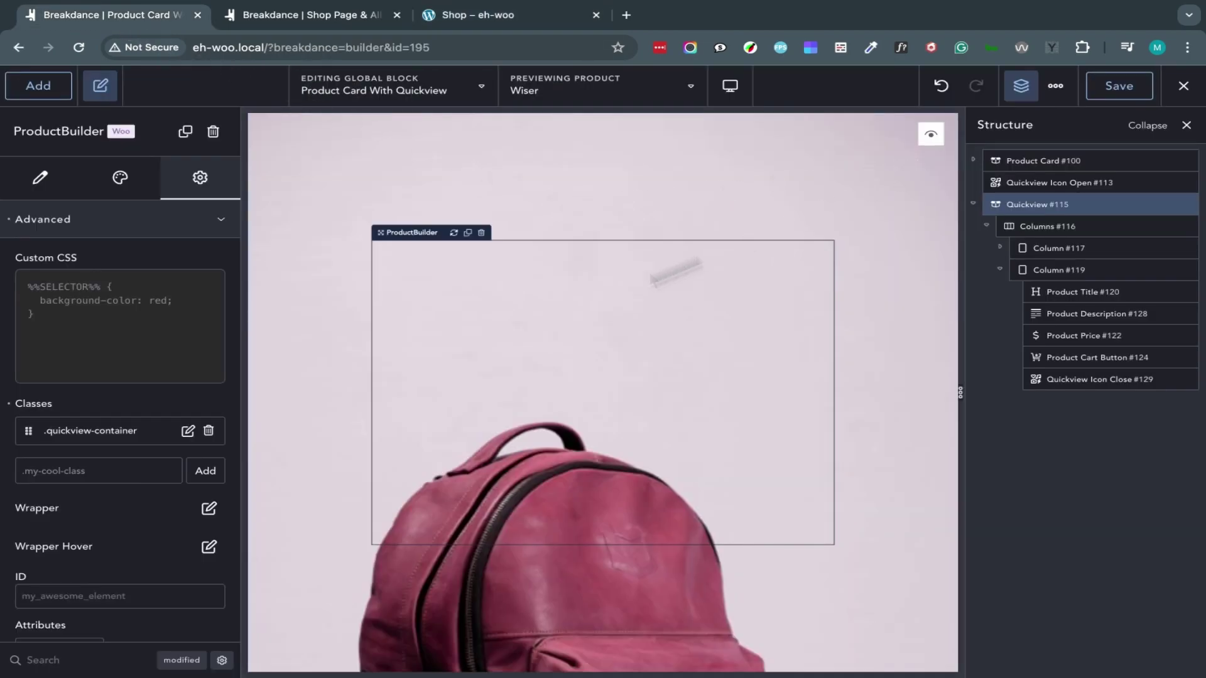
# Step: Add custom CSS 'cursor: pointer;' to the Quickview Icon Close element's class
pyautogui.click(1086, 380)
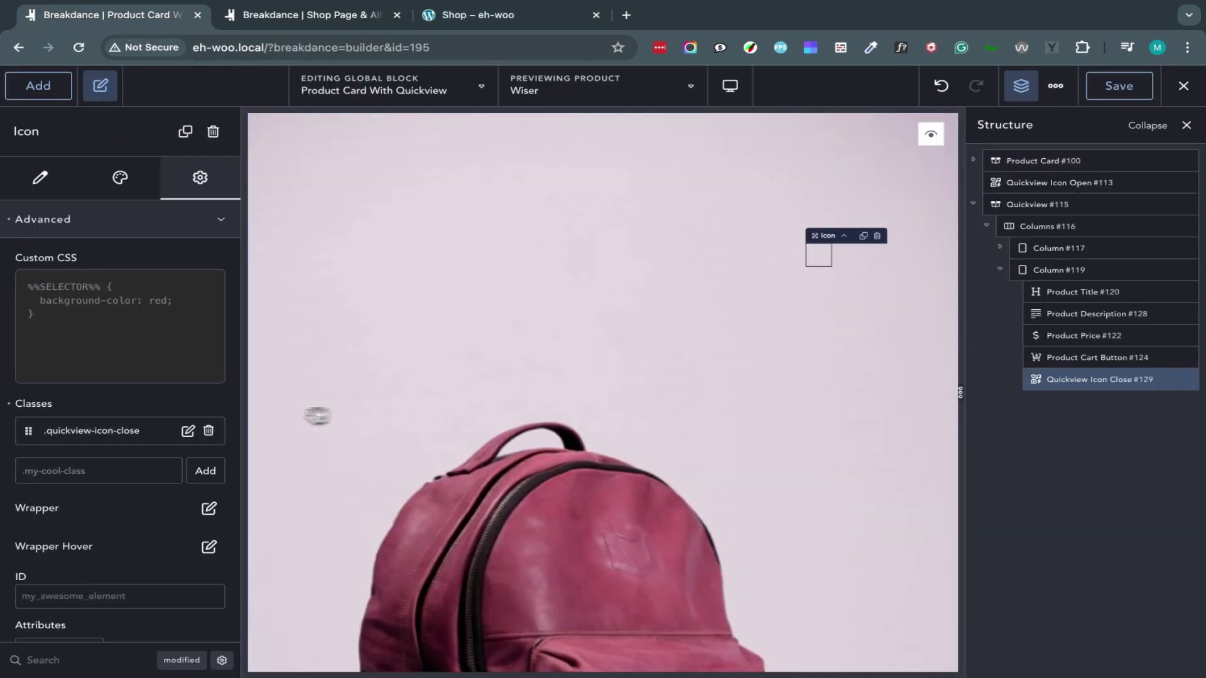
pyautogui.click(188, 431)
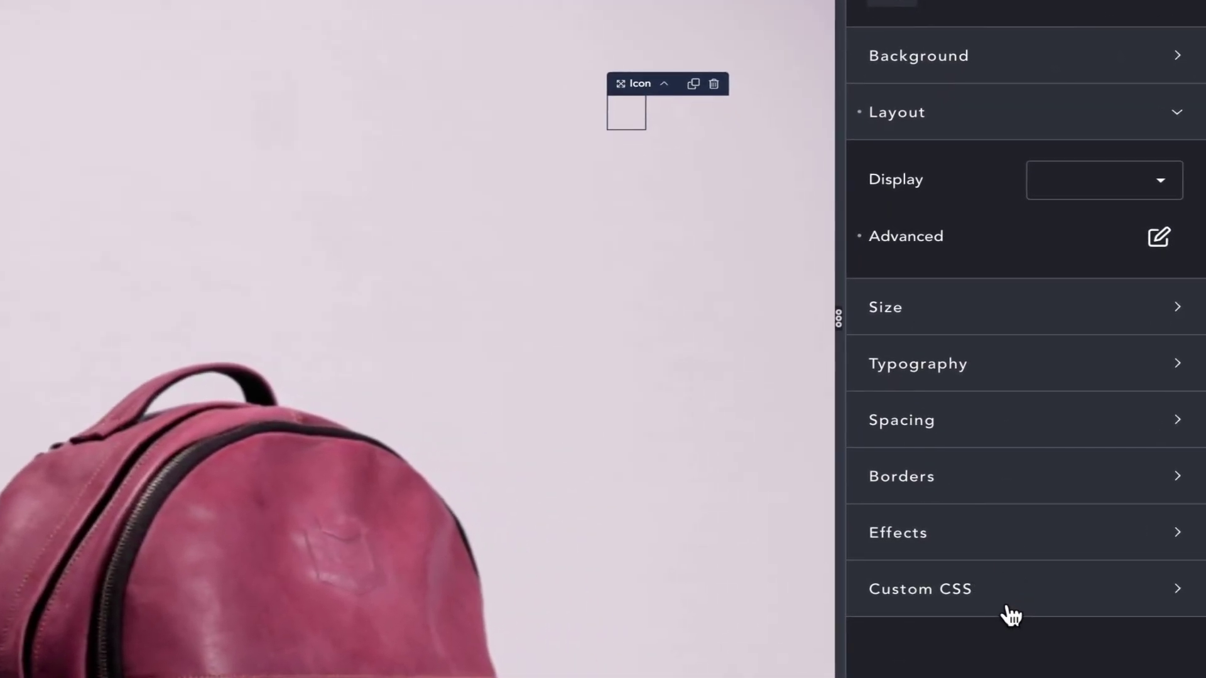
pyautogui.click(1007, 605)
pyautogui.click(1000, 601)
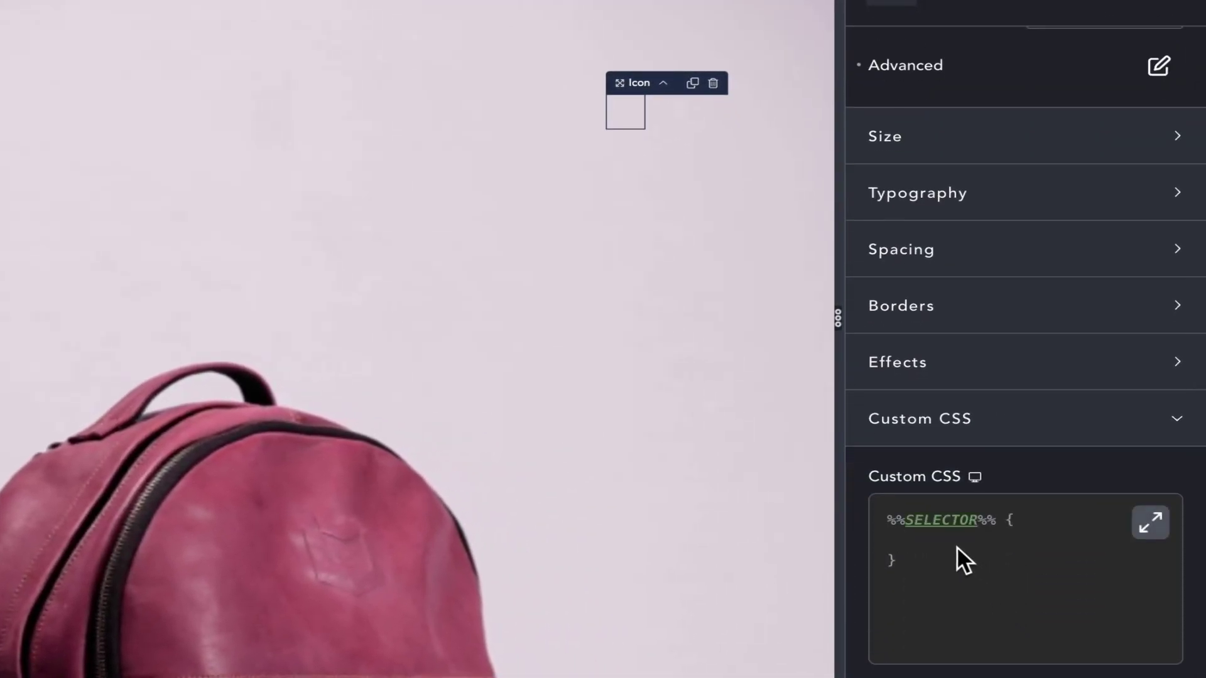
pyautogui.write('cursor: pointer;')
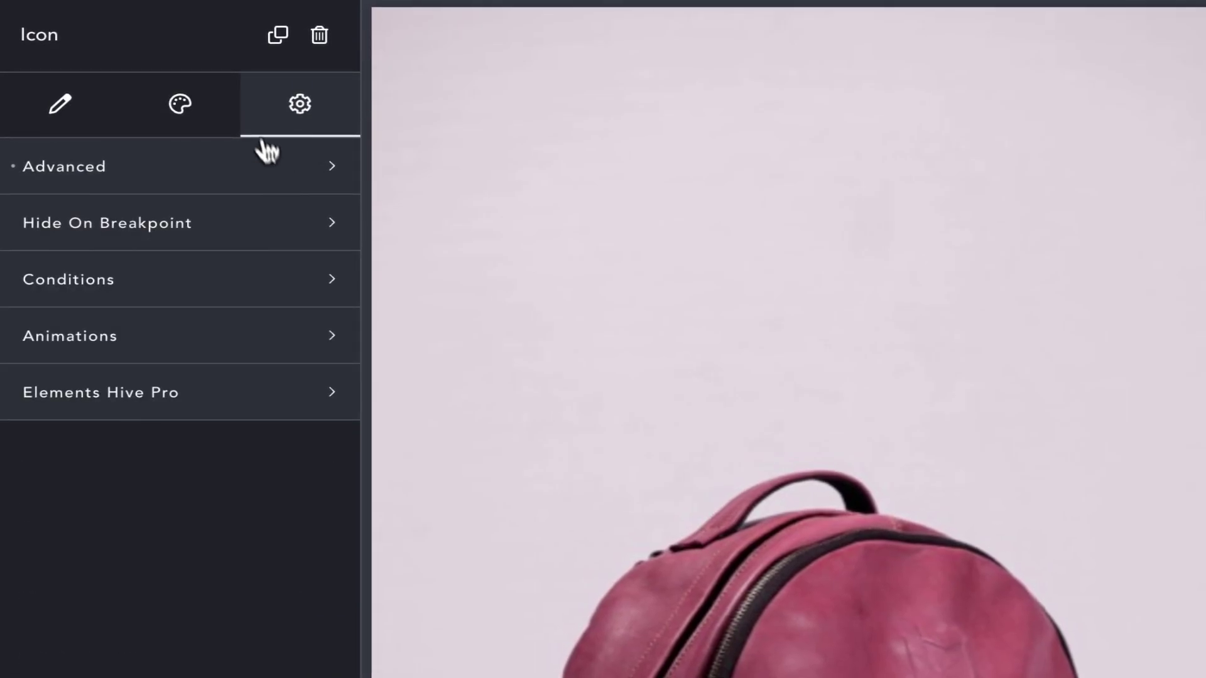
# Step: Add an interaction to the close icon triggered by a Click on the icon itself
pyautogui.click(240, 394)
pyautogui.click(312, 634)
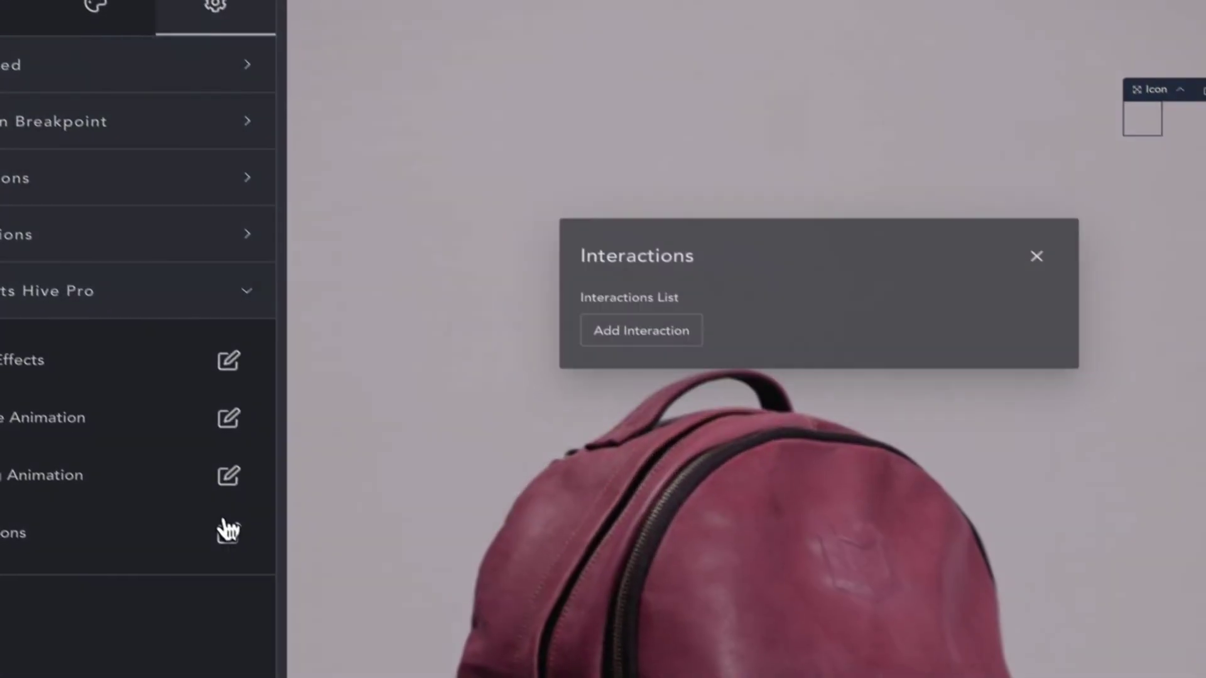
pyautogui.click(638, 328)
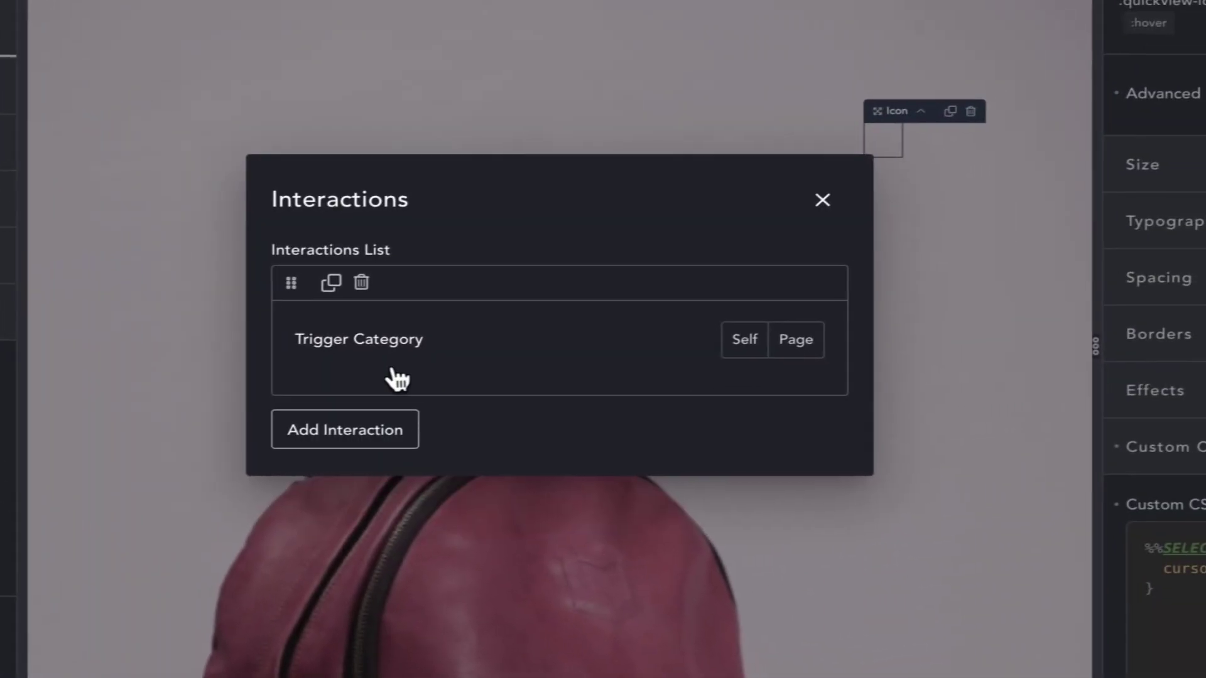
pyautogui.click(744, 339)
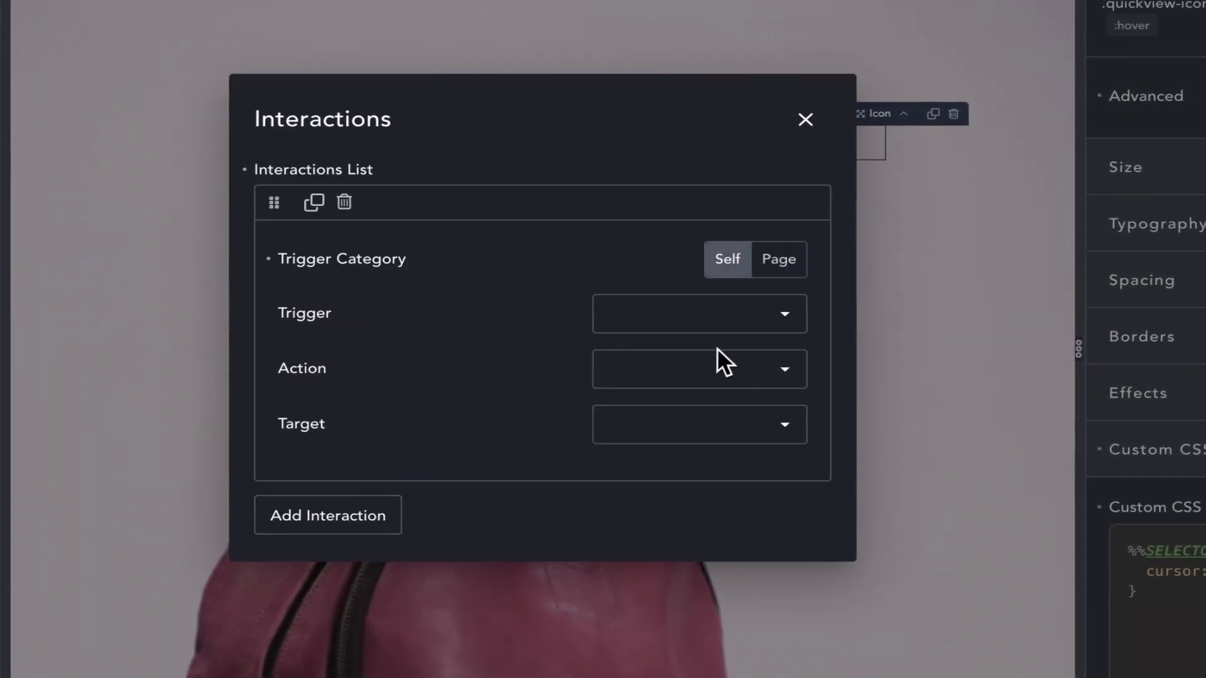
pyautogui.click(686, 320)
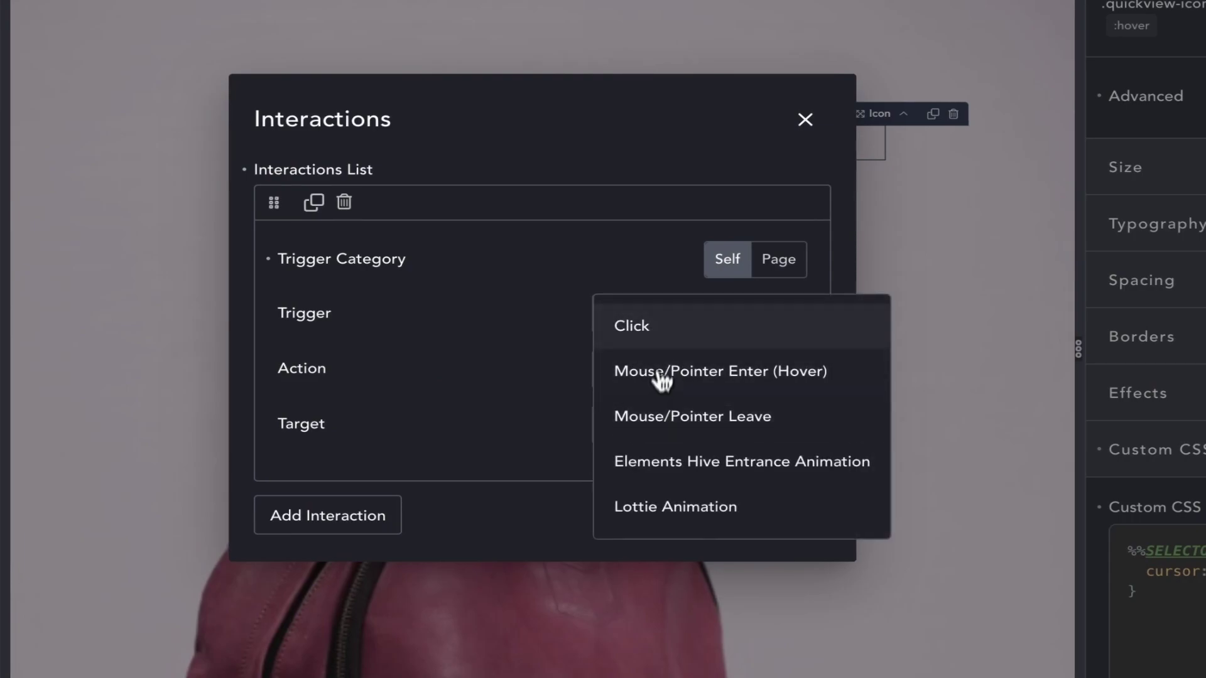
pyautogui.click(660, 339)
# Step: Make it Remove Attribute class '.quickview-container--visible', targeting a CSS Selector
pyautogui.click(664, 364)
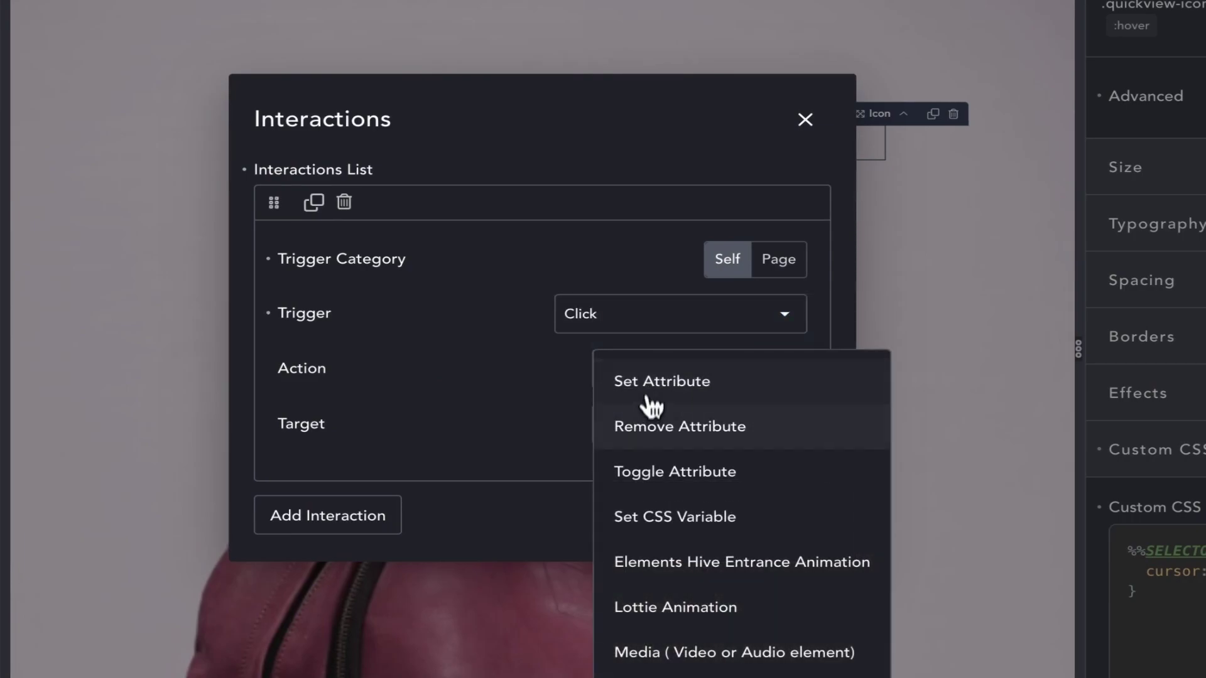
pyautogui.click(650, 422)
pyautogui.click(667, 356)
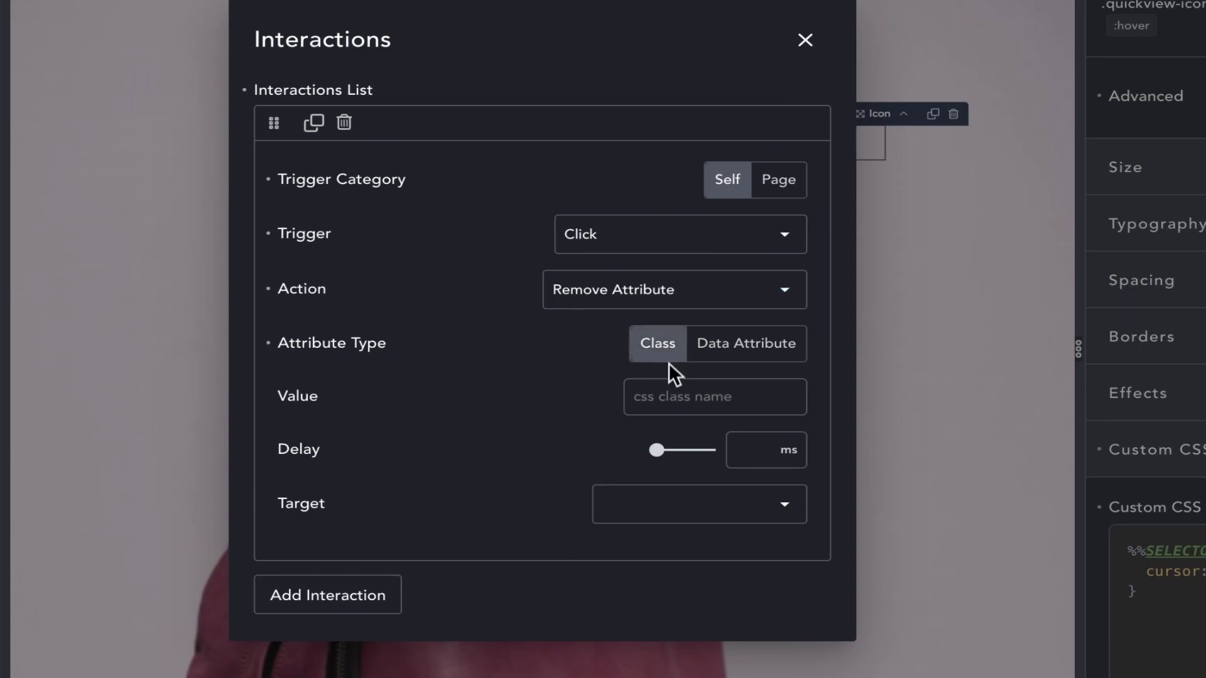
pyautogui.click(658, 396)
pyautogui.write('.quickview-container--v')
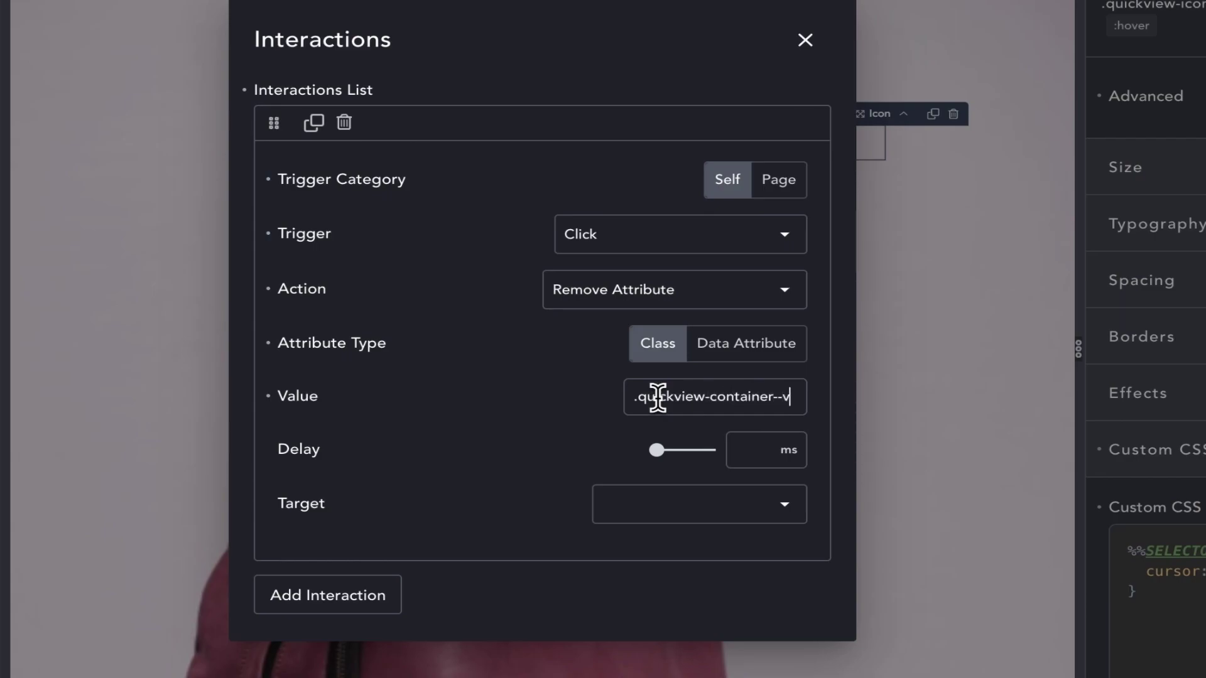
pyautogui.write('isible')
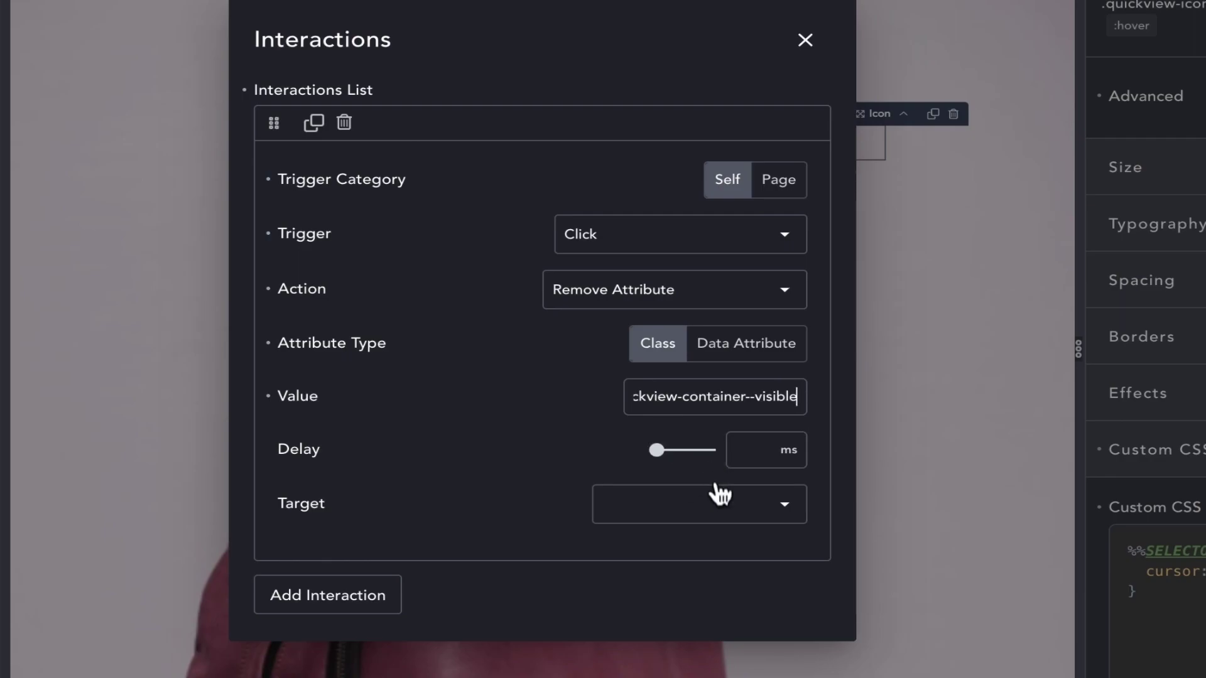
pyautogui.click(720, 496)
pyautogui.click(673, 600)
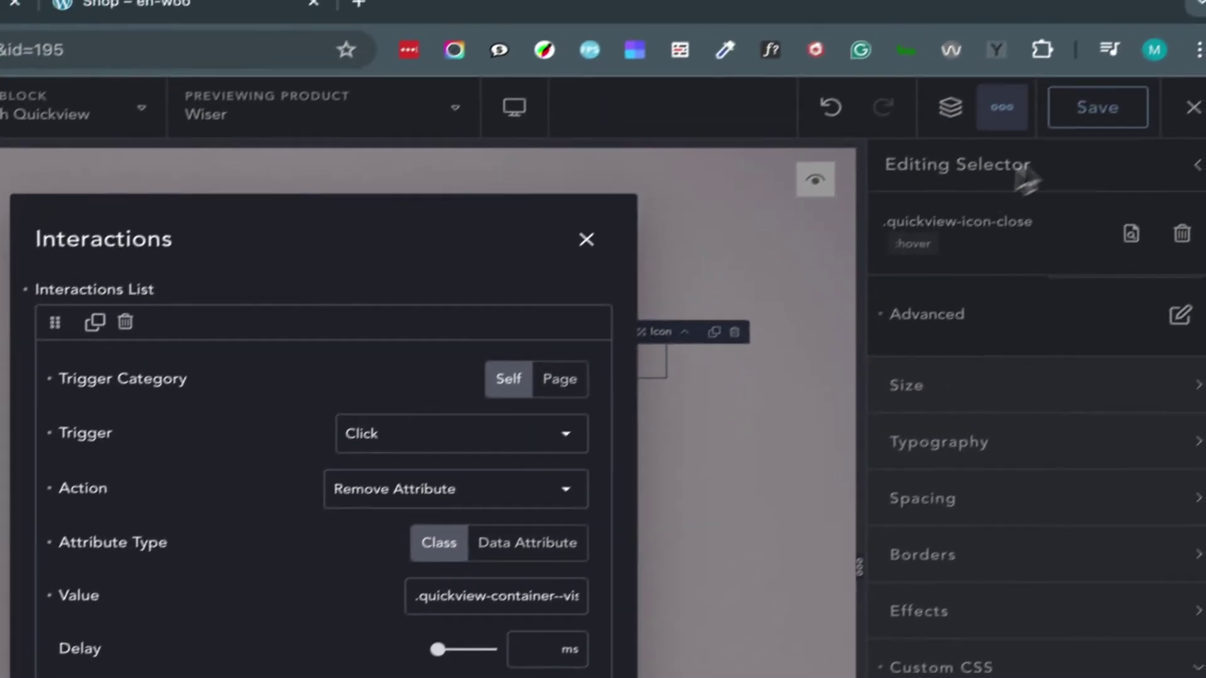
# Step: Save the block, reload the shop, and open then close the Dubois, Kelsey and Irene quick views
pyautogui.click(1092, 110)
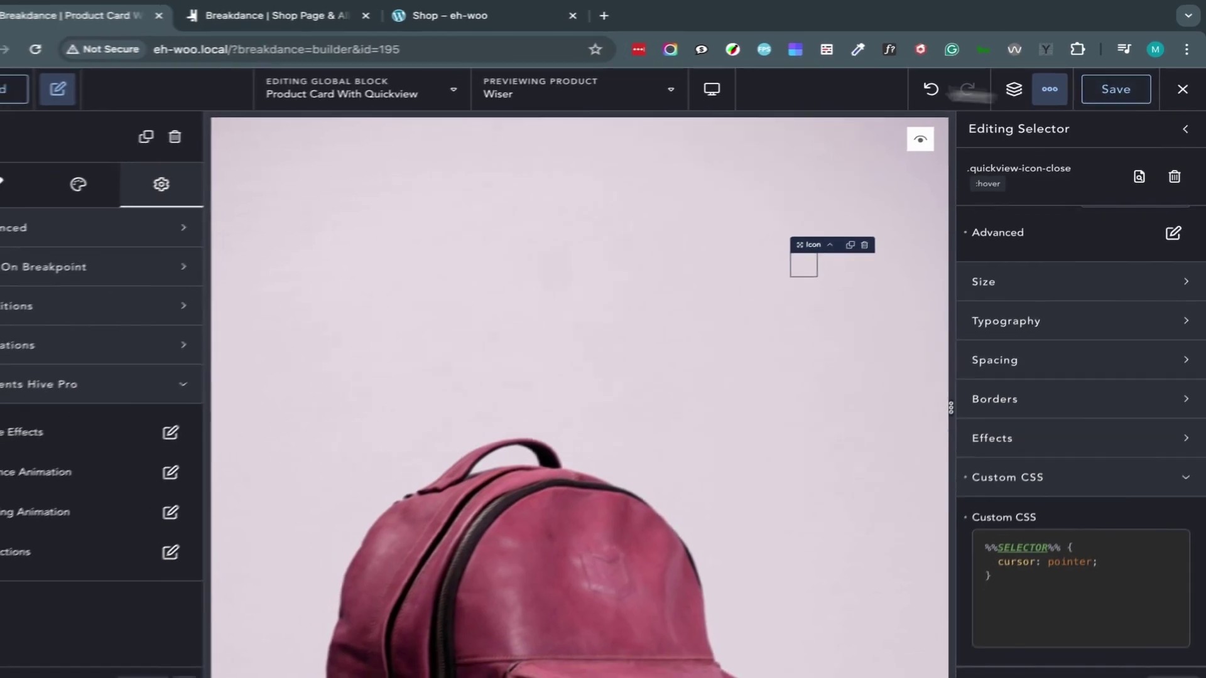
pyautogui.click(144, 25)
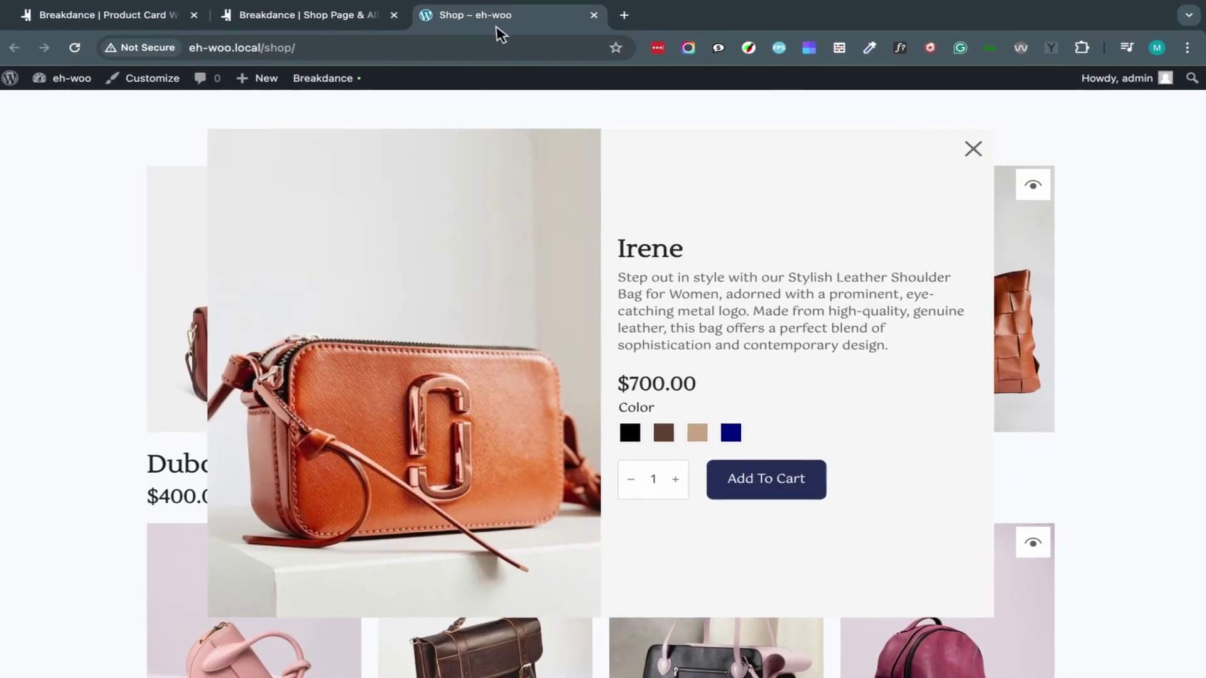
pyautogui.press('Escape')
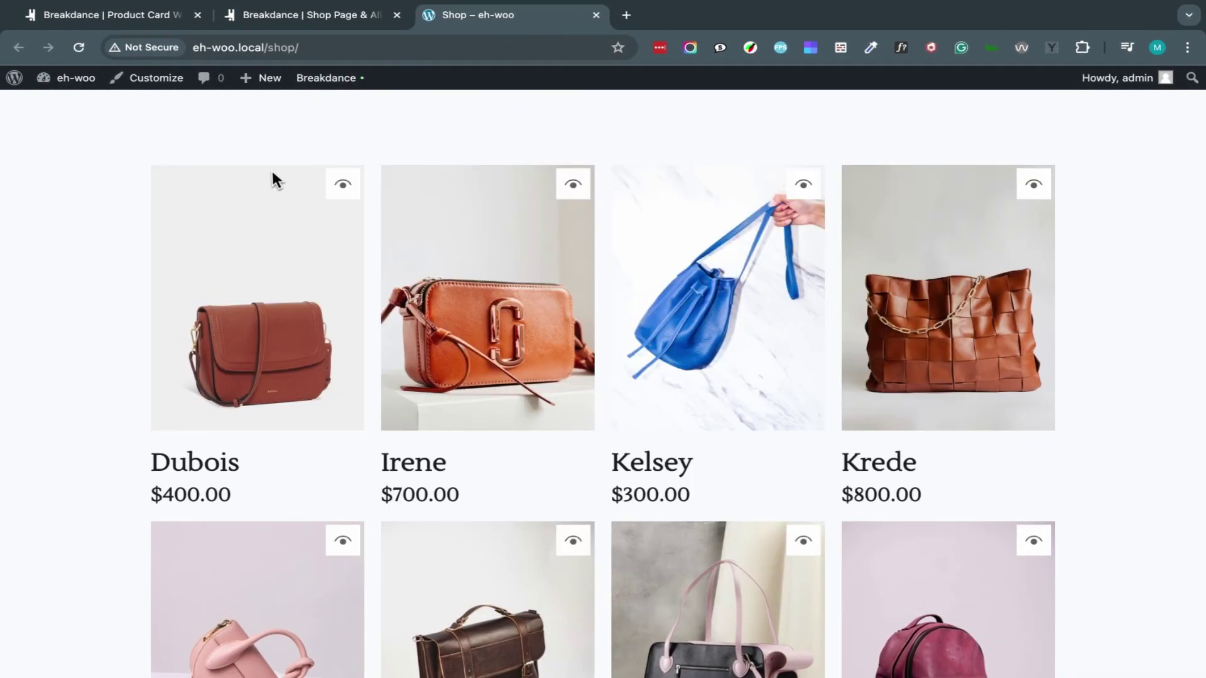
pyautogui.click(347, 184)
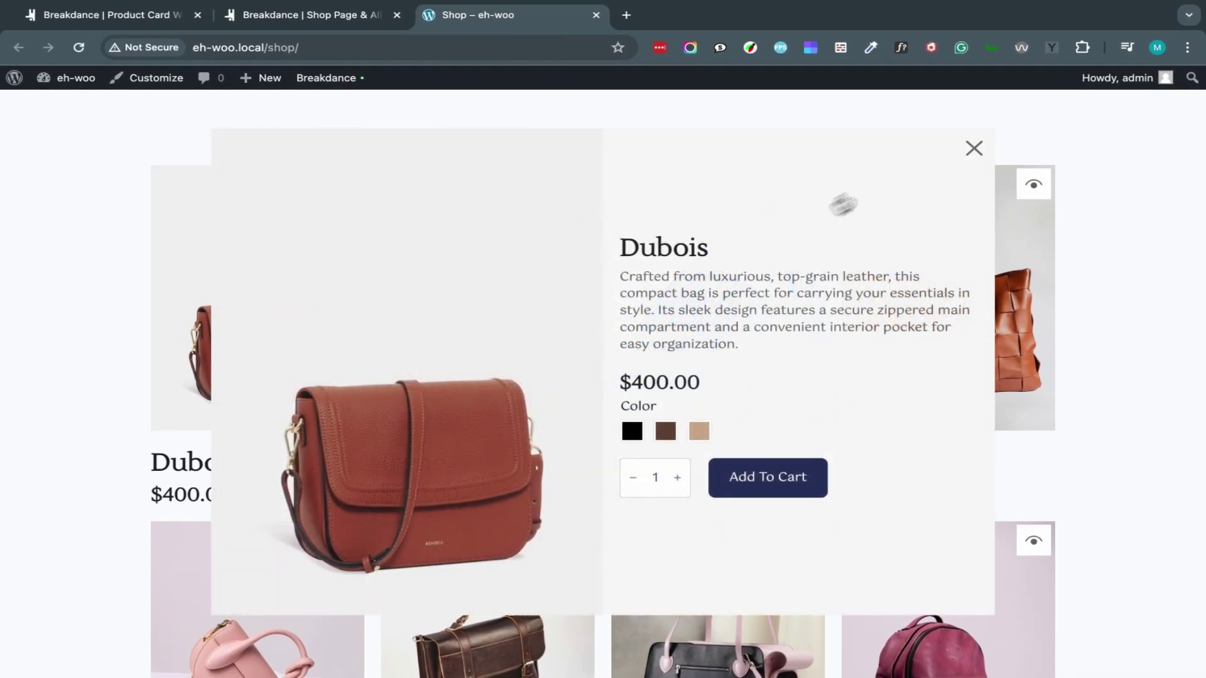
pyautogui.click(973, 147)
pyautogui.click(804, 185)
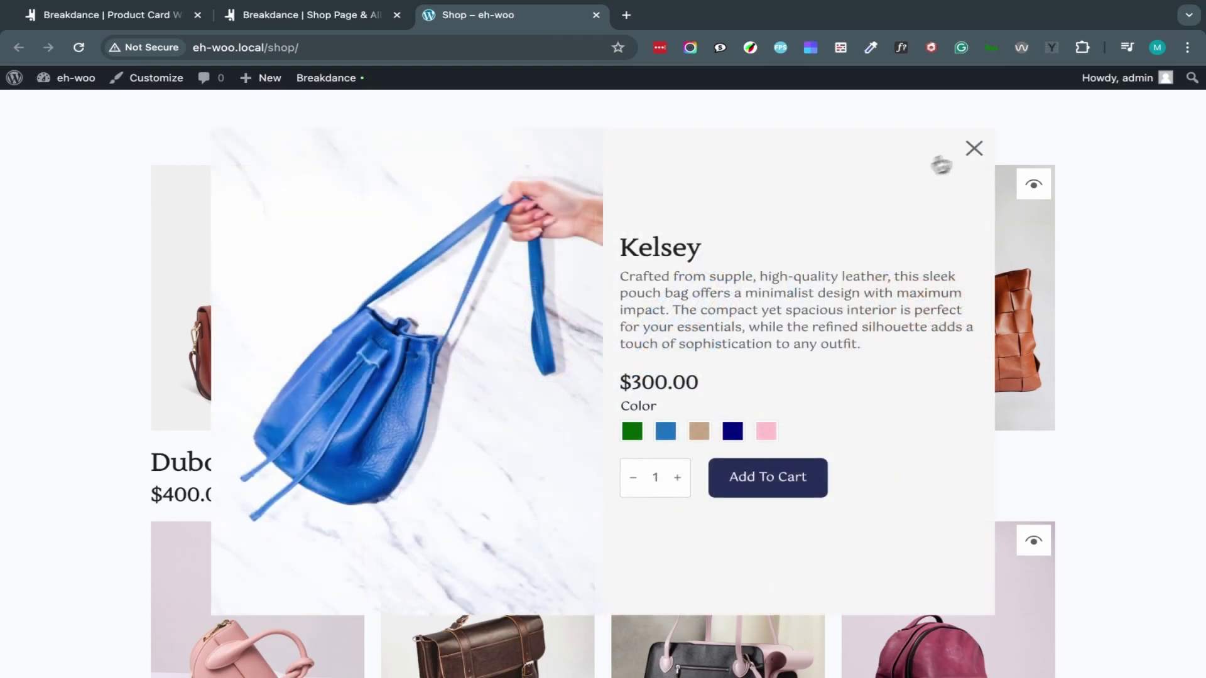
pyautogui.click(972, 151)
pyautogui.click(581, 189)
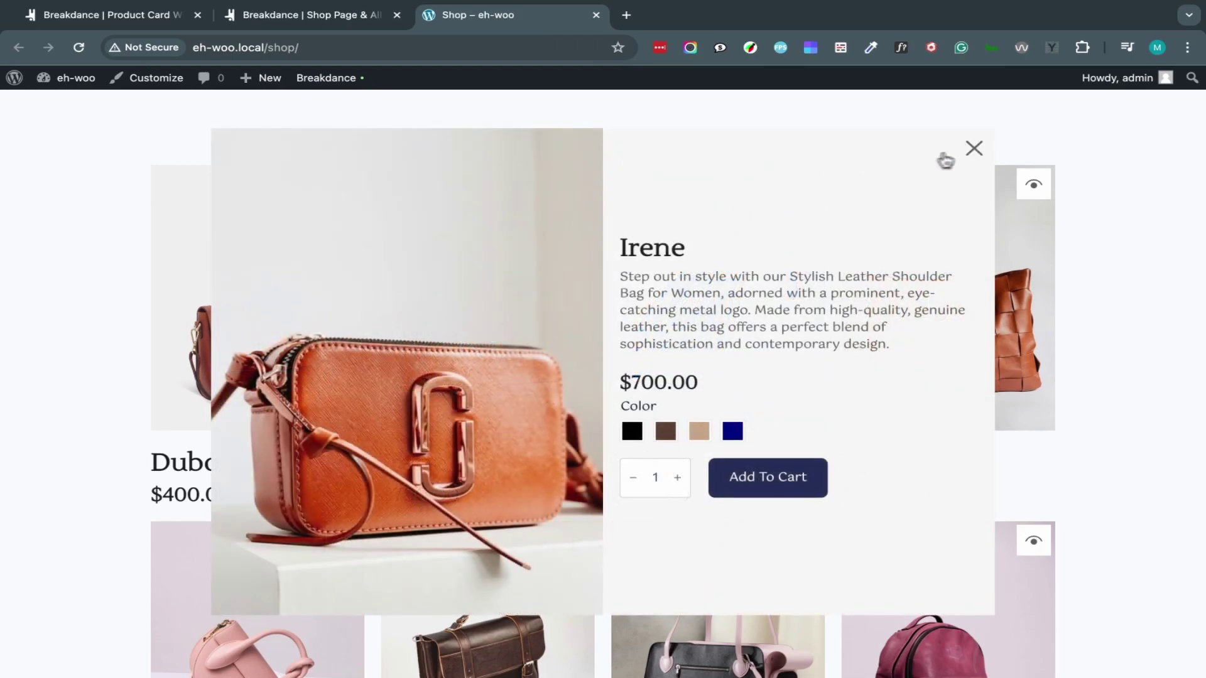
pyautogui.click(971, 152)
# Step: Open the Minh, Wiser and Krede quick views, closing Krede's with its X
pyautogui.click(344, 541)
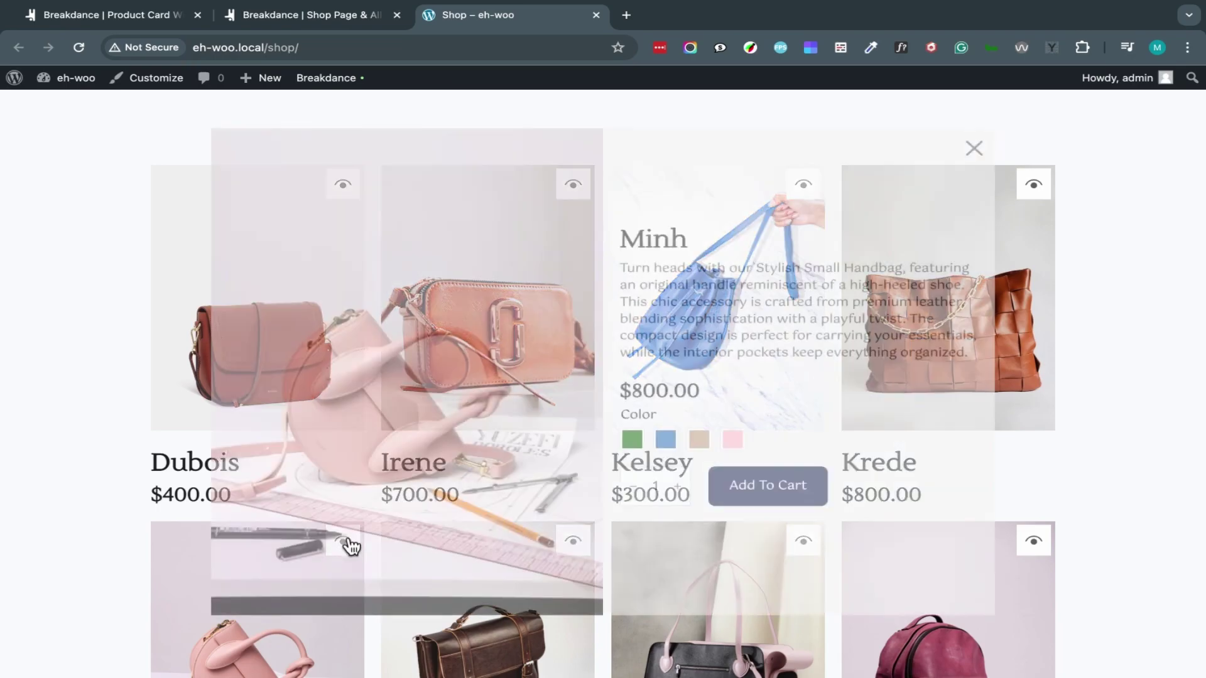
pyautogui.click(1036, 542)
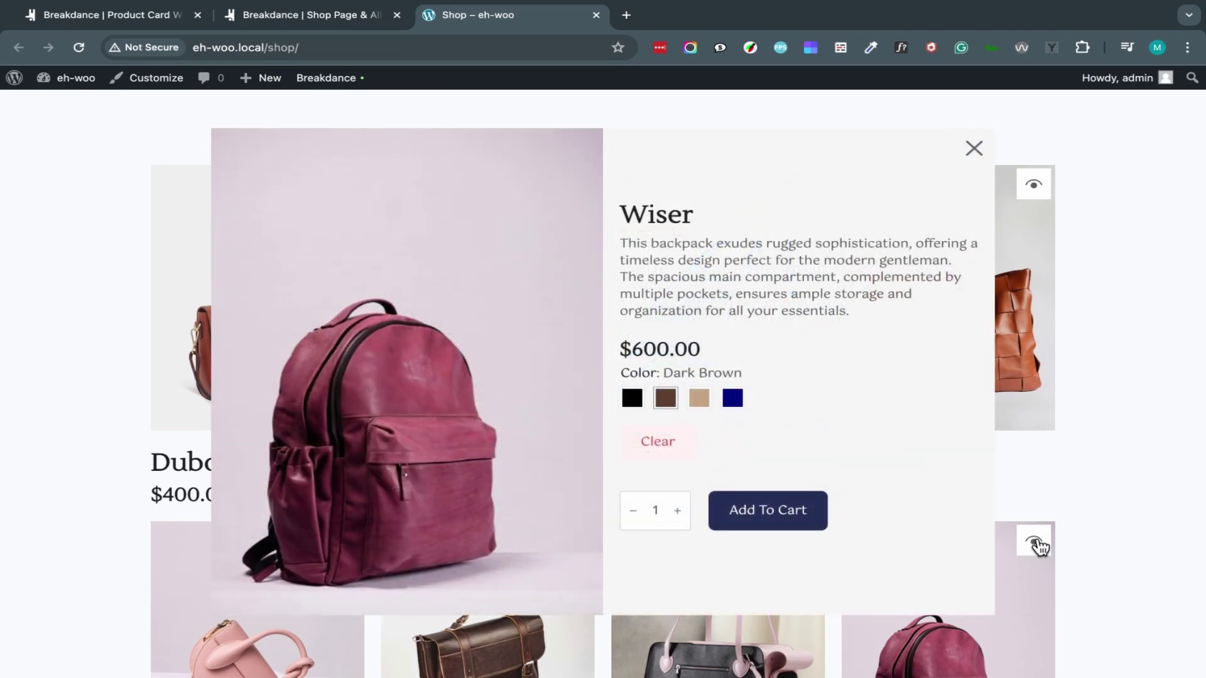
pyautogui.click(1033, 189)
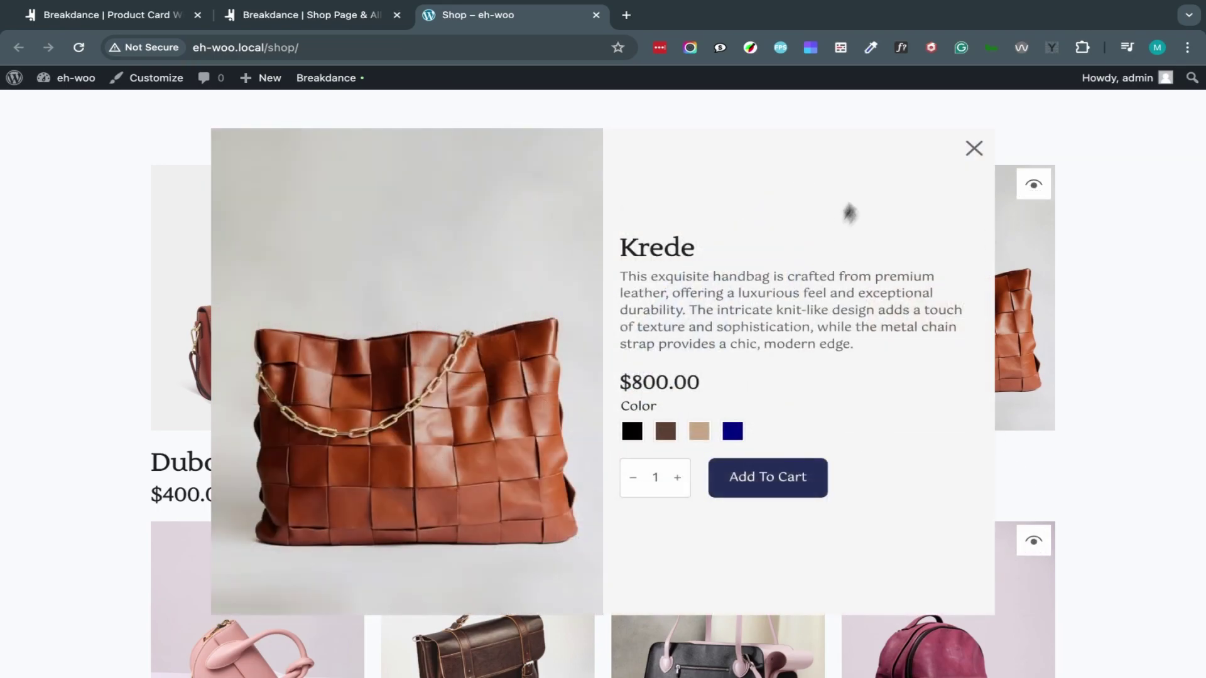
pyautogui.click(976, 148)
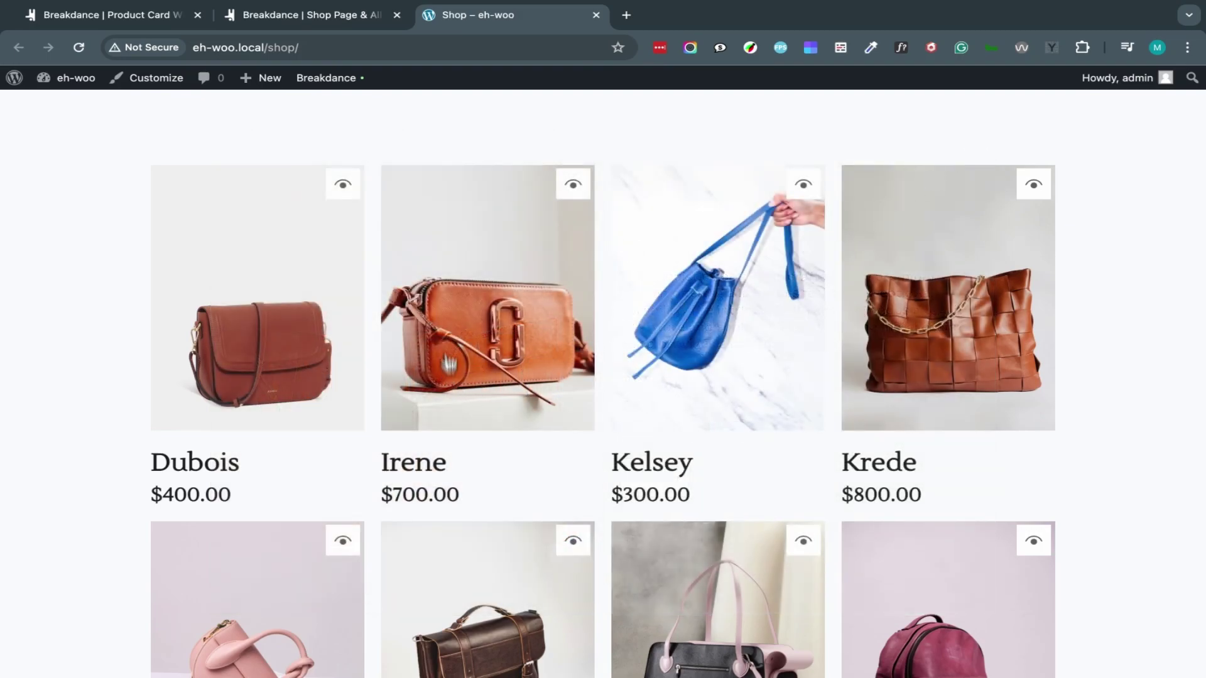
# Step: Add two Light Brown Irene bags to the cart from its quick view and view the cart
pyautogui.click(568, 187)
pyautogui.click(698, 430)
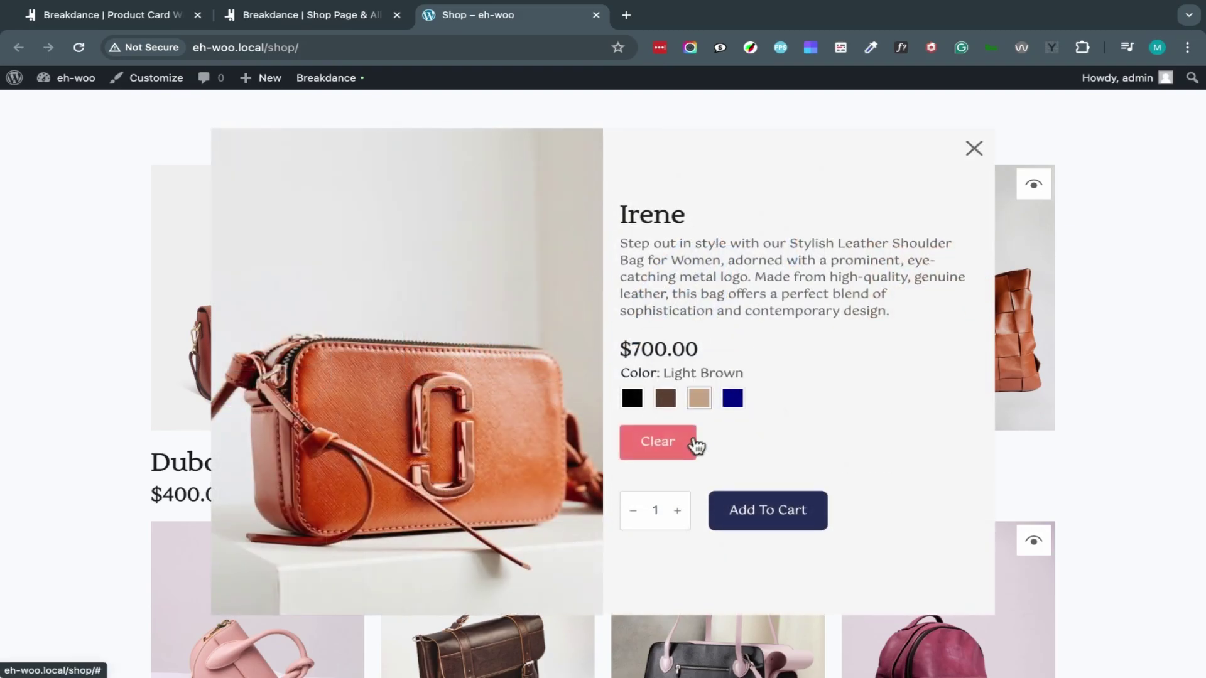
pyautogui.click(677, 510)
pyautogui.click(776, 510)
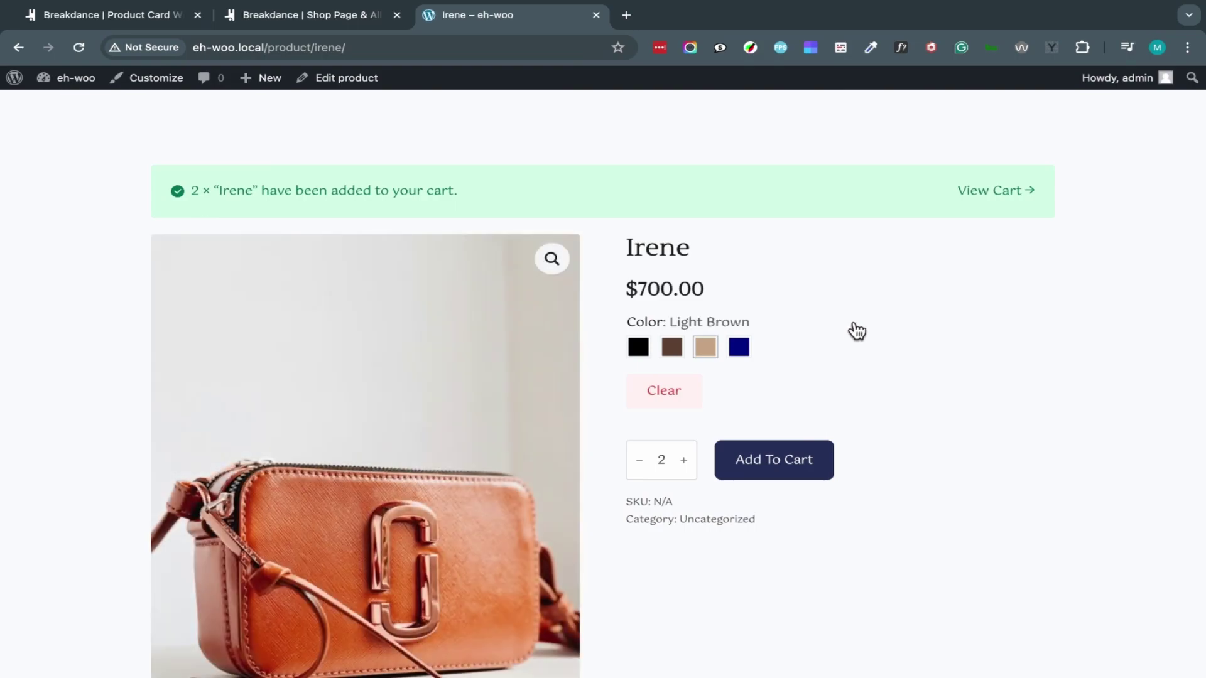
pyautogui.click(997, 192)
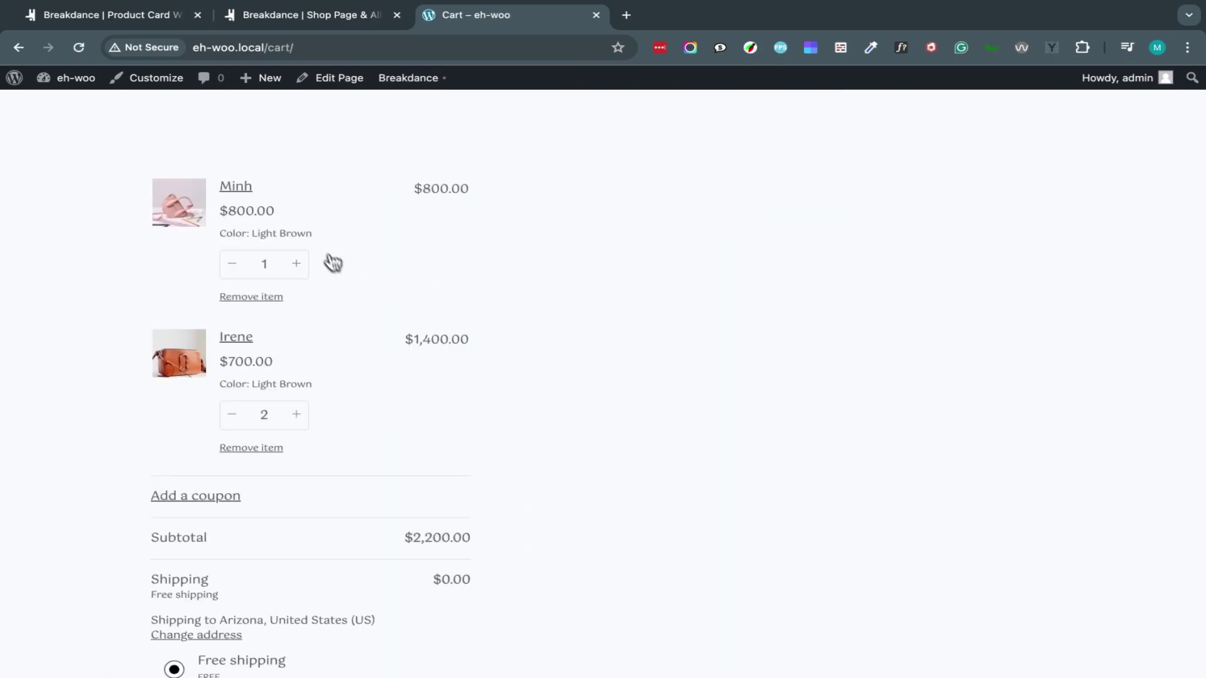